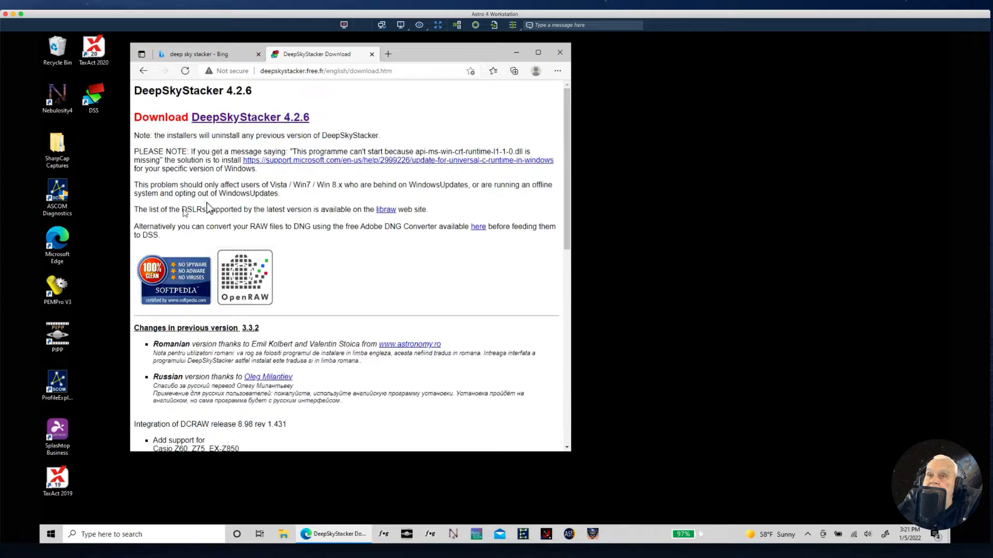
# Review the DeepSkyStacker download page and find the 64-bit installer on the 4.2.6 release page.
pyautogui.scroll(-10, 235, 204)
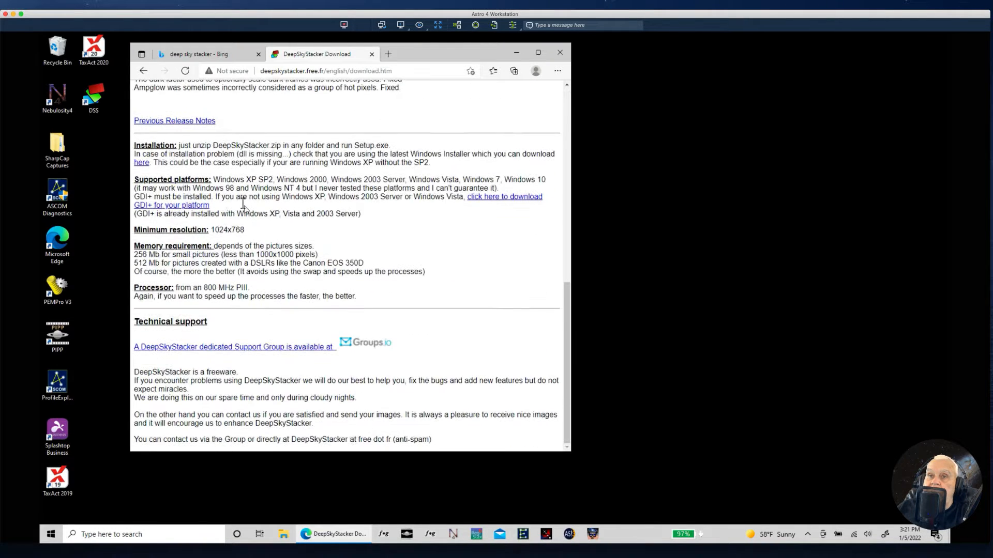
pyautogui.scroll(10, 250, 210)
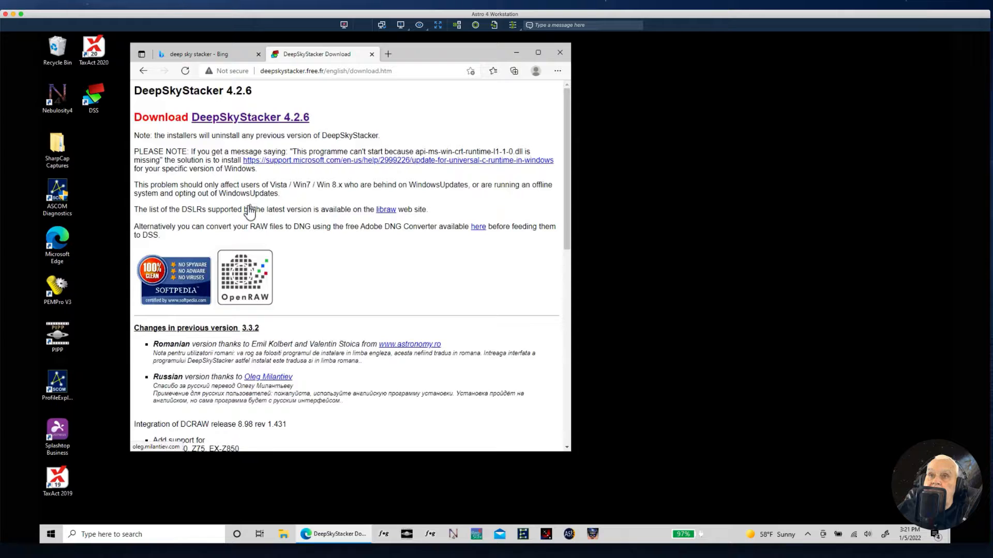
pyautogui.click(236, 124)
pyautogui.scroll(-2, 233, 223)
pyautogui.scroll(-4, 232, 224)
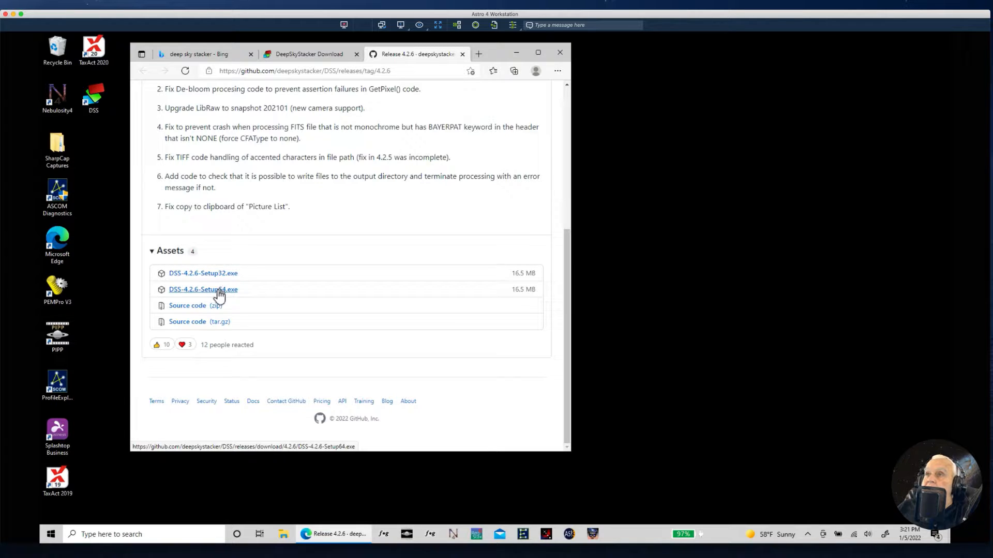
# Close the browser and launch DeepSkyStacker from the desktop.
pyautogui.click(560, 54)
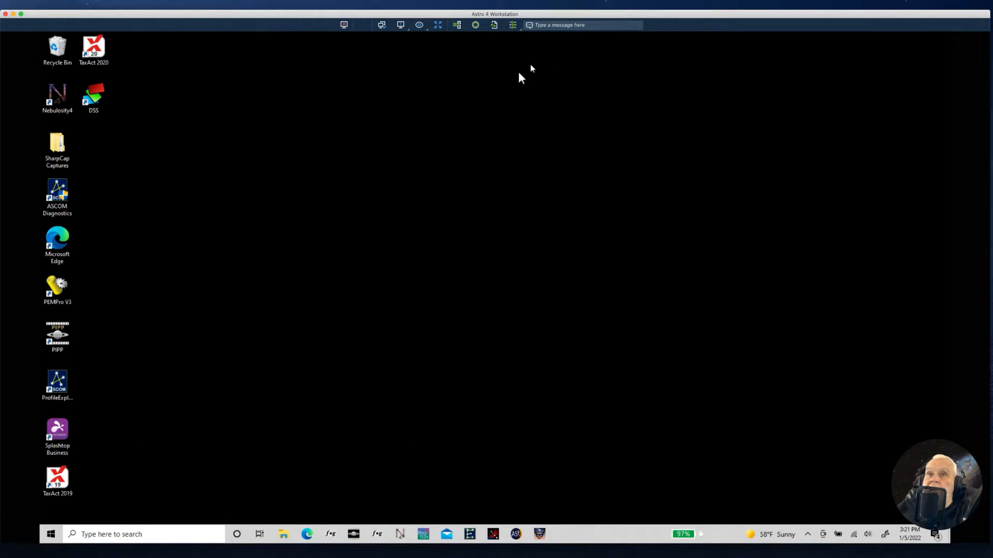
pyautogui.doubleClick(95, 96)
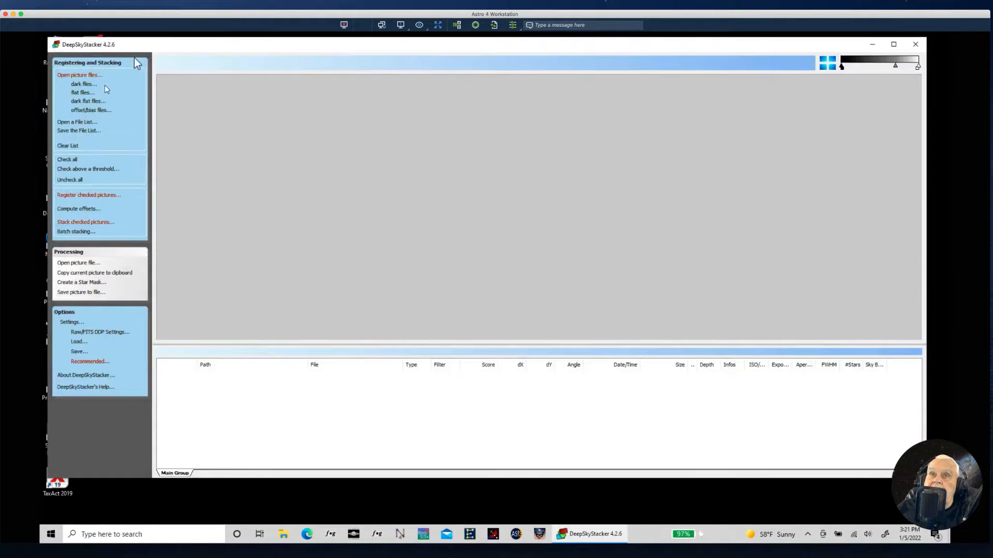
pyautogui.moveTo(170, 48); pyautogui.dragTo(165, 45)
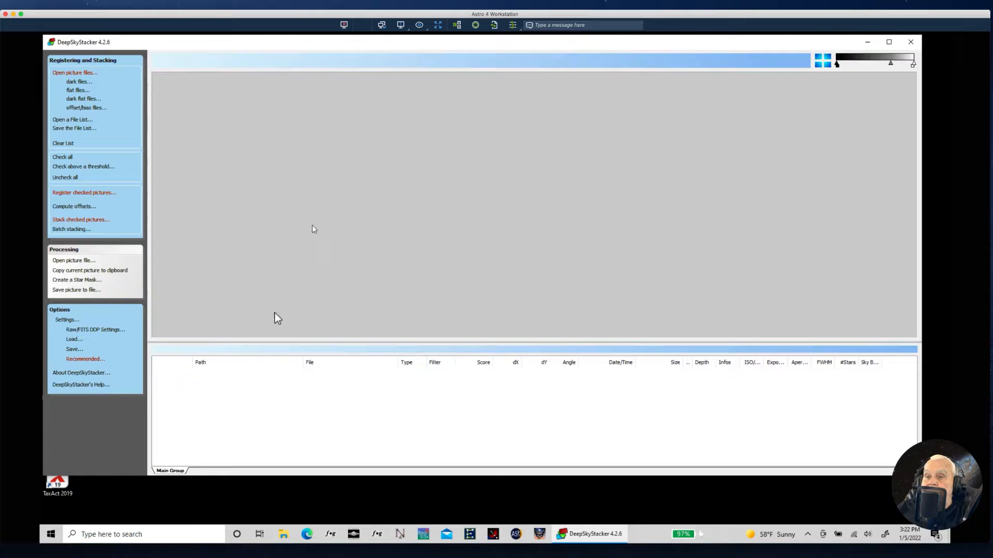
# Look through the Light folder inside 1-2-22_NGC2264_Cone_1600_70T on drive E in File Explorer, then minimize File Explorer.
pyautogui.click(280, 527)
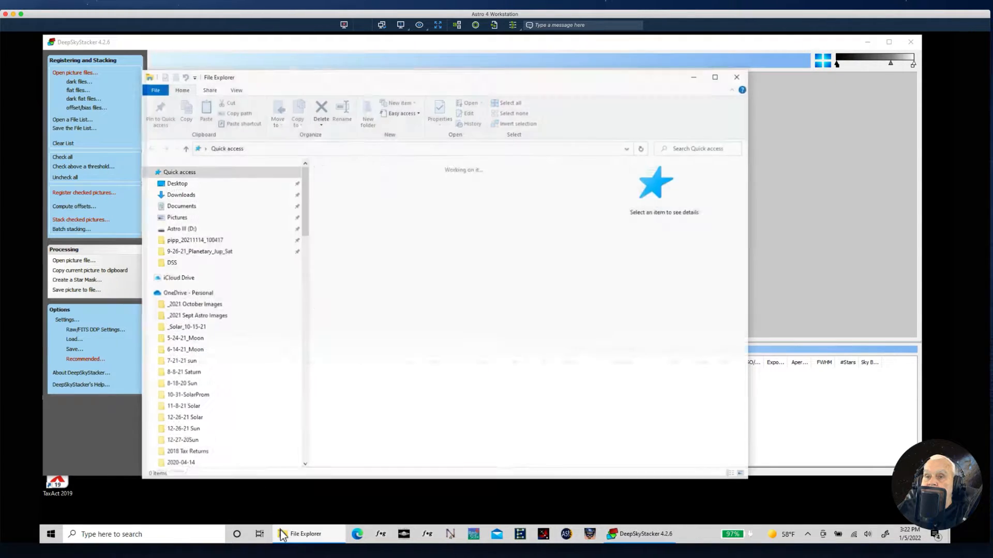
pyautogui.moveTo(248, 76); pyautogui.dragTo(210, 49)
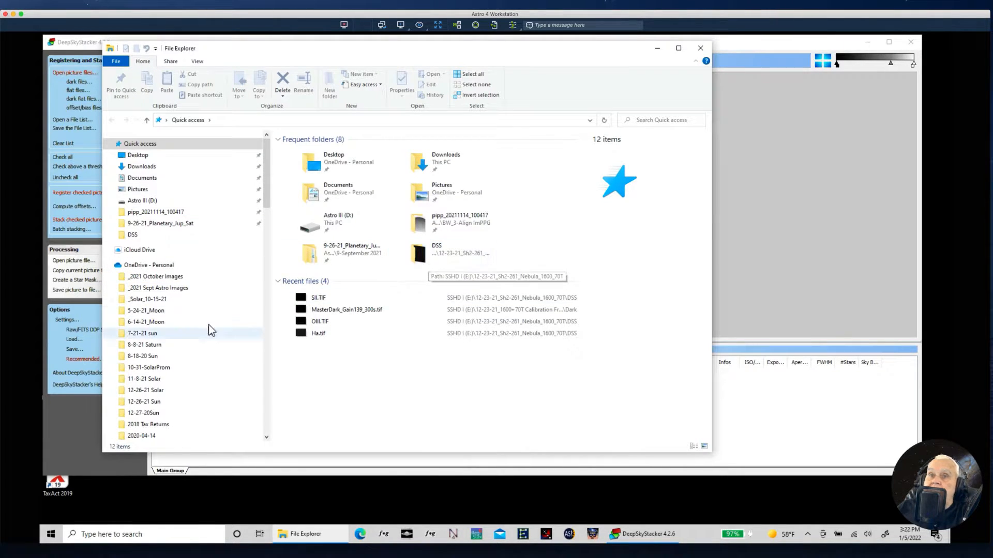
pyautogui.scroll(-6, 191, 345)
pyautogui.scroll(-12, 189, 353)
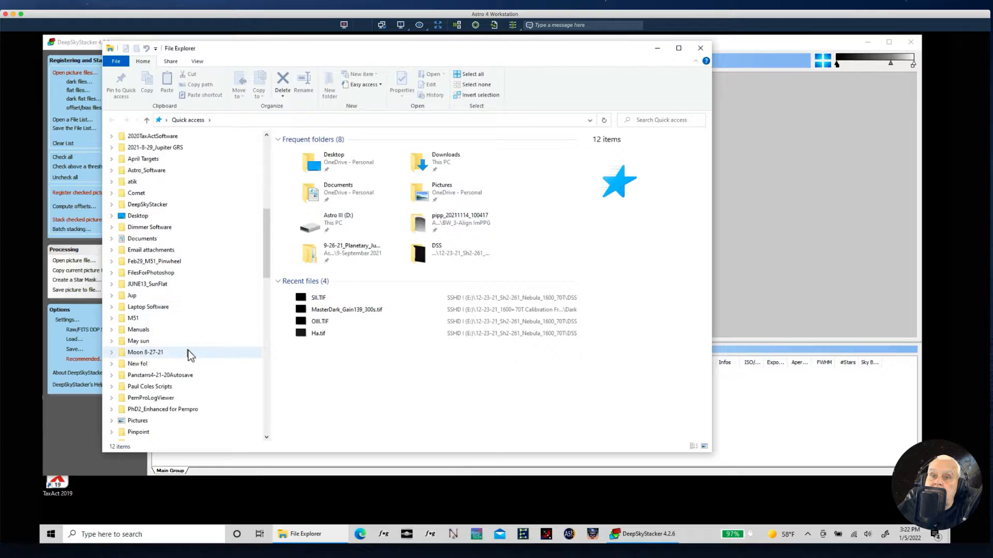
pyautogui.scroll(-7, 182, 361)
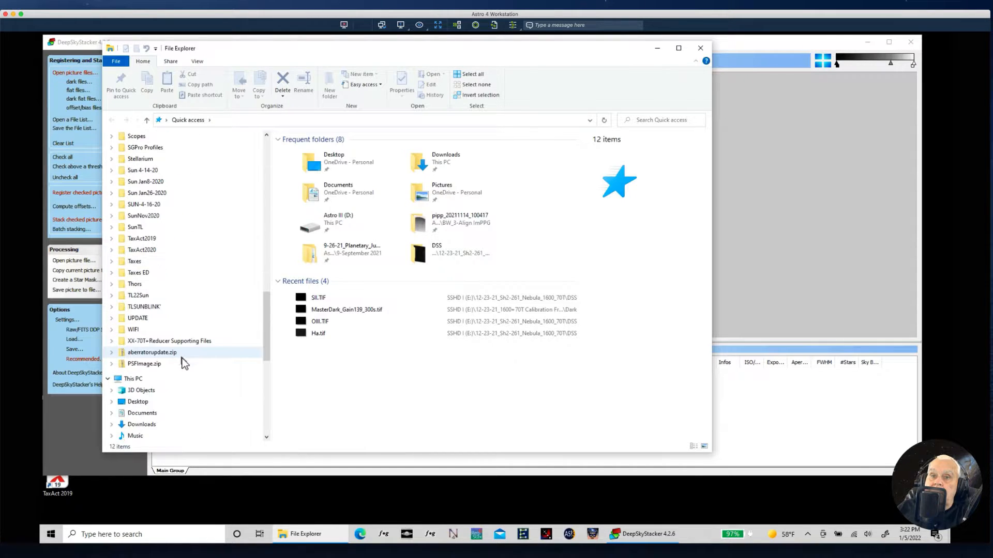
pyautogui.doubleClick(128, 365)
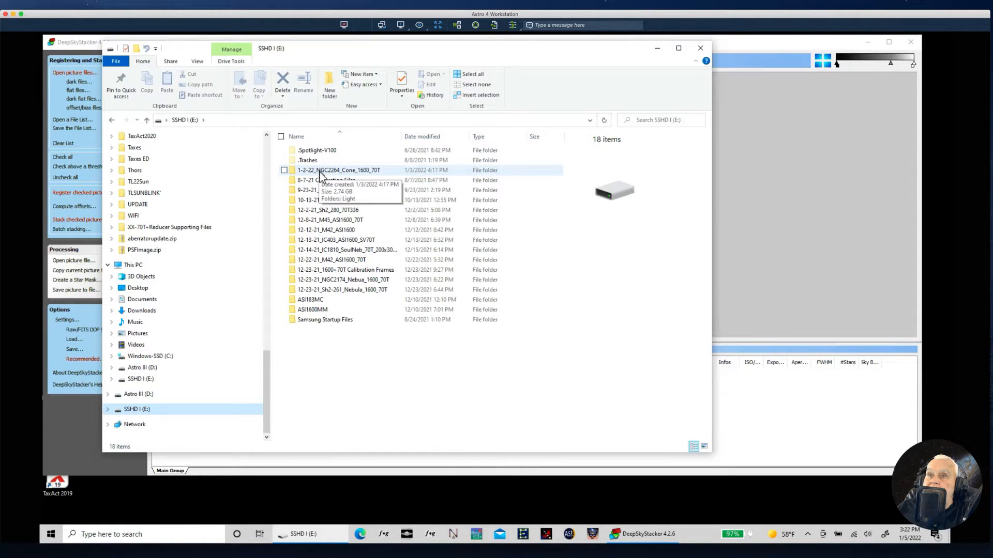
pyautogui.doubleClick(320, 174)
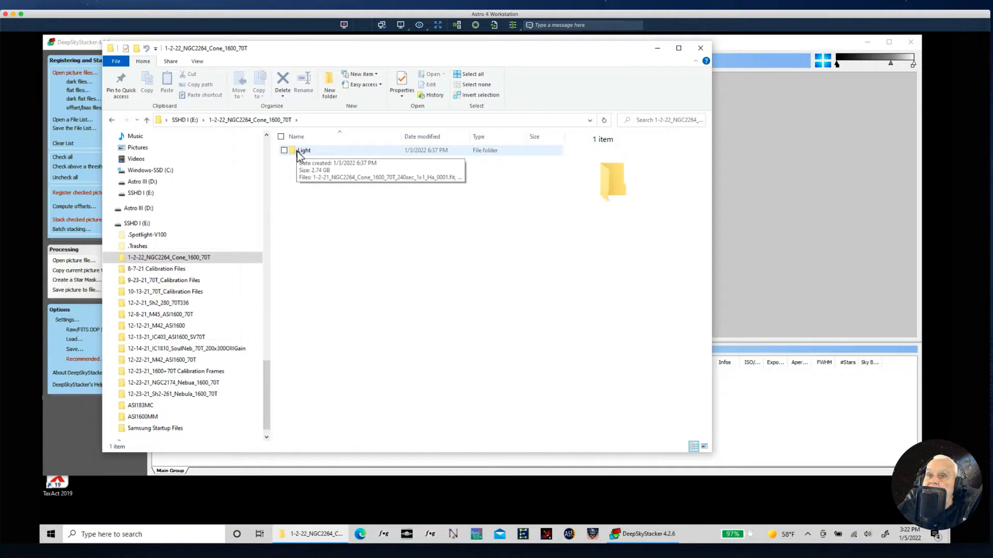
pyautogui.doubleClick(300, 151)
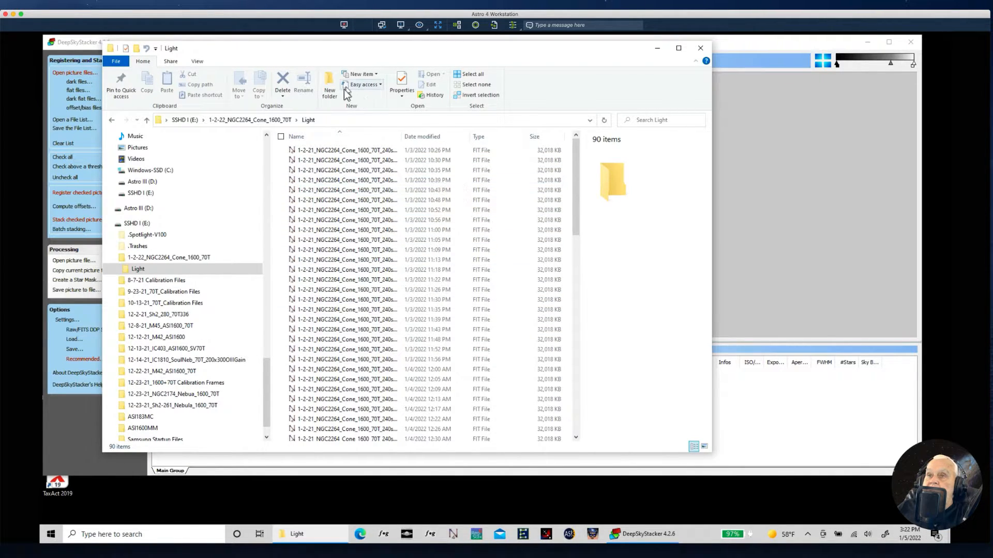
pyautogui.click(657, 49)
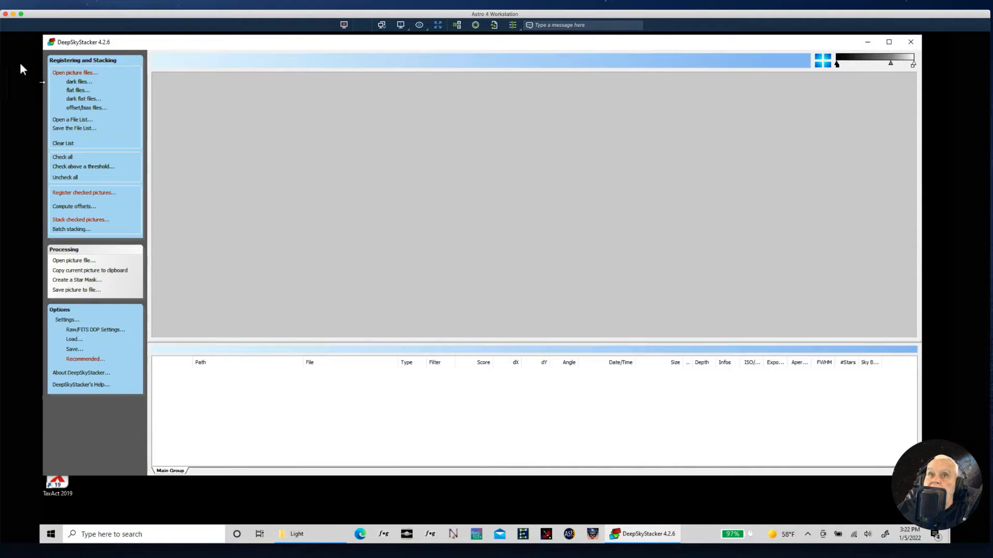
# Browse for light frames in the Light folder of 1-2-22_NGC2264_Cone_1600_70T on drive E, widening the Name column to show full file names.
pyautogui.click(68, 73)
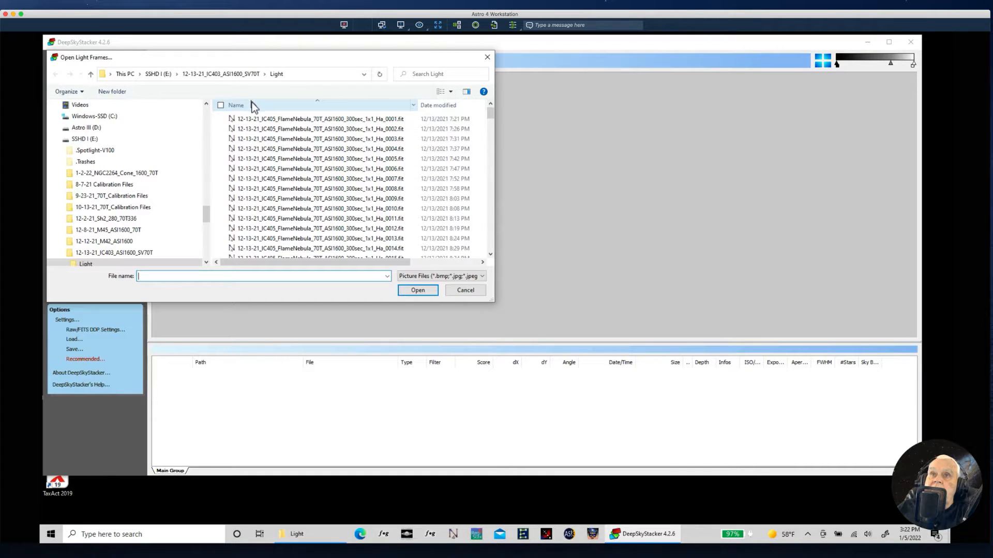
pyautogui.click(157, 74)
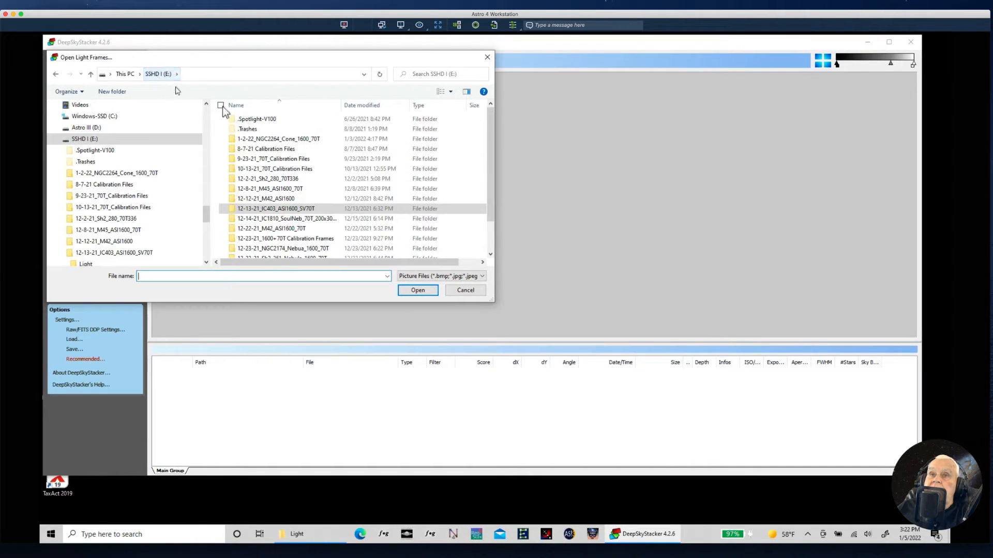
pyautogui.doubleClick(282, 139)
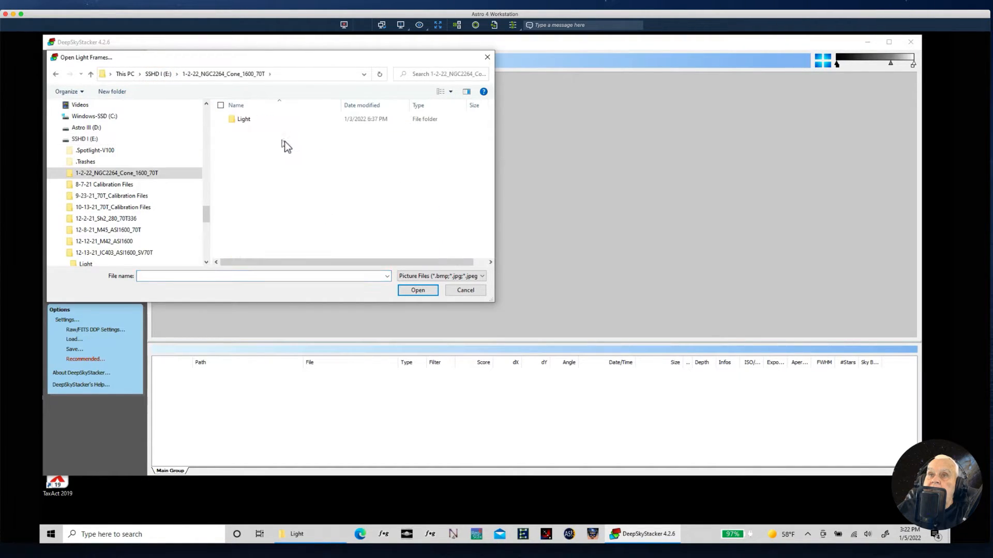
pyautogui.doubleClick(242, 119)
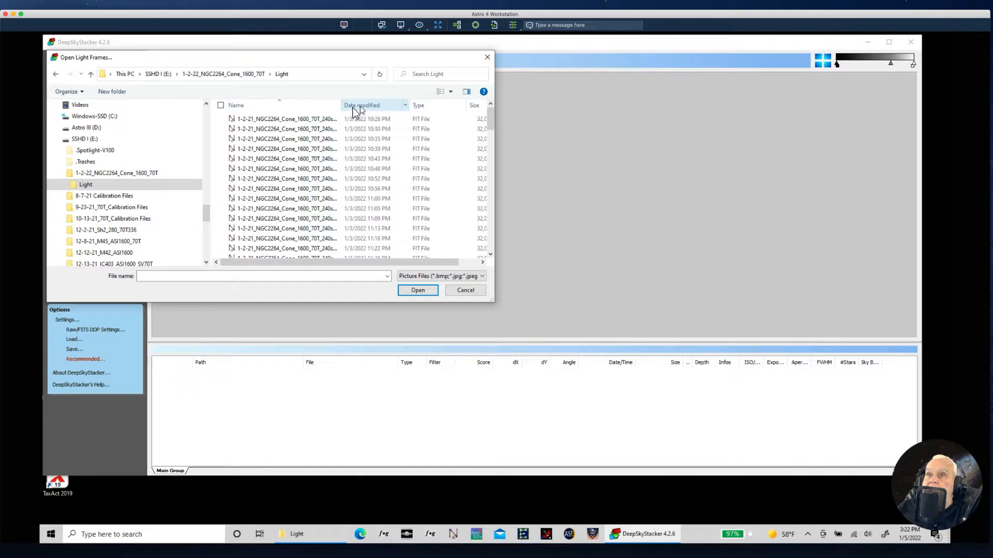
pyautogui.moveTo(340, 107)
pyautogui.mouseDown()
pyautogui.moveTo(366, 107)
pyautogui.moveTo(340, 103)
pyautogui.mouseUp()
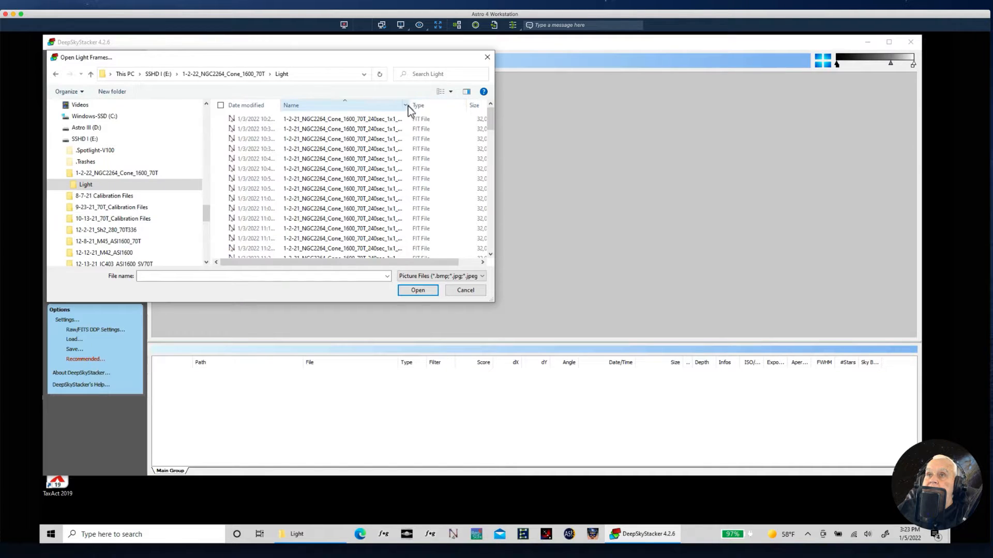
pyautogui.moveTo(410, 105); pyautogui.dragTo(473, 104)
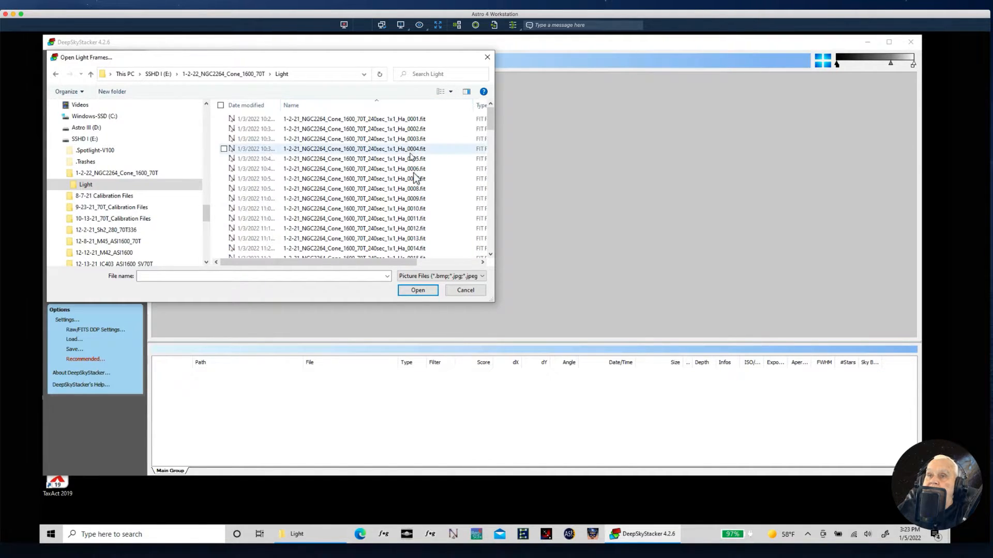
# Add the Ha light frames 0001 through 0030 and check all of them in the picture list.
pyautogui.click(397, 119)
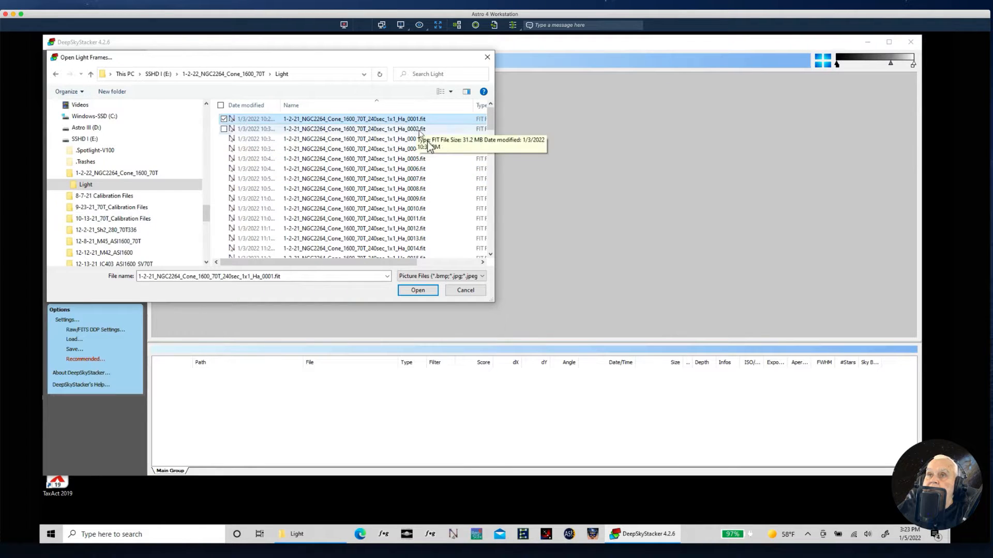
pyautogui.moveTo(487, 122); pyautogui.dragTo(484, 157)
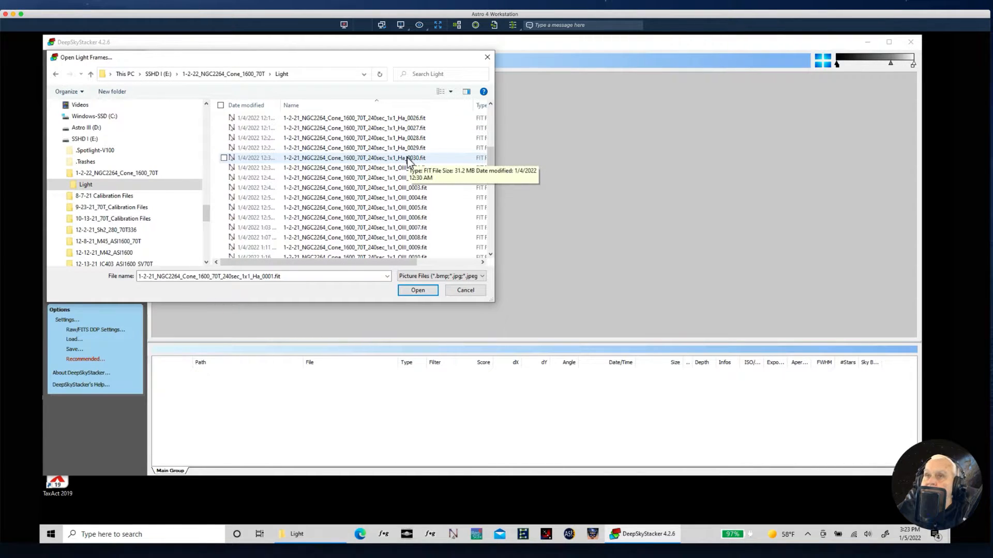
pyautogui.keyDown('shift'); pyautogui.click(408, 158); pyautogui.keyUp('shift')
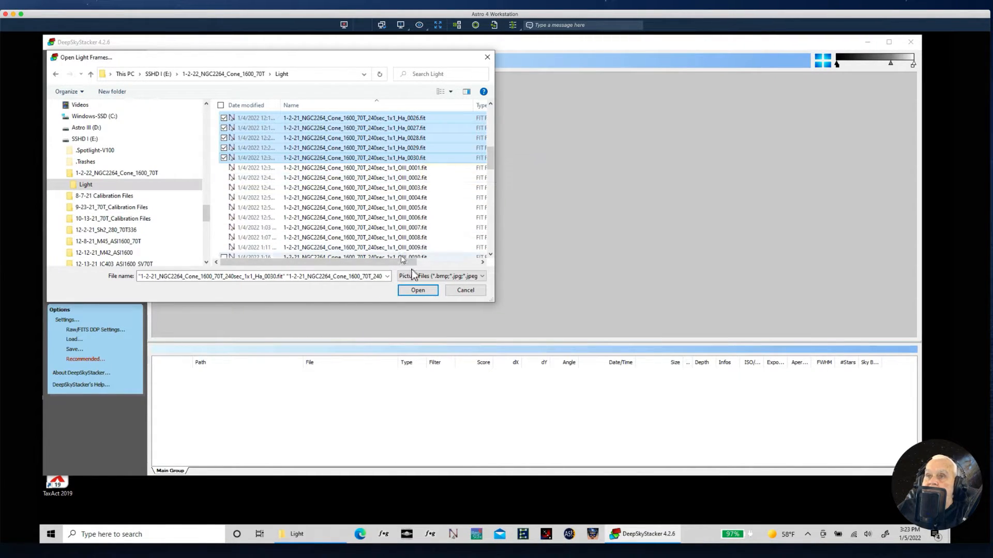
pyautogui.click(418, 290)
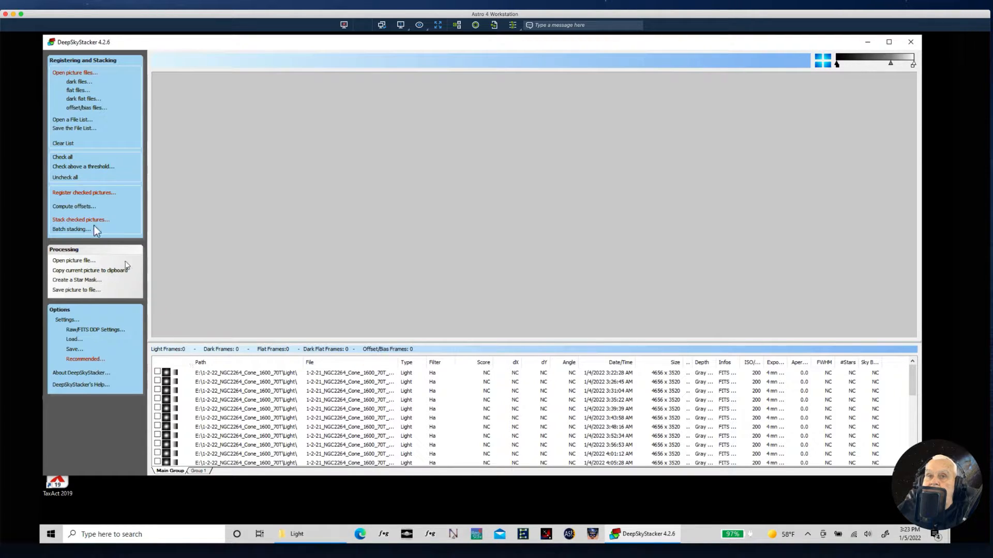
pyautogui.click(63, 157)
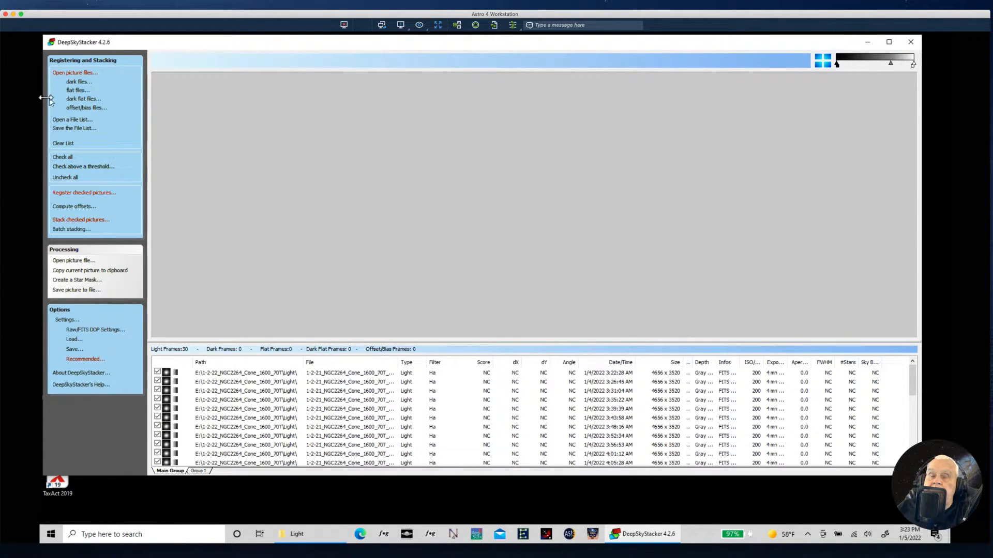
# Add the dark frames from 15sec Dark_0001 through 300sec Dark_0020 in the 12-23-21_1600+70T Calibration Frames Dark folder.
pyautogui.click(76, 83)
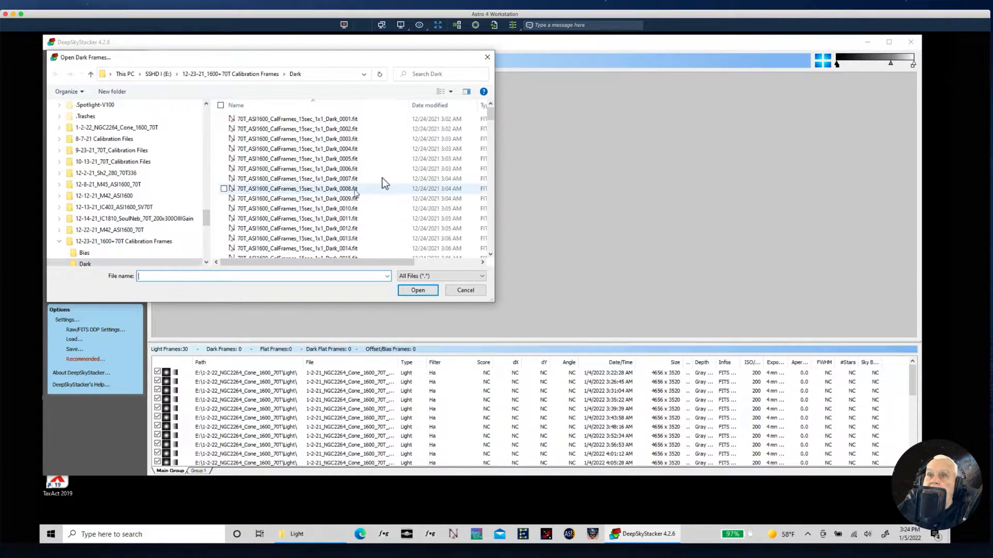
pyautogui.click(332, 120)
pyautogui.moveTo(490, 112); pyautogui.dragTo(474, 269)
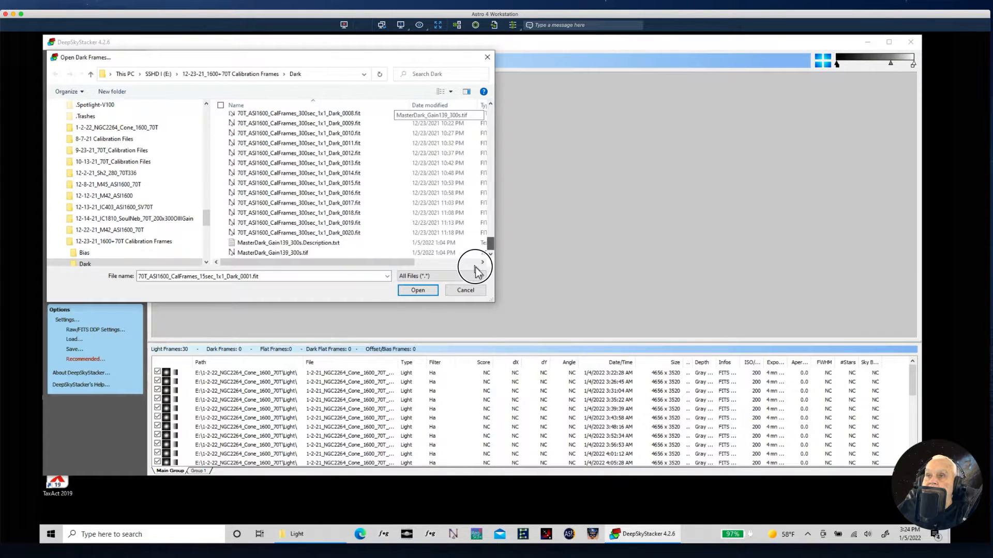
pyautogui.keyDown('shift'); pyautogui.click(332, 233); pyautogui.keyUp('shift')
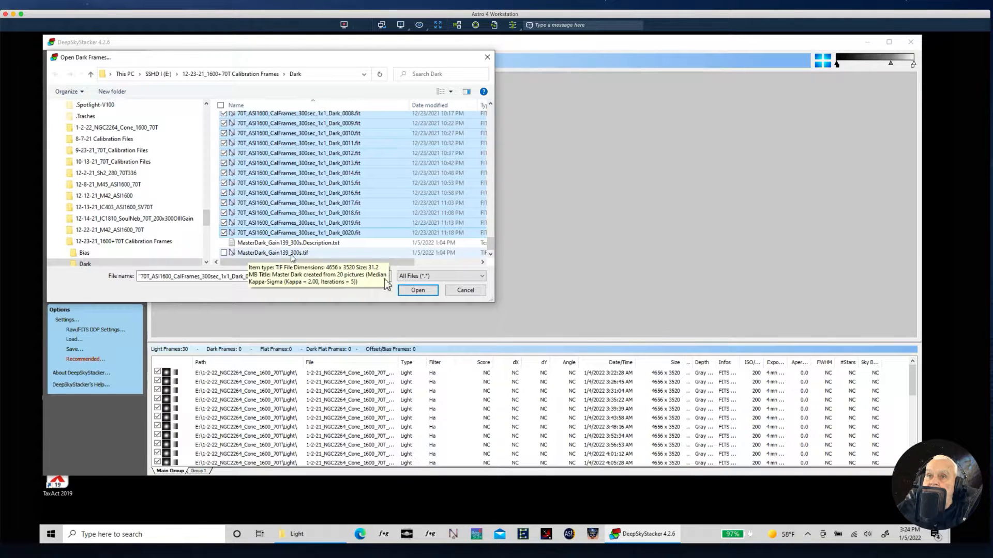
pyautogui.click(413, 291)
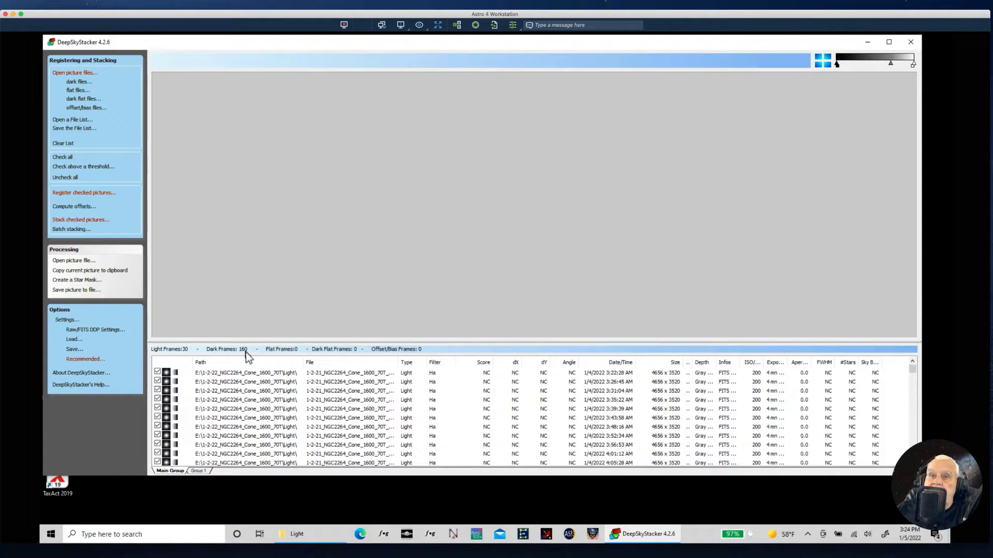
# Remove all the loaded dark frames from the picture list, keeping the light frames.
pyautogui.moveTo(911, 368); pyautogui.dragTo(913, 381)
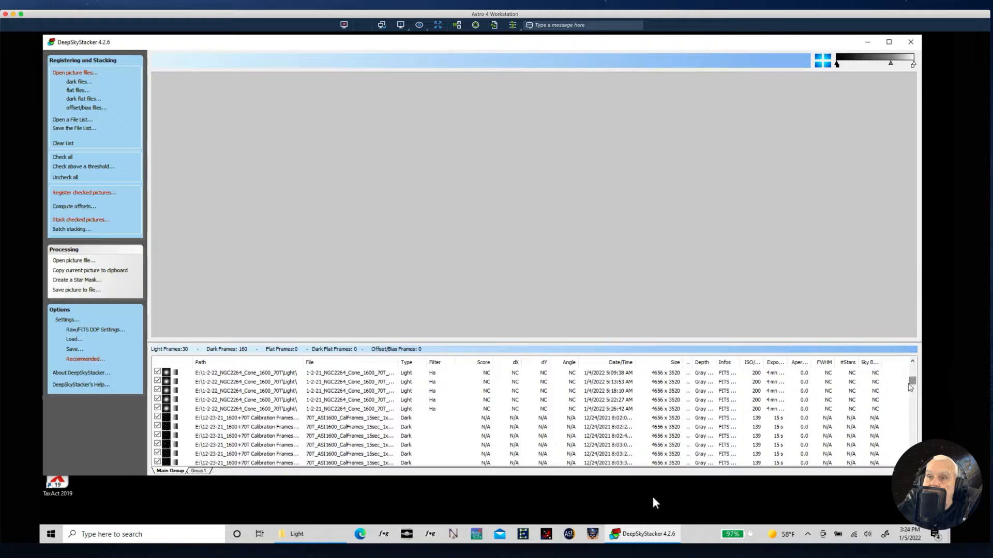
pyautogui.click(372, 418)
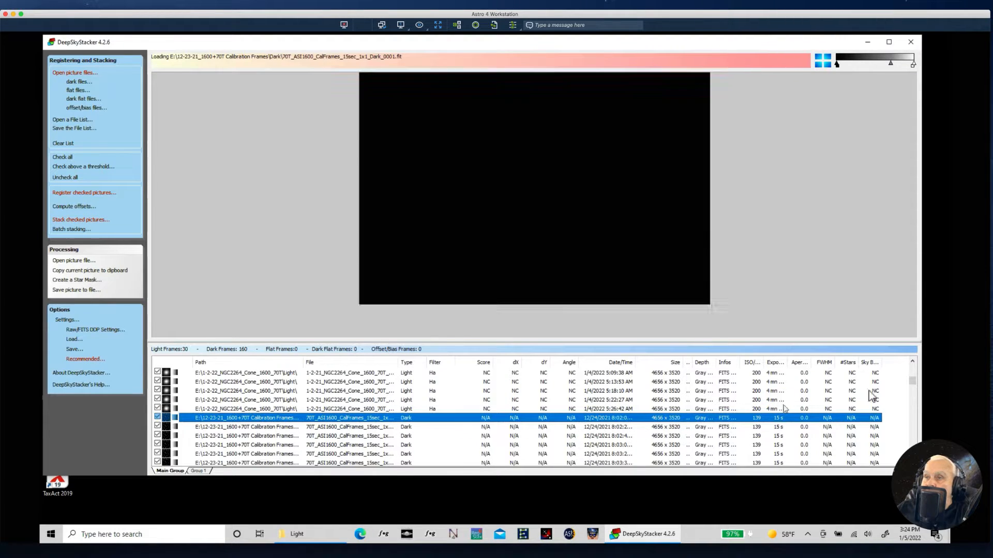
pyautogui.moveTo(912, 384); pyautogui.dragTo(912, 456)
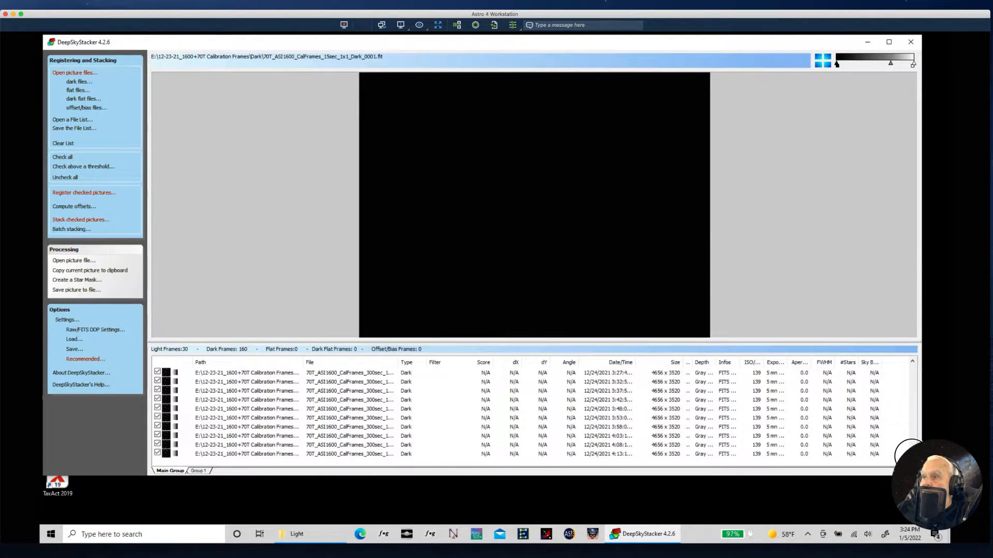
pyautogui.keyDown('shift'); pyautogui.click(365, 455); pyautogui.keyUp('shift')
pyautogui.rightClick(313, 403)
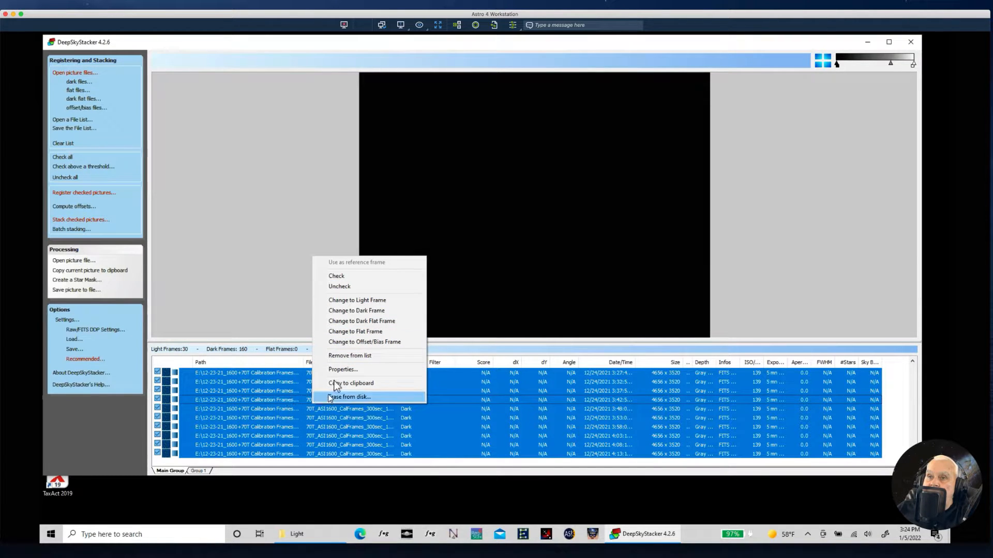
pyautogui.click(340, 357)
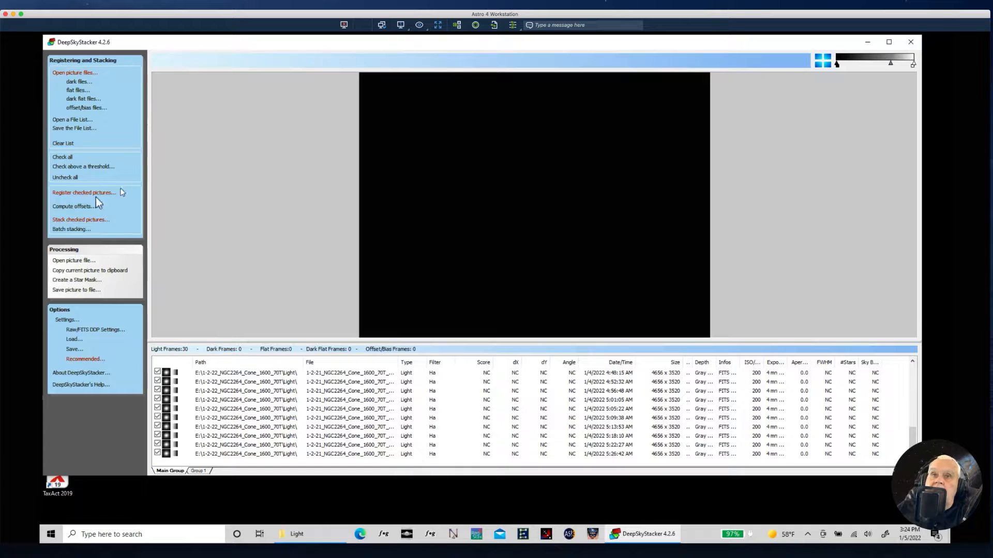
# Add the 240sec dark frames 0001 through 0020 from the 12-23-21_1600+70T Calibration Frames Dark folder.
pyautogui.click(75, 82)
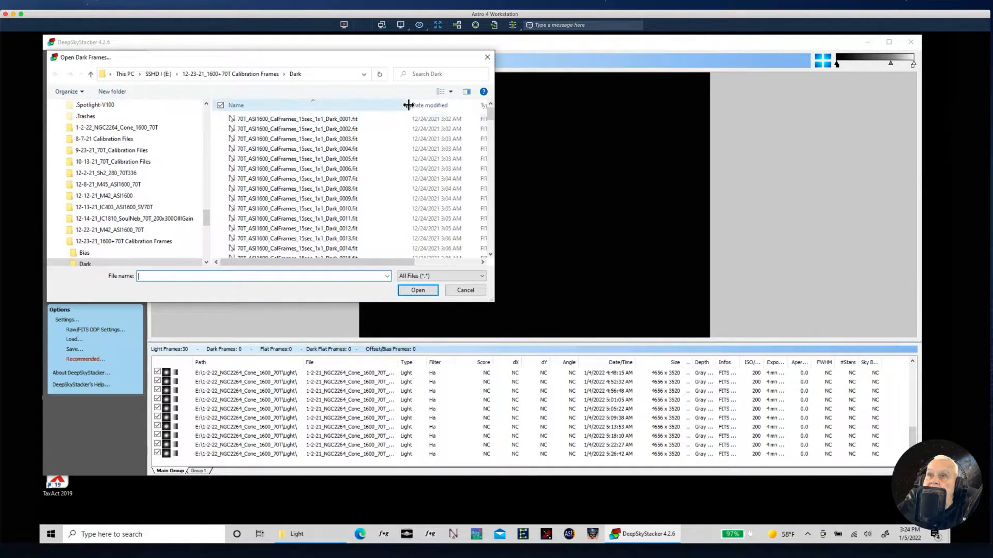
pyautogui.moveTo(492, 117); pyautogui.dragTo(487, 216)
pyautogui.click(309, 176)
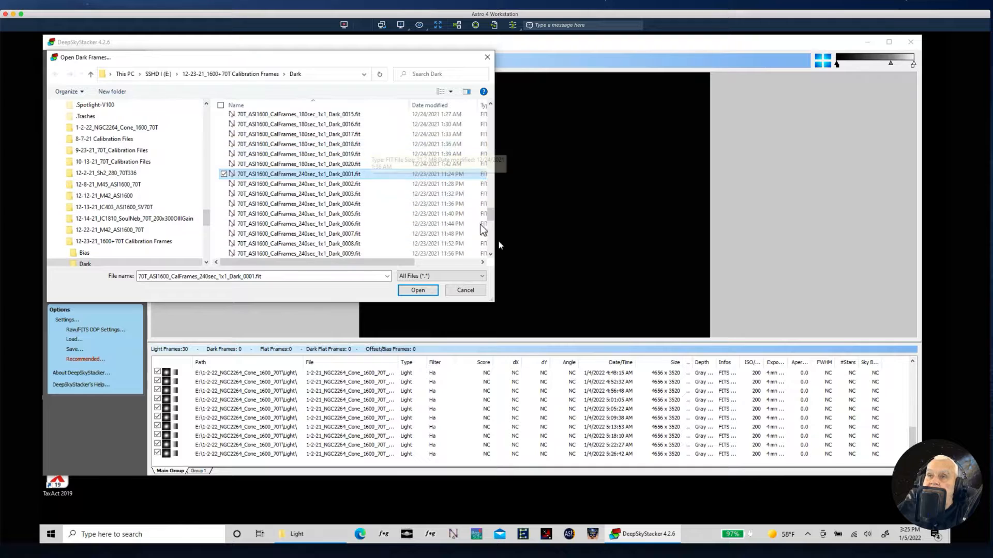
pyautogui.moveTo(491, 213); pyautogui.dragTo(495, 232)
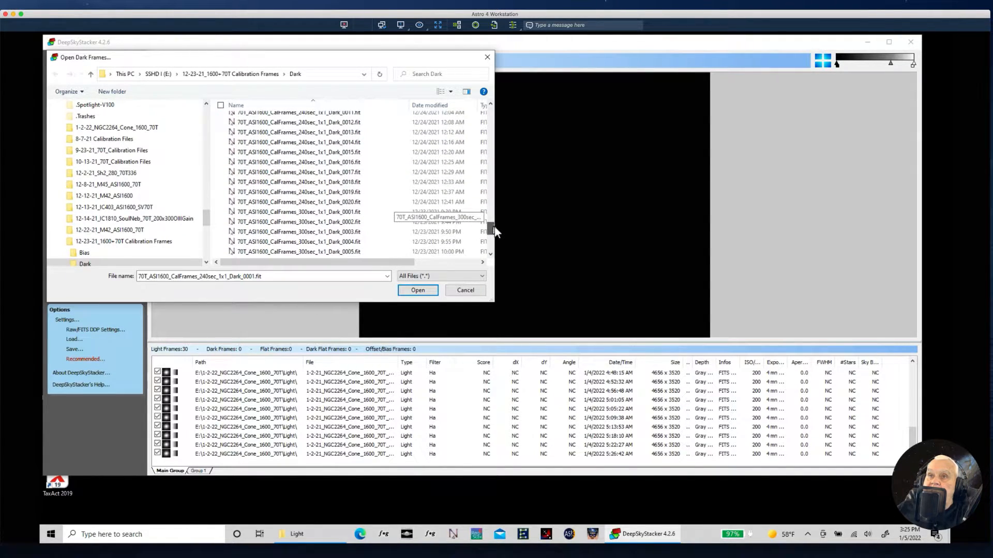
pyautogui.keyDown('shift'); pyautogui.click(298, 202); pyautogui.keyUp('shift')
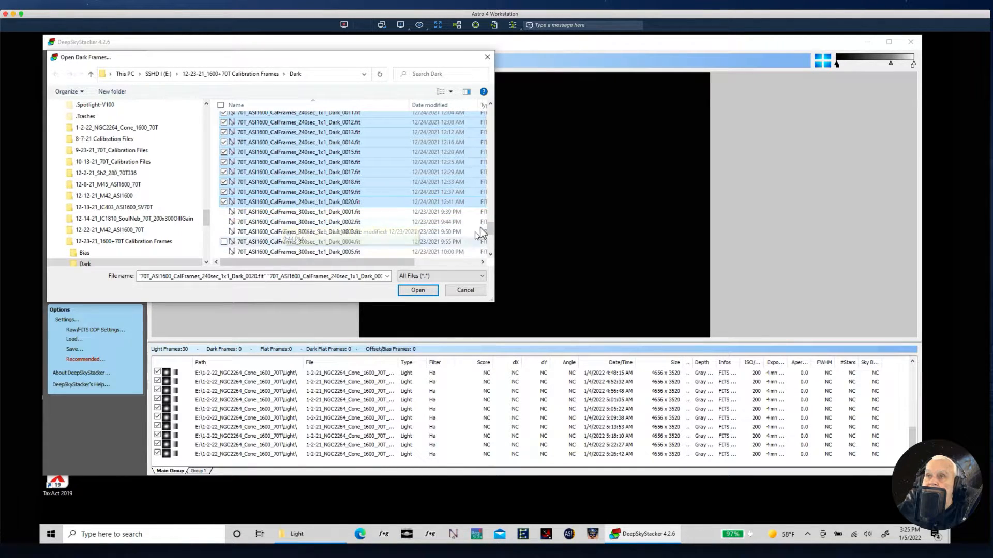
pyautogui.moveTo(491, 227); pyautogui.dragTo(498, 209)
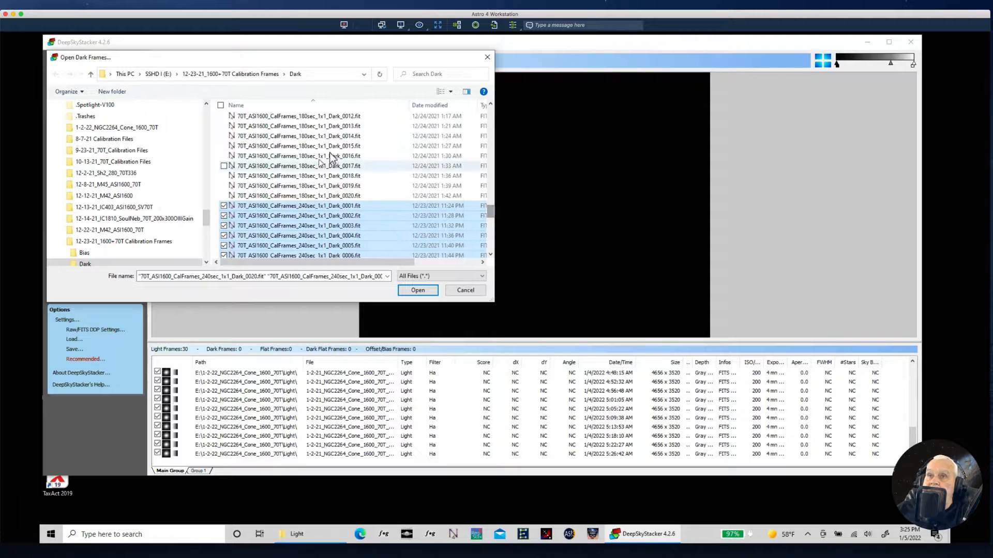
pyautogui.click(417, 291)
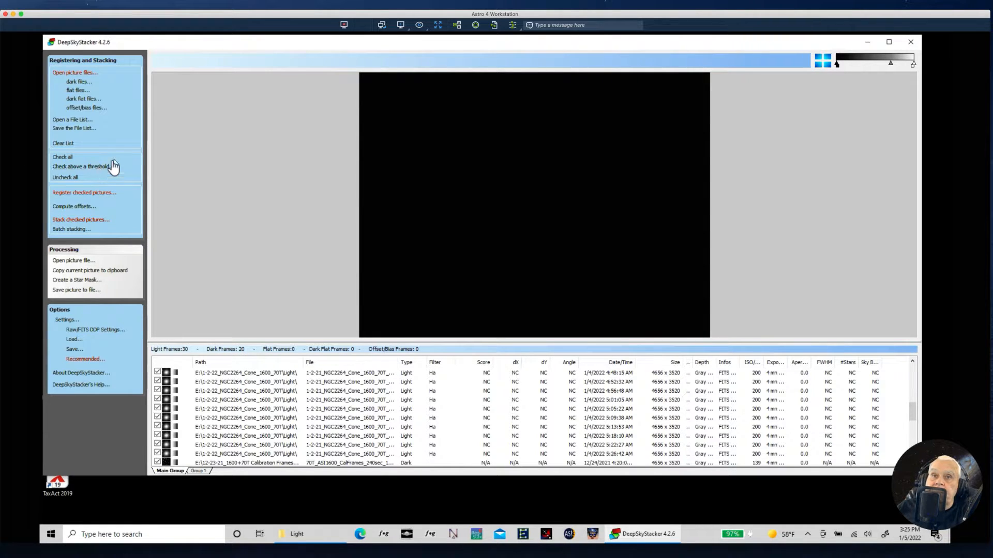
# Add the 13.84sec Ha flat frames 0001 through 0050 from the calibration Flat folder.
pyautogui.click(72, 91)
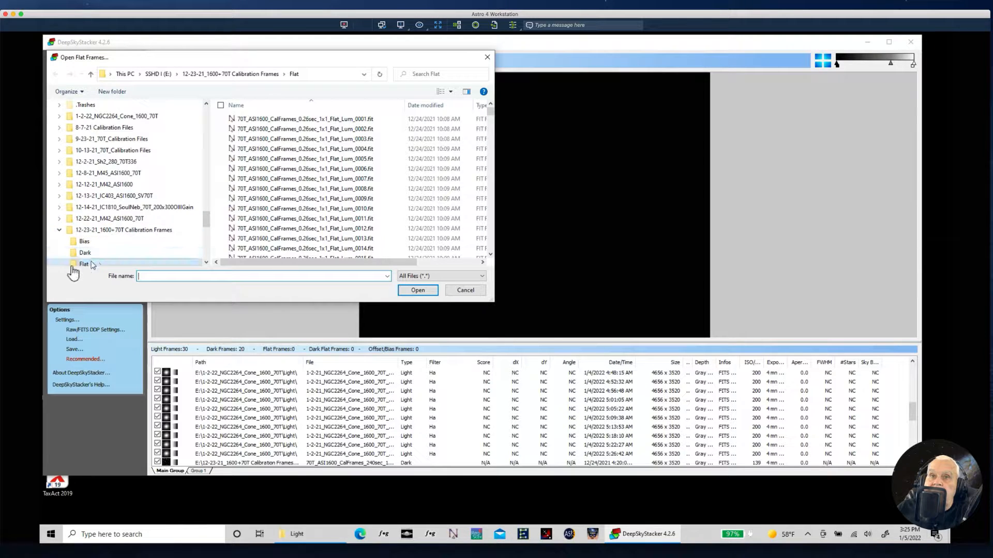
pyautogui.click(337, 121)
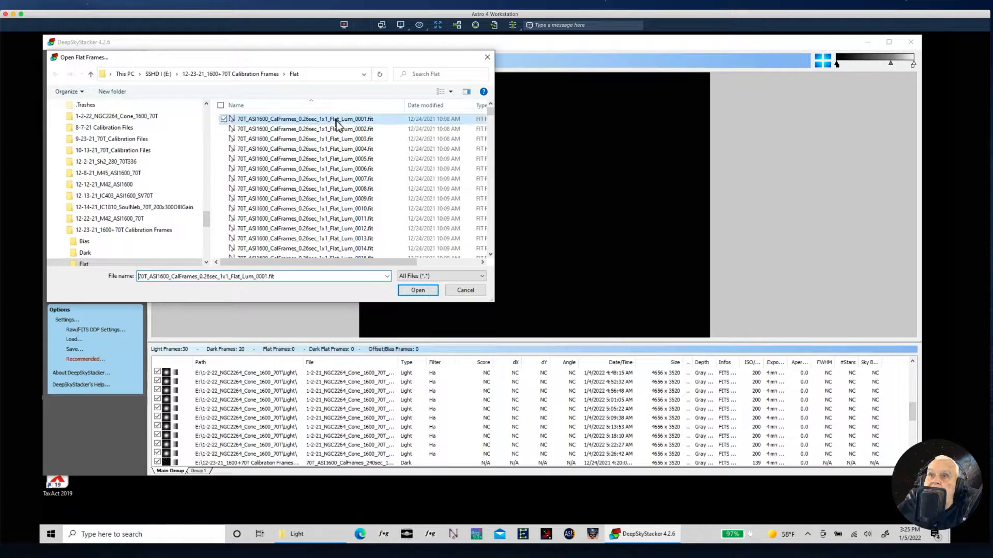
pyautogui.click(490, 123)
pyautogui.click(490, 124)
pyautogui.click(490, 124)
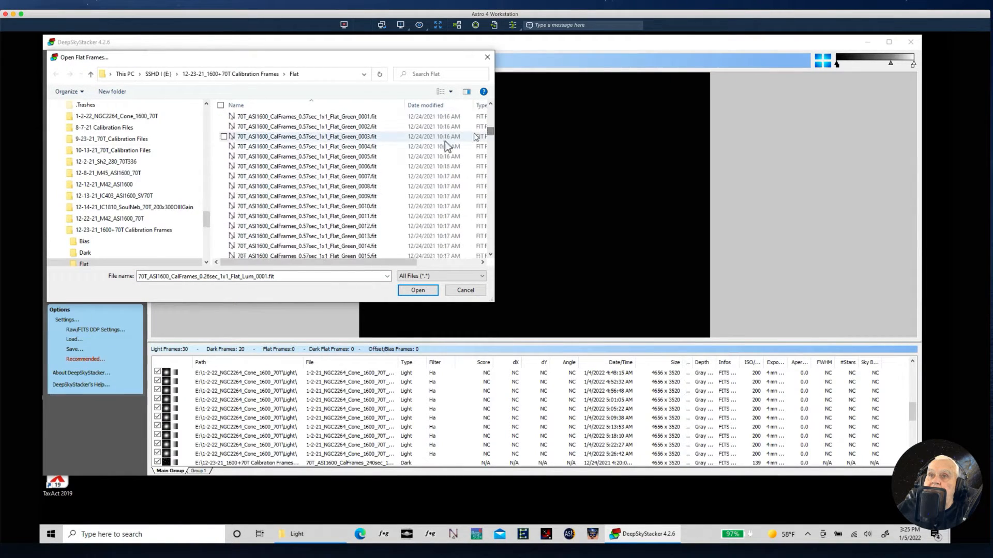
pyautogui.moveTo(490, 138); pyautogui.dragTo(487, 191)
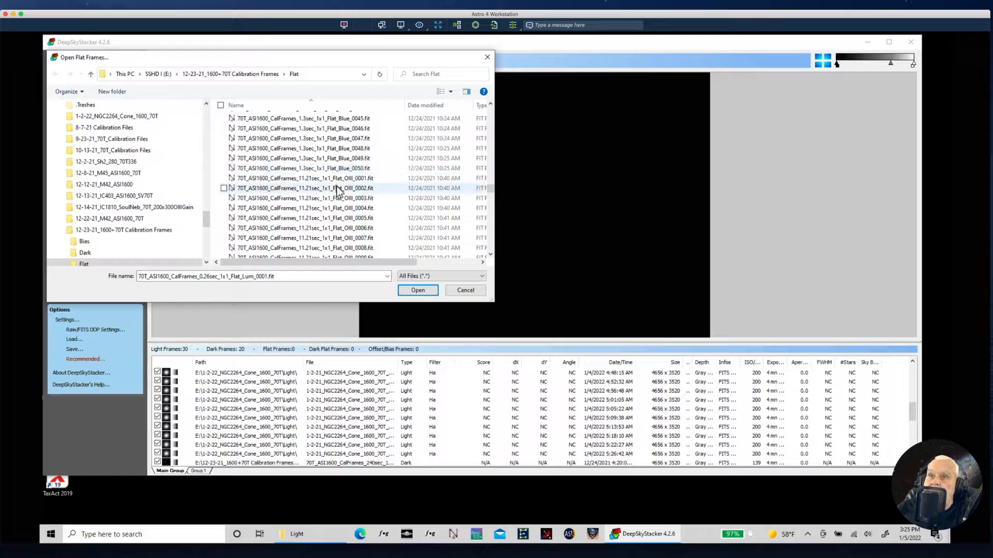
pyautogui.moveTo(490, 191)
pyautogui.mouseDown()
pyautogui.moveTo(490, 228)
pyautogui.moveTo(490, 200)
pyautogui.mouseUp()
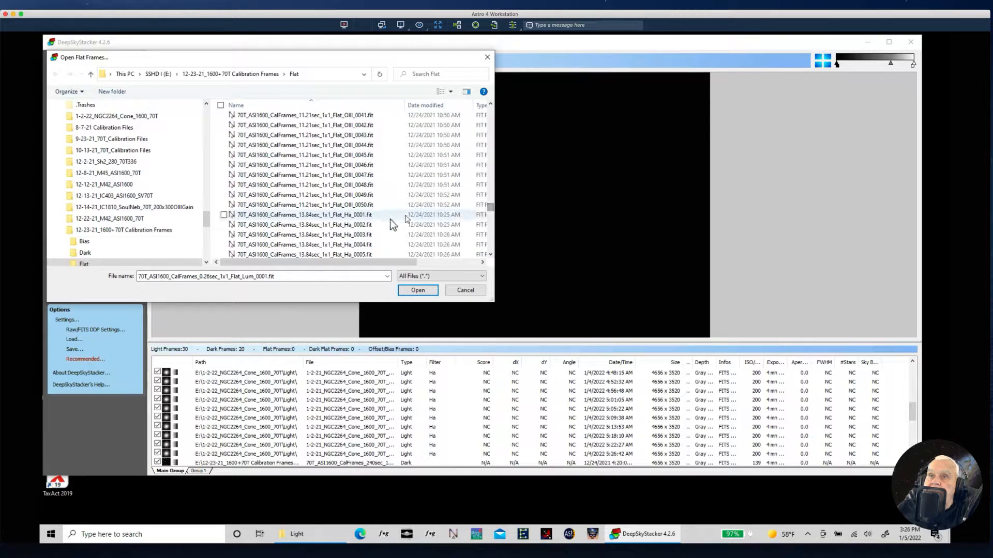
pyautogui.click(365, 217)
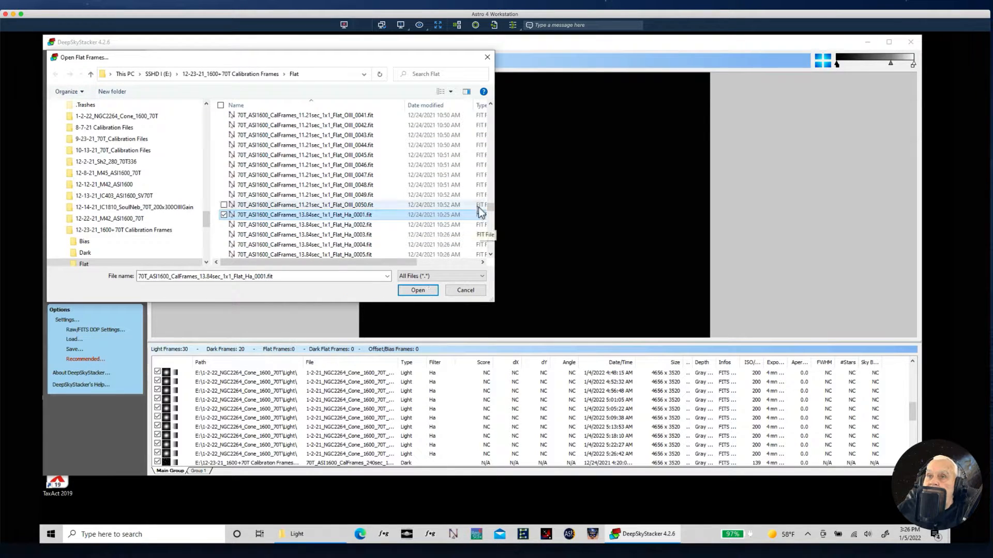
pyautogui.moveTo(486, 209); pyautogui.dragTo(492, 230)
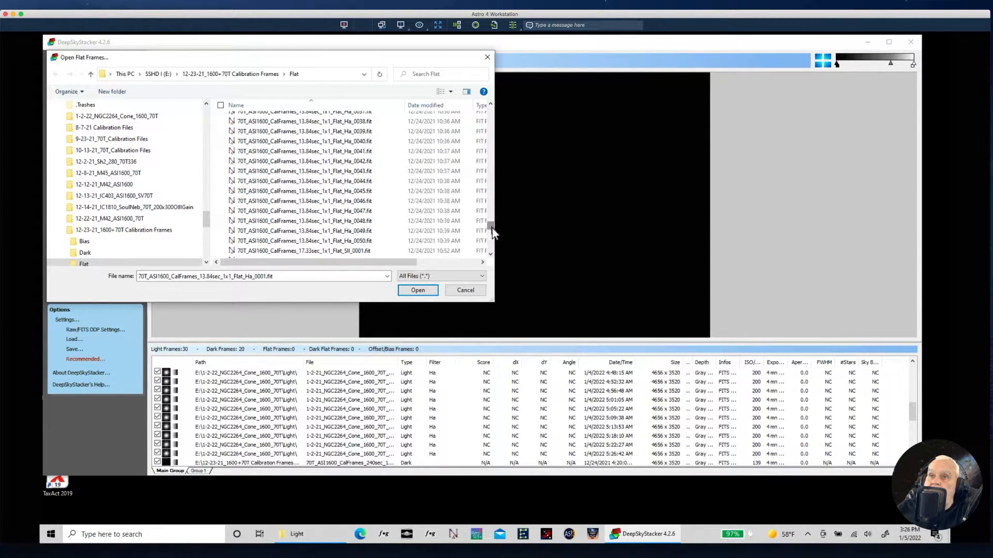
pyautogui.keyDown('shift'); pyautogui.click(349, 241); pyautogui.keyUp('shift')
pyautogui.click(418, 290)
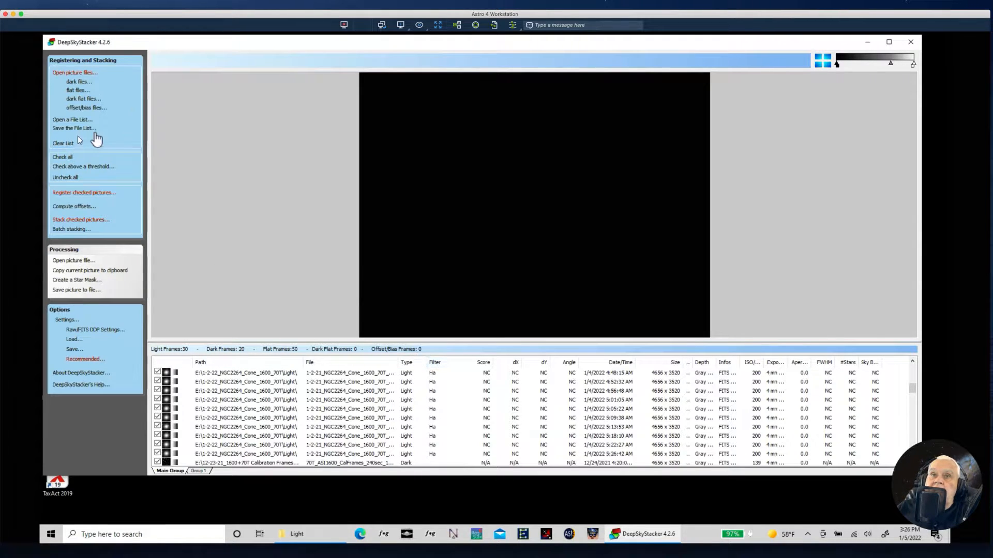
# Add all the 0sec bias frames from the calibration Bias folder, leaving out MasterOffset_Gain139.tif.
pyautogui.click(76, 108)
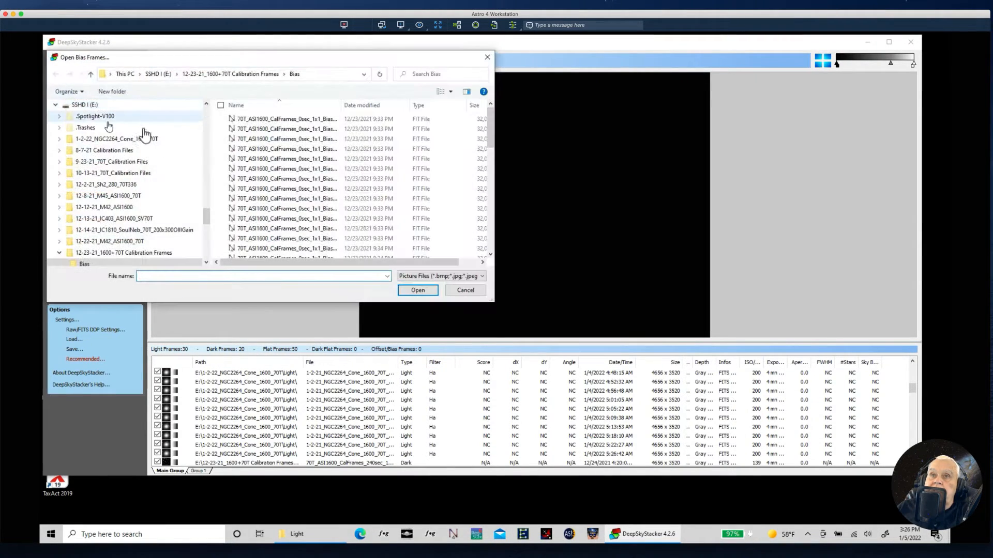
pyautogui.click(325, 120)
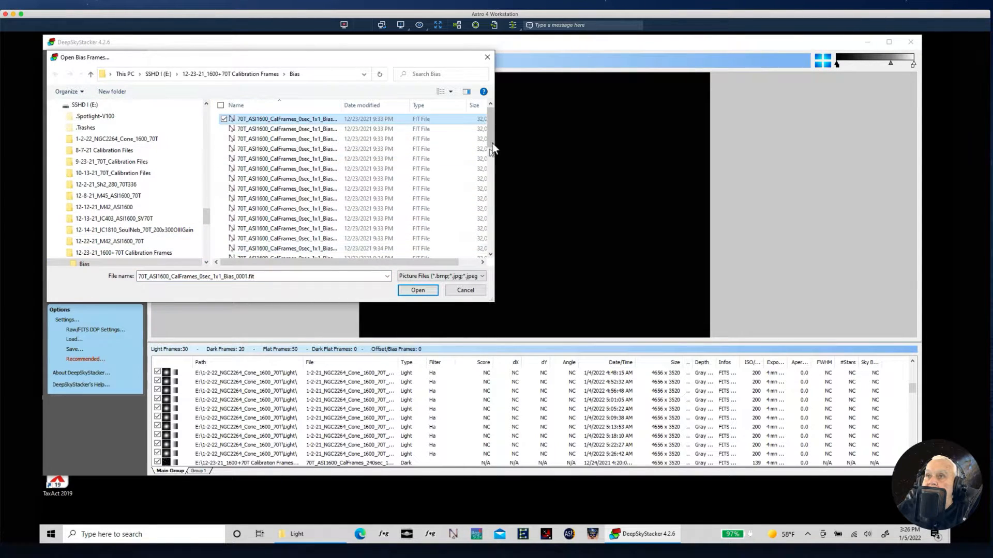
pyautogui.moveTo(491, 147); pyautogui.dragTo(491, 251)
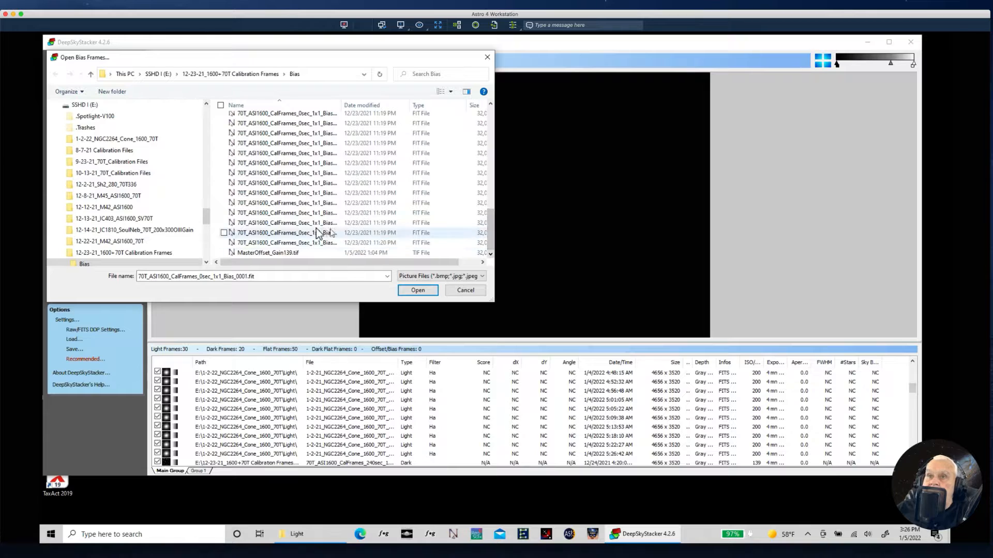
pyautogui.keyDown('shift'); pyautogui.click(305, 246); pyautogui.keyUp('shift')
pyautogui.click(408, 289)
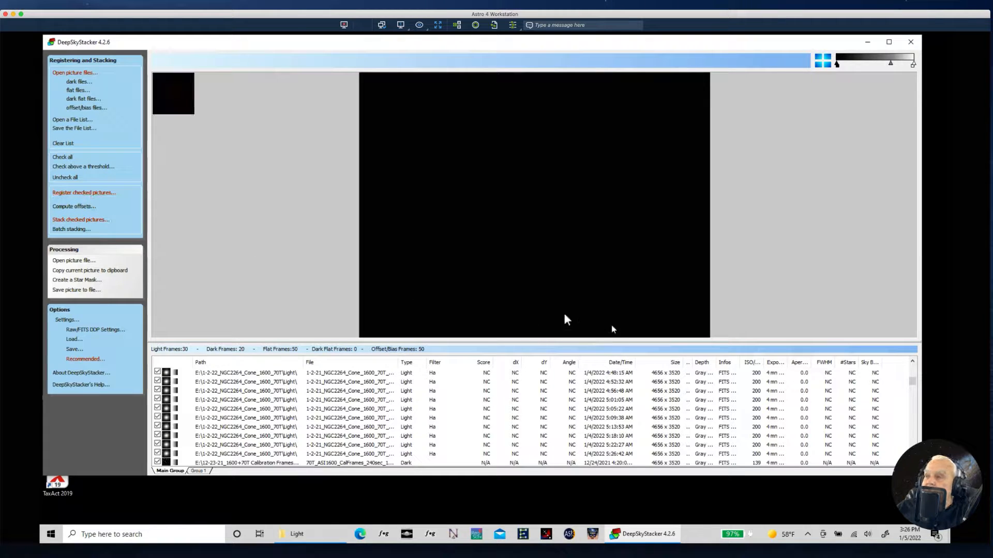
pyautogui.moveTo(908, 381); pyautogui.dragTo(902, 361)
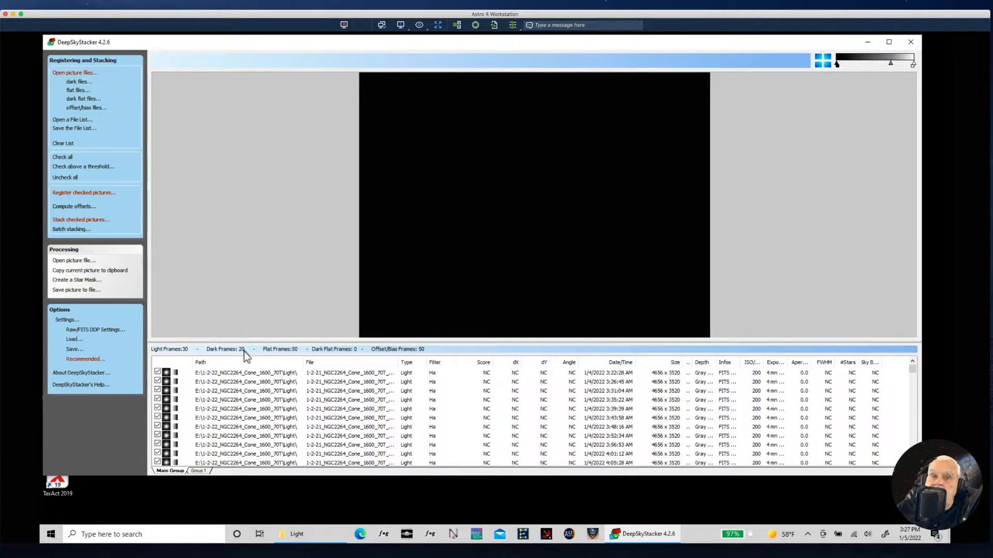
# Open the registration settings for the checked pictures and compute the detected stars at thresholds of 2% and 24%.
pyautogui.click(64, 194)
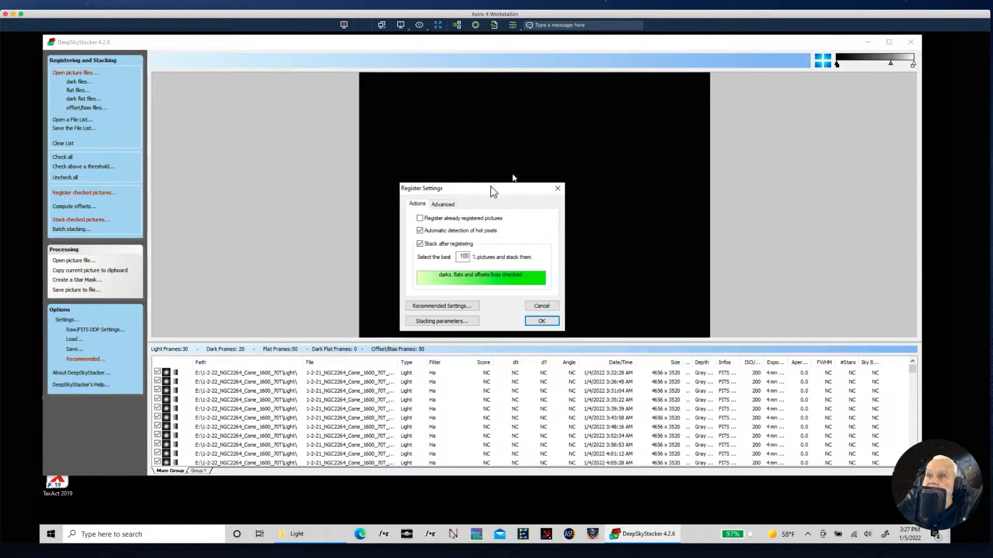
pyautogui.moveTo(486, 197); pyautogui.dragTo(332, 118)
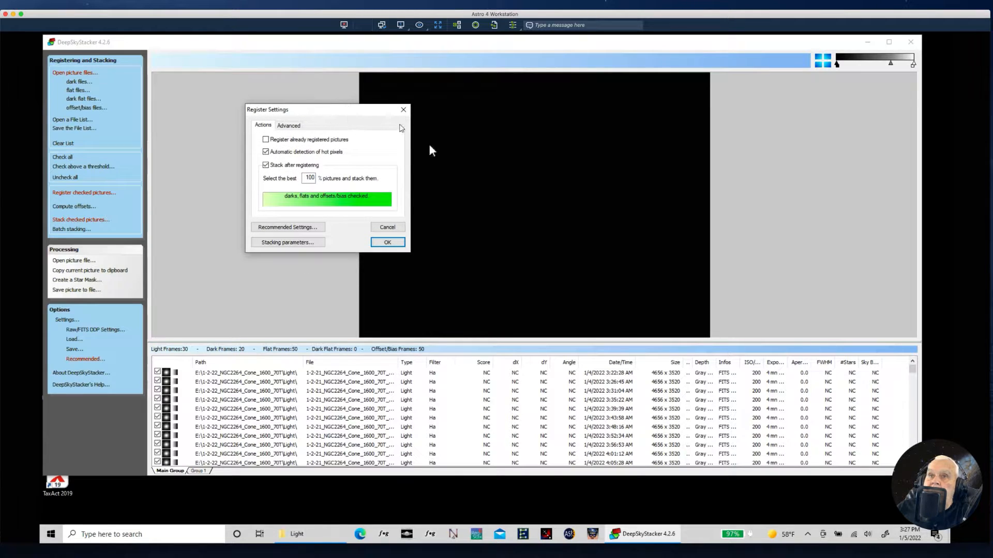
pyautogui.click(290, 125)
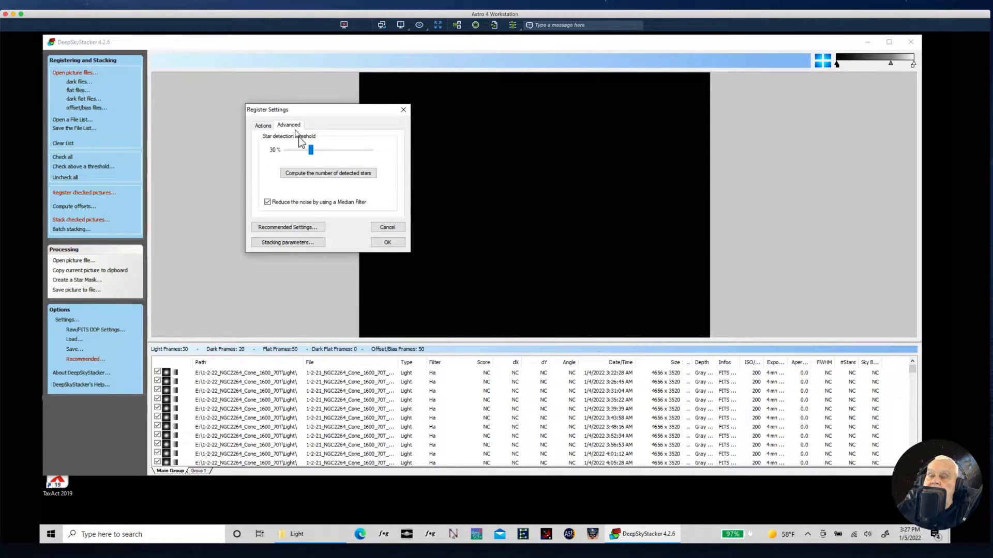
pyautogui.moveTo(311, 150); pyautogui.dragTo(286, 150)
pyautogui.click(300, 175)
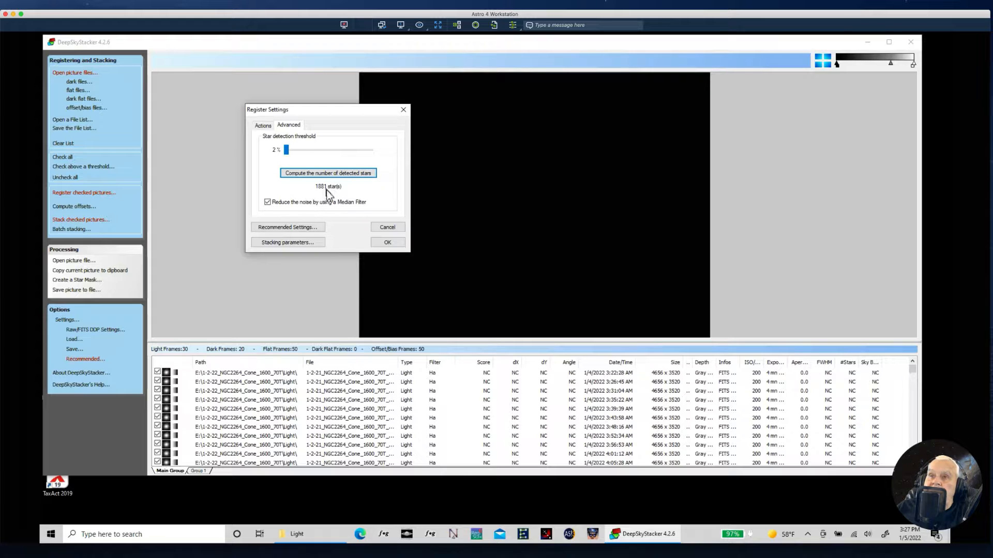
pyautogui.moveTo(288, 154); pyautogui.dragTo(306, 156)
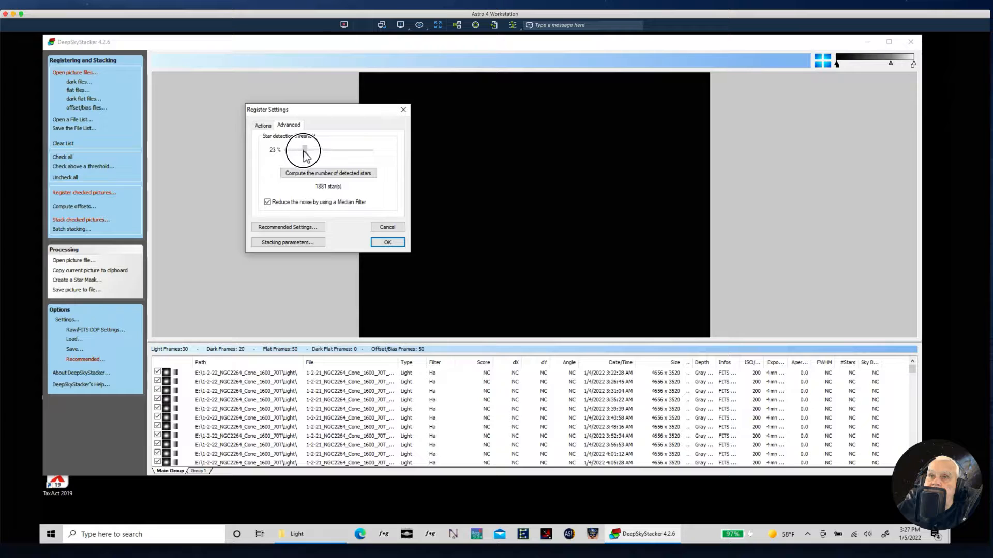
pyautogui.click(326, 174)
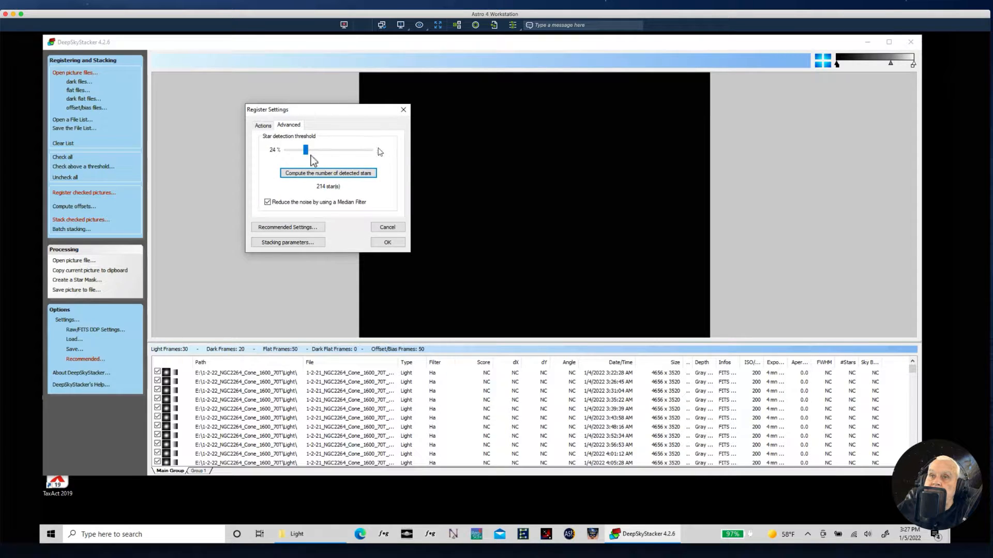
# Raise the star detection threshold to 44% and compute the number of detected stars.
pyautogui.moveTo(306, 153); pyautogui.dragTo(319, 158)
pyautogui.click(324, 174)
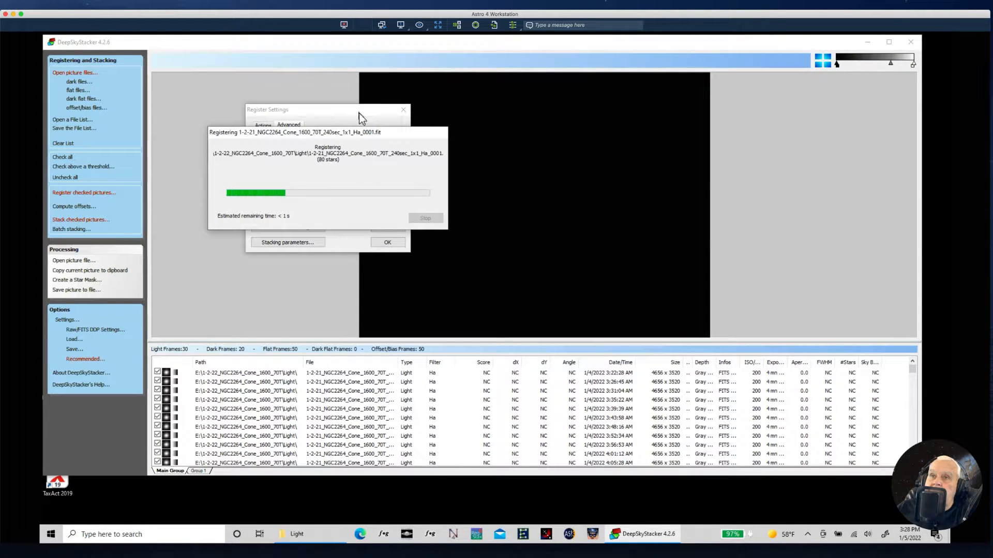
pyautogui.moveTo(319, 150); pyautogui.dragTo(323, 152)
pyautogui.click(318, 173)
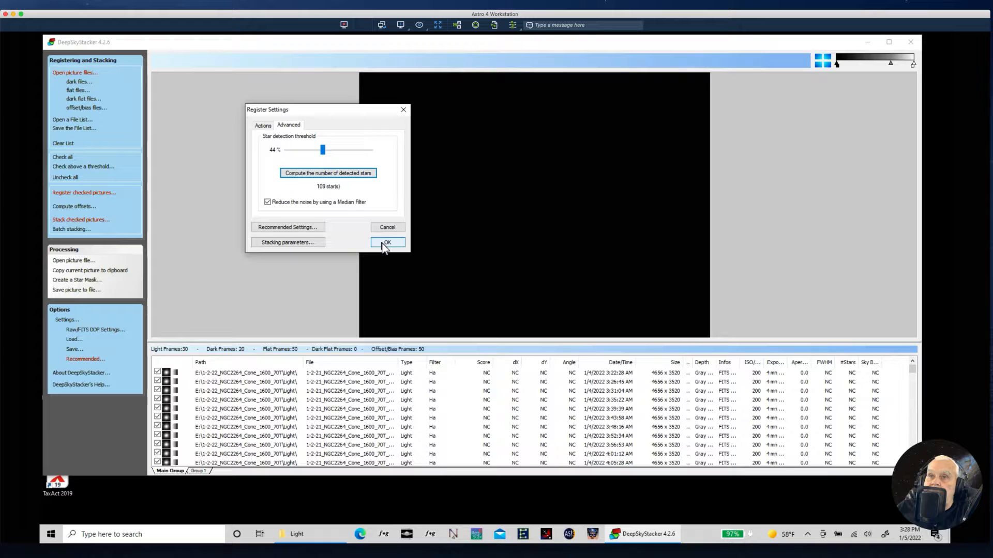
# Accept the recommended settings, and in the stacking parameters enable 2x Drizzle and turn off RGB channel alignment in the final image.
pyautogui.click(290, 227)
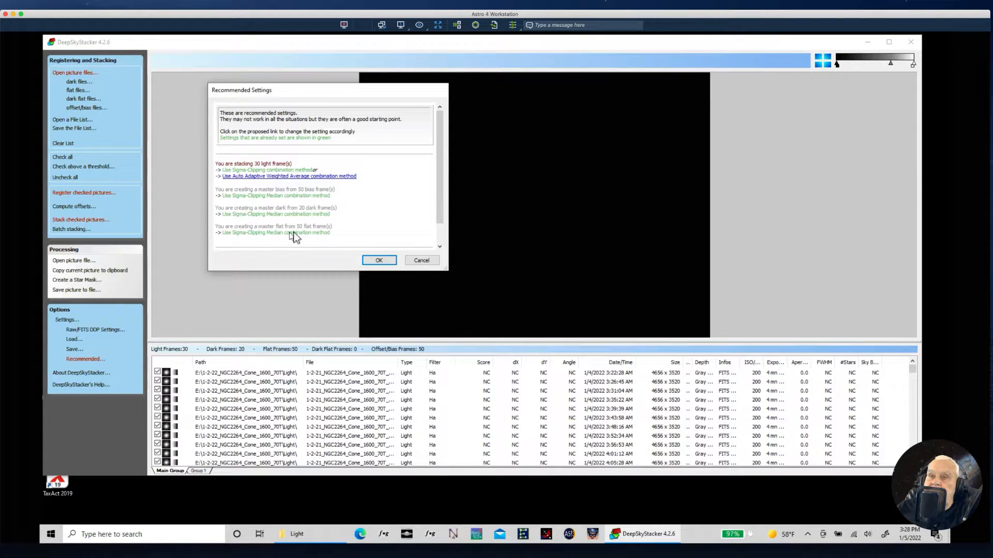
pyautogui.click(375, 262)
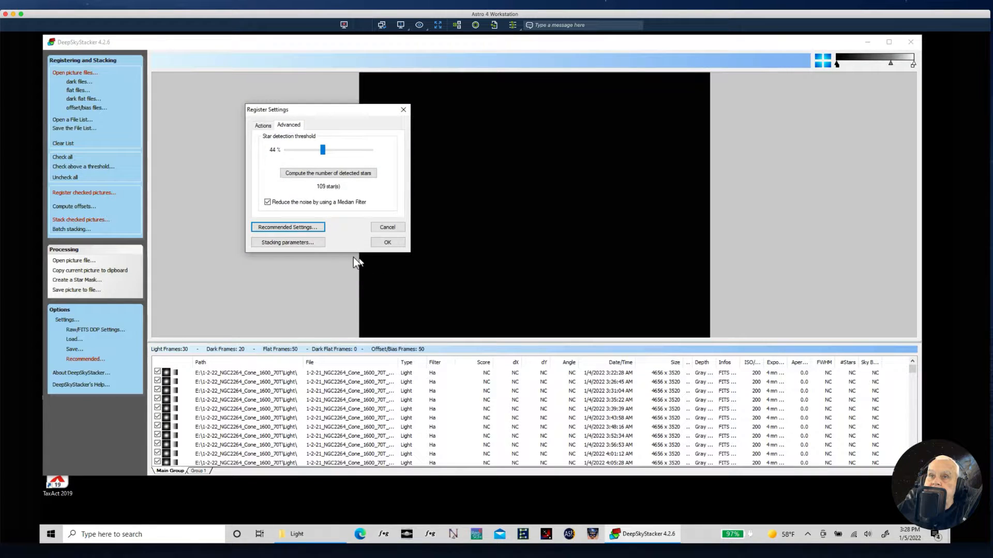
pyautogui.click(269, 243)
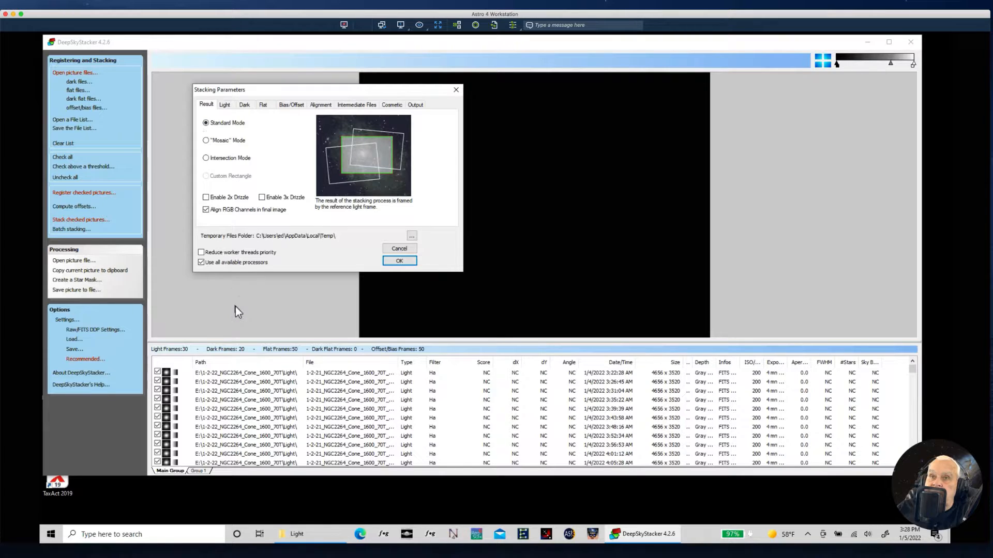
pyautogui.click(206, 197)
pyautogui.click(206, 210)
# Review the stacking modes for the light, dark, flat and bias frames, and the transformation used during alignment.
pyautogui.click(223, 106)
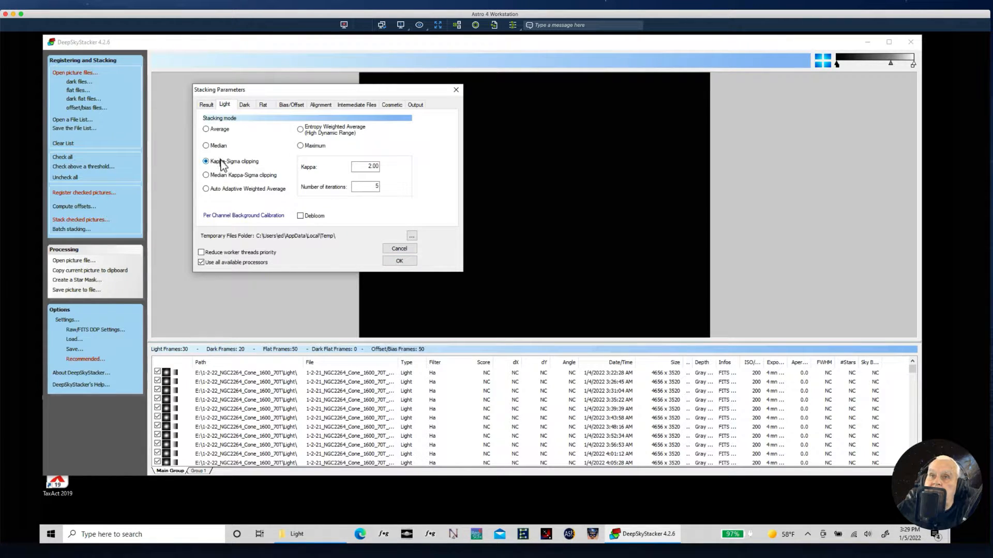
pyautogui.moveTo(229, 162)
pyautogui.click(253, 105)
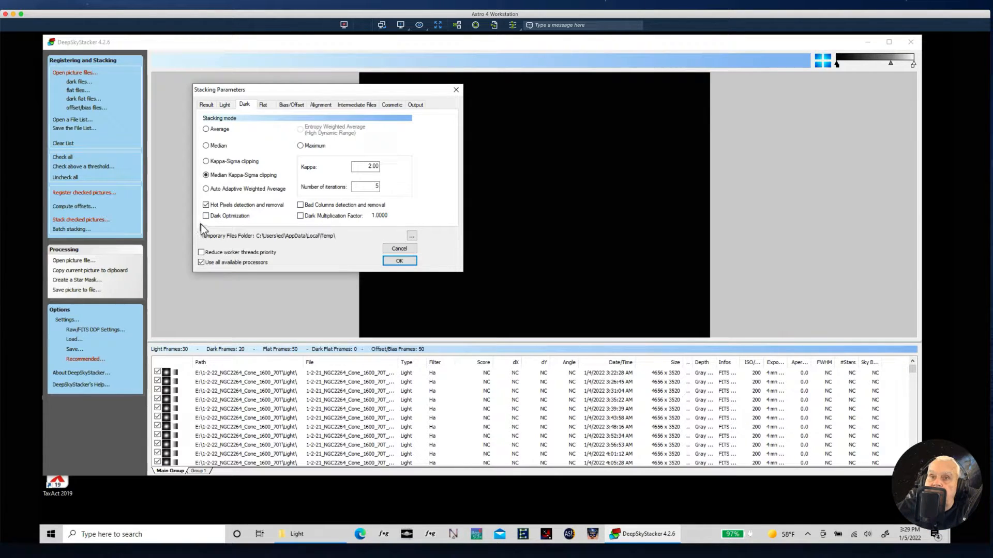
pyautogui.click(262, 106)
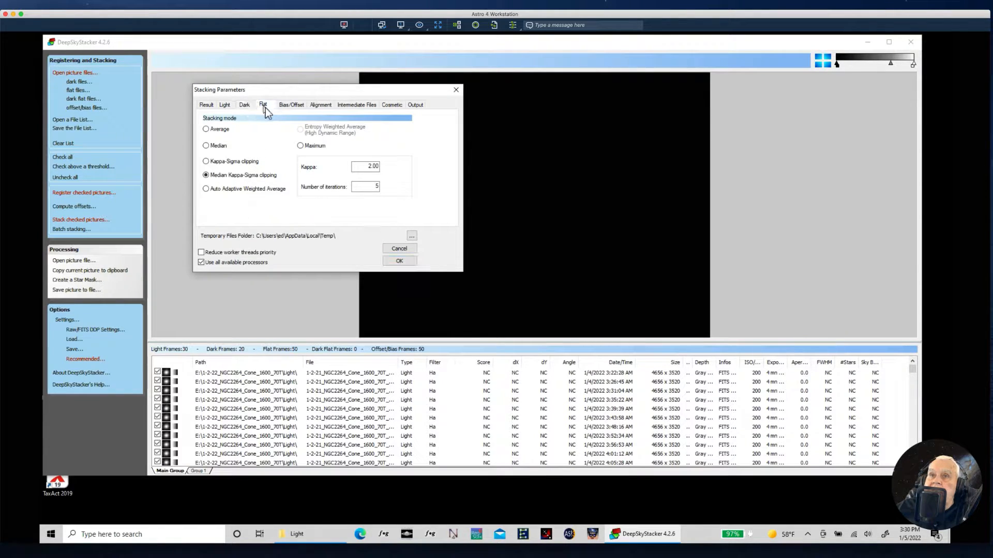
pyautogui.click(292, 104)
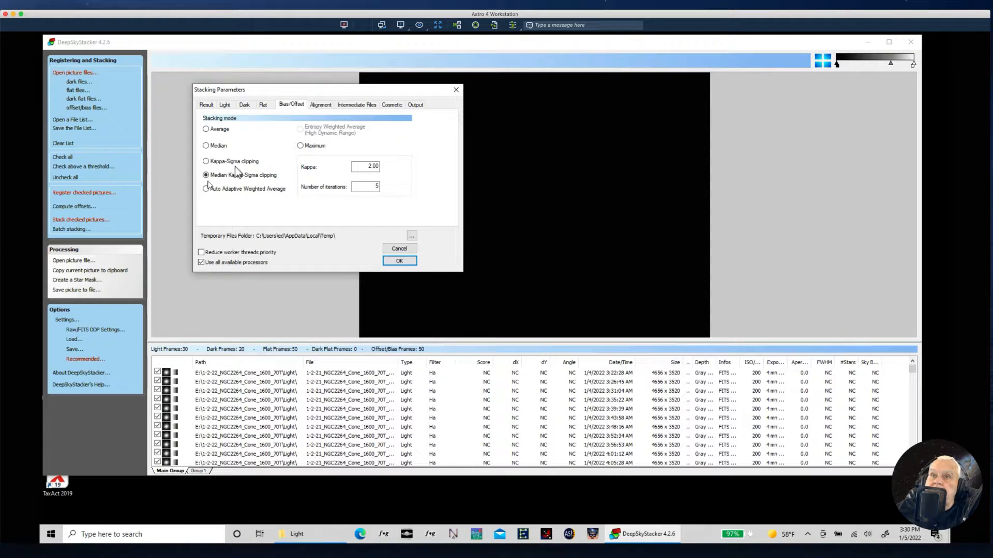
pyautogui.click(322, 105)
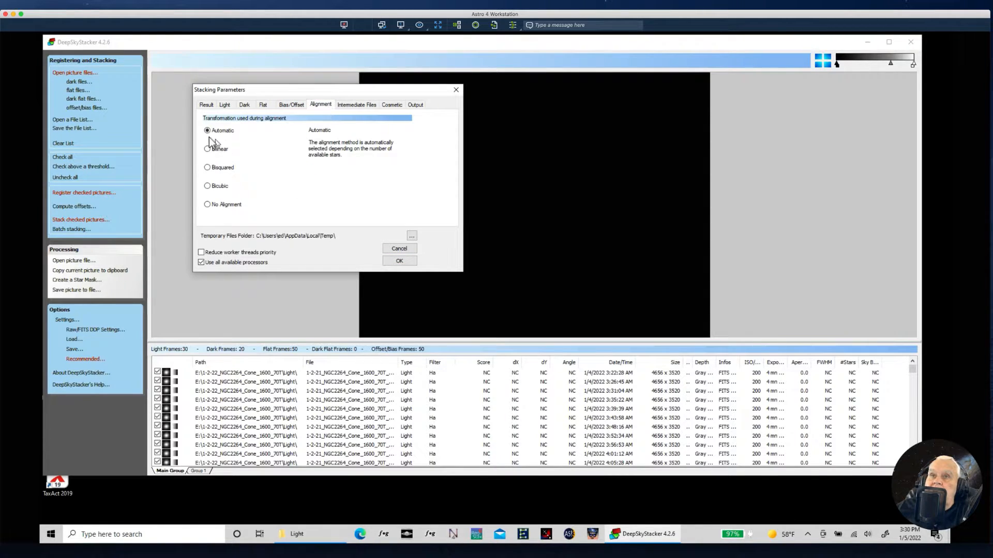
# Check the intermediate file options and enable detection and cleaning of remaining cold pixels in the post-calibration cosmetic settings.
pyautogui.click(352, 104)
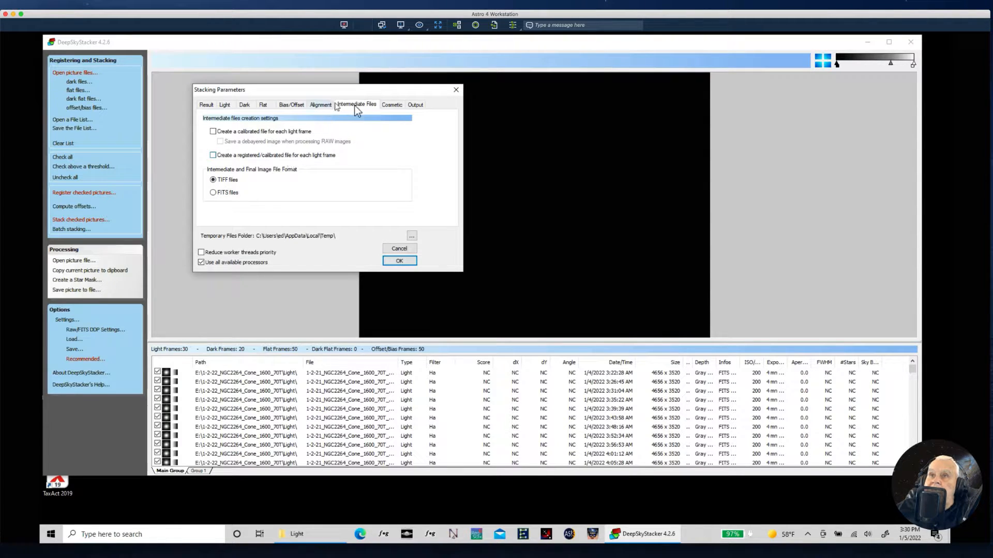
pyautogui.click(385, 105)
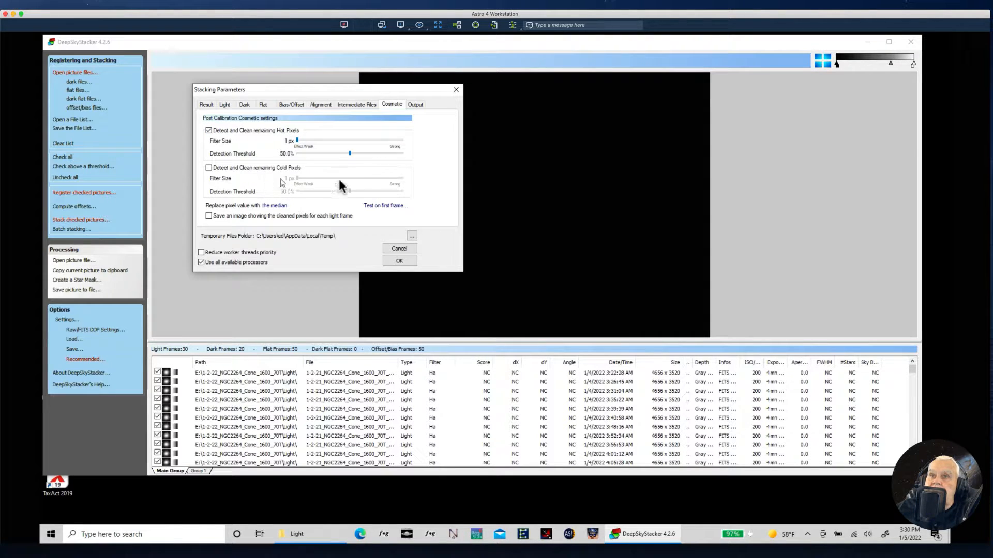
pyautogui.click(209, 168)
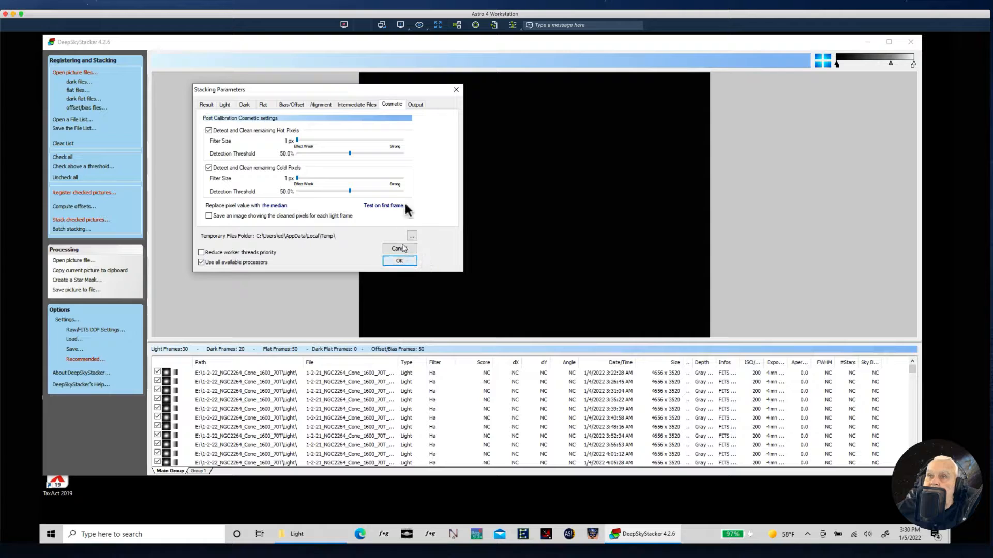
pyautogui.click(397, 261)
# Name the output after the file list with an appended number, and place it in a new DSS folder inside 1-2-22_NGC2264_Cone_1600_70T.
pyautogui.click(417, 104)
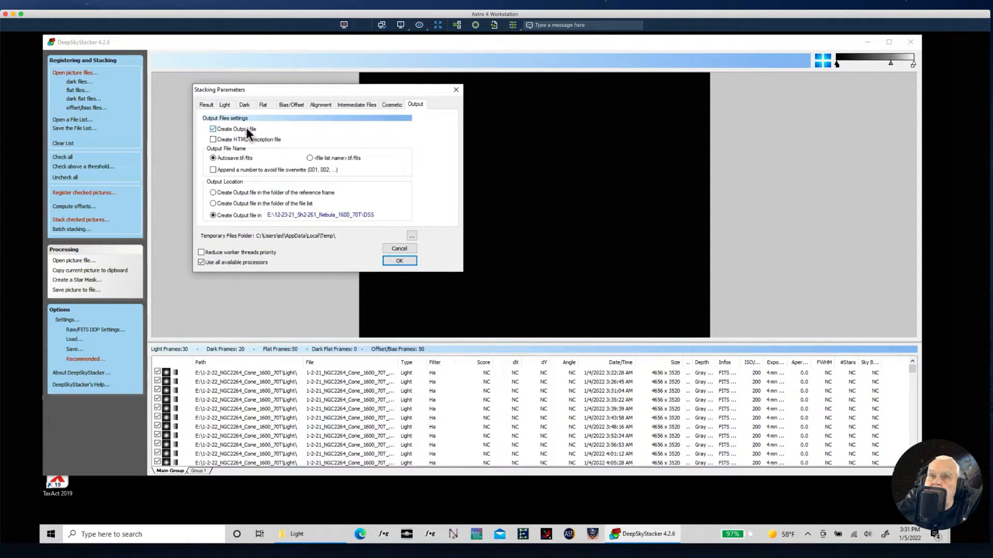
pyautogui.click(310, 158)
pyautogui.click(364, 215)
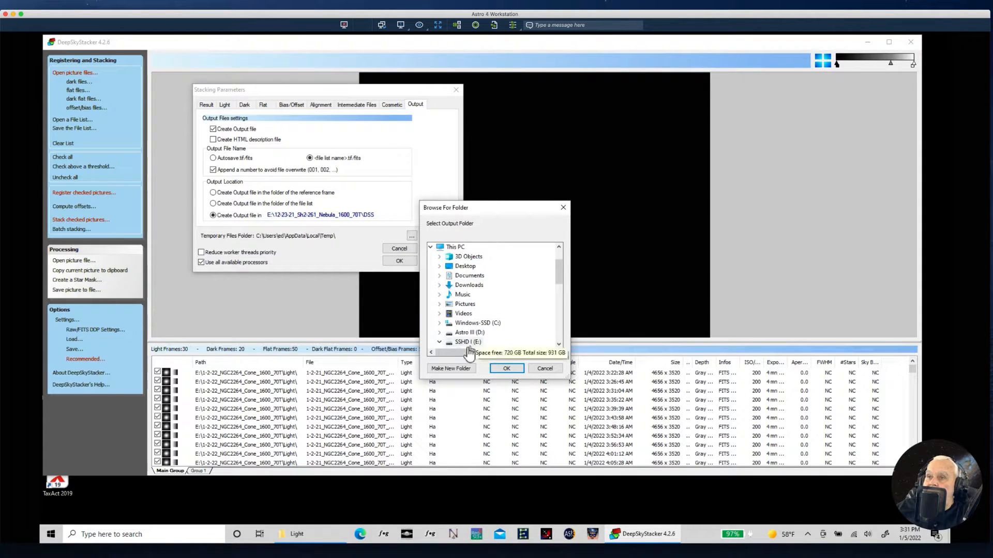
pyautogui.moveTo(560, 277); pyautogui.dragTo(562, 303)
pyautogui.click(505, 275)
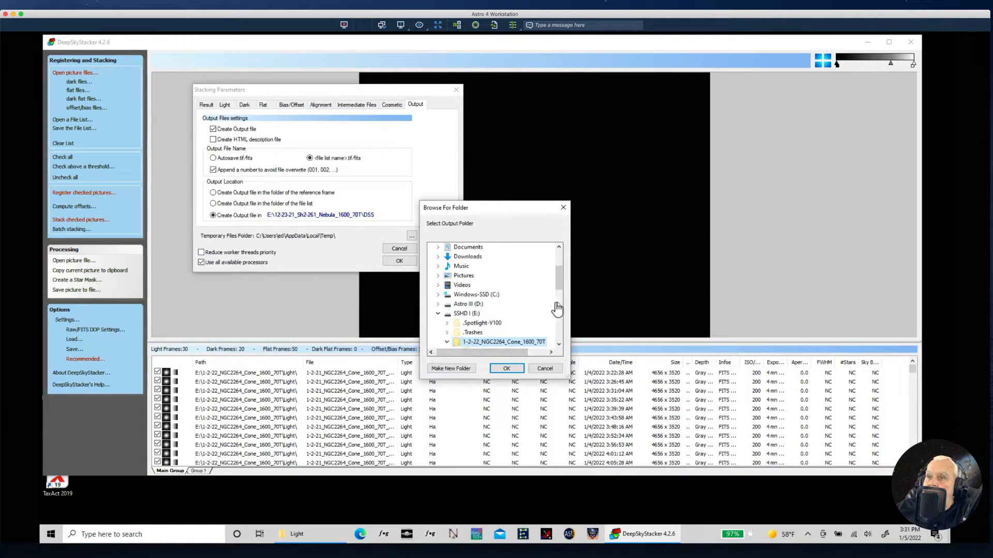
pyautogui.moveTo(560, 287)
pyautogui.mouseDown()
pyautogui.moveTo(560, 309)
pyautogui.moveTo(562, 288)
pyautogui.mouseUp()
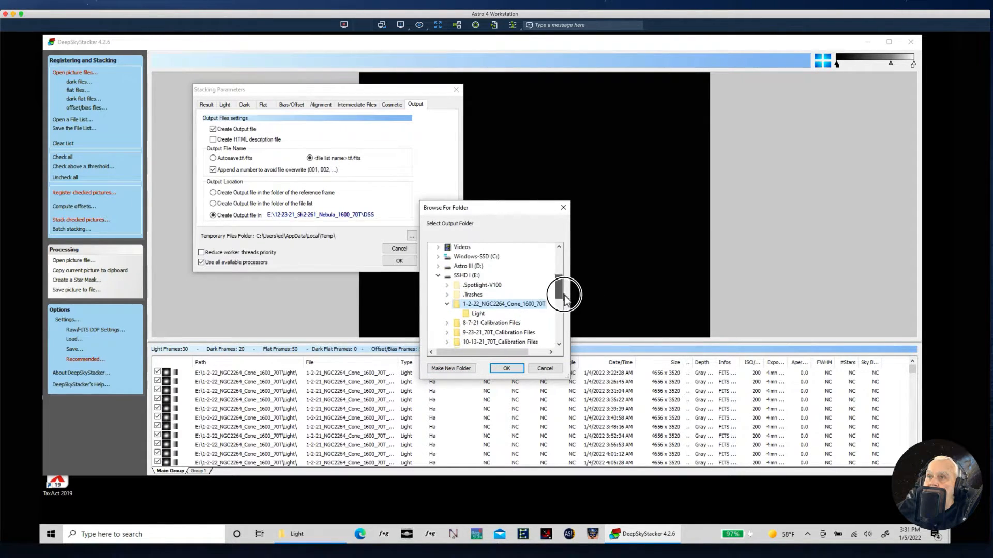
pyautogui.click(440, 367)
pyautogui.write('DSS')
pyautogui.click(503, 368)
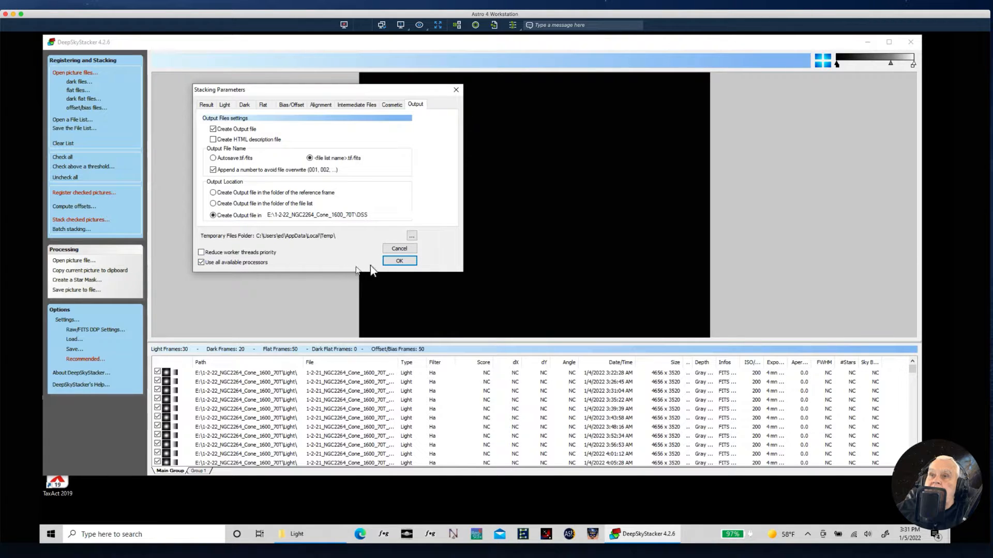
# Accept the stacking parameters, register settings and stacking steps to register and stack the Ha frames.
pyautogui.click(391, 262)
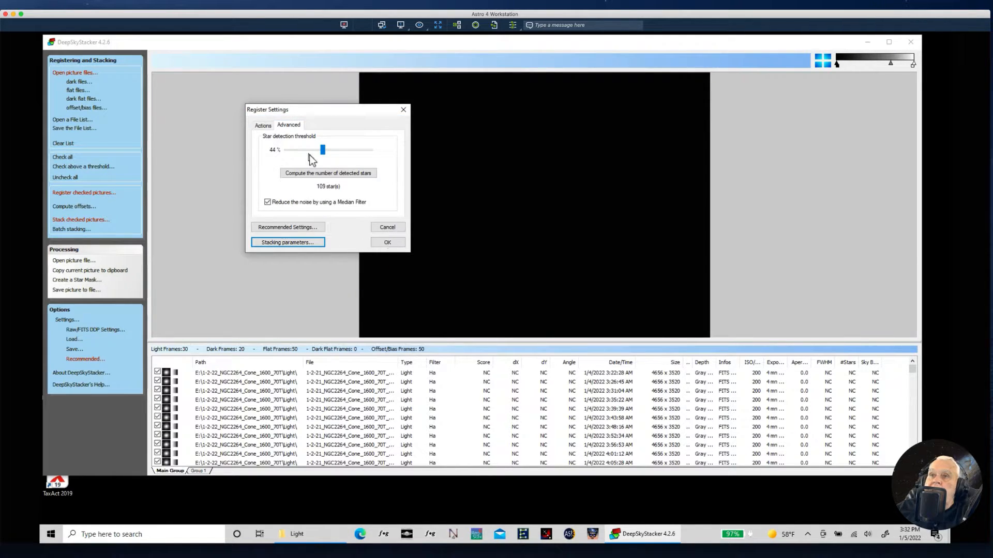
pyautogui.click(388, 242)
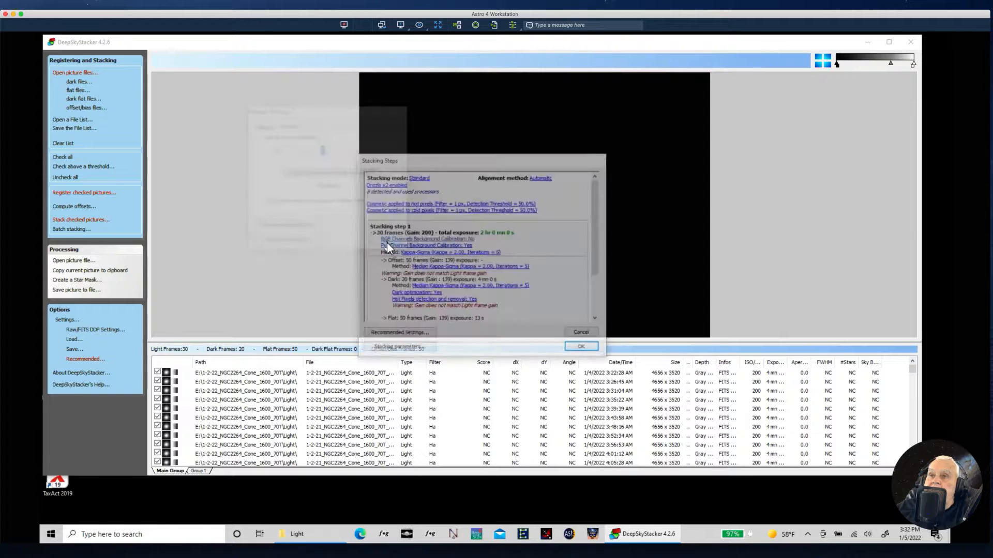
pyautogui.click(581, 349)
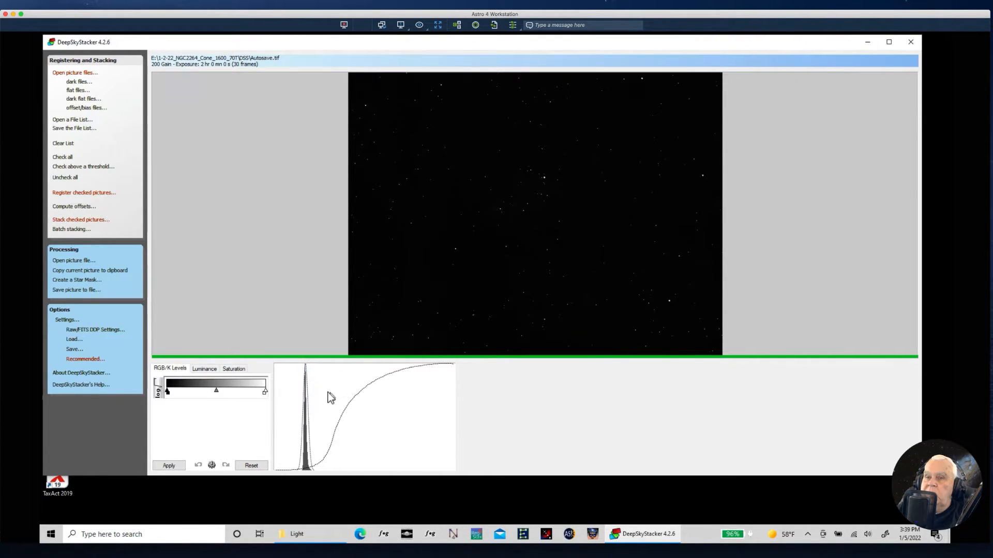
# Shift the RGB/K midtone level slightly to brighten the stacked Ha image and apply the adjustment.
pyautogui.moveTo(217, 394)
pyautogui.mouseDown()
pyautogui.moveTo(204, 394)
pyautogui.moveTo(228, 396)
pyautogui.mouseUp()
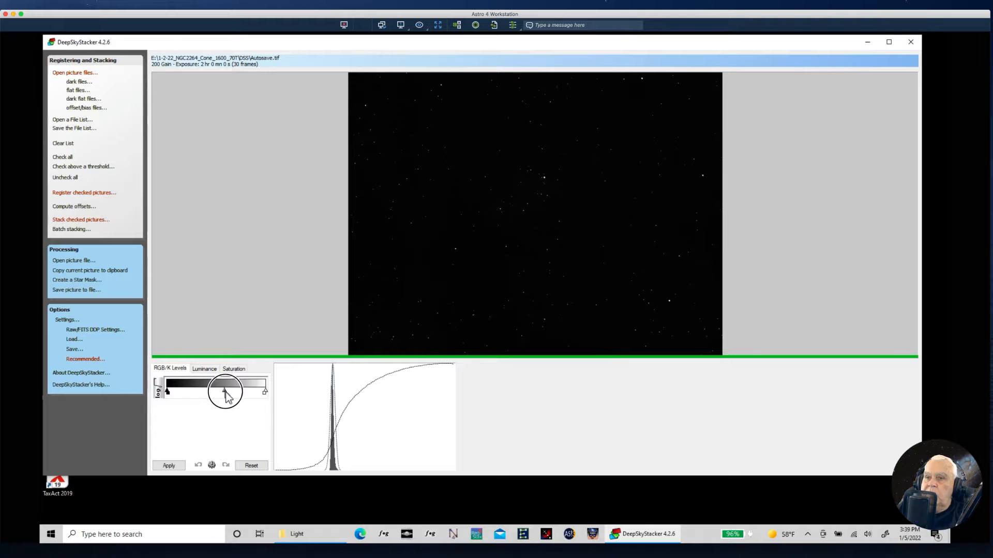
pyautogui.click(168, 467)
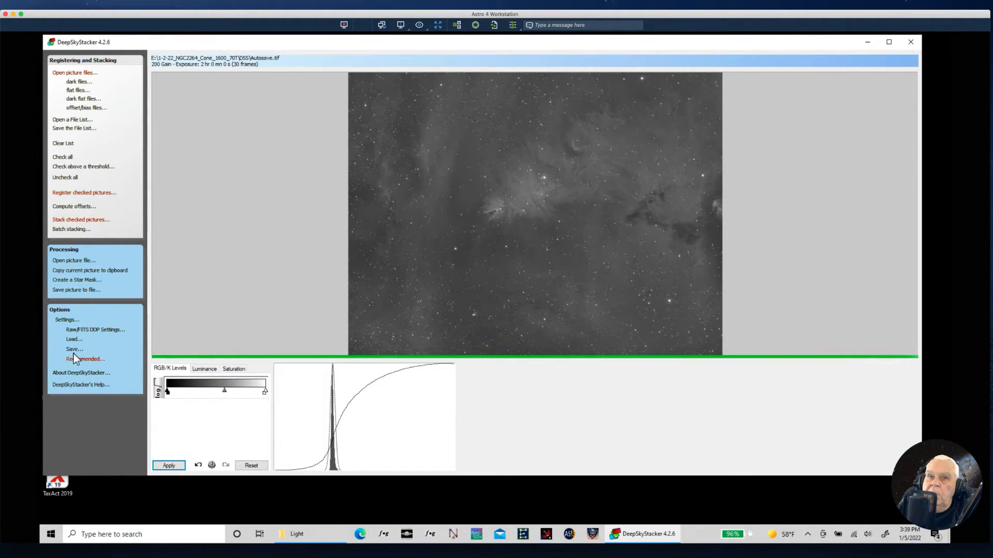
# Save the stacked picture as Ha, a 16-bit TIFF, in the DSS folder of 1-2-22_NGC2264_Cone_1600_70T on drive E.
pyautogui.click(65, 291)
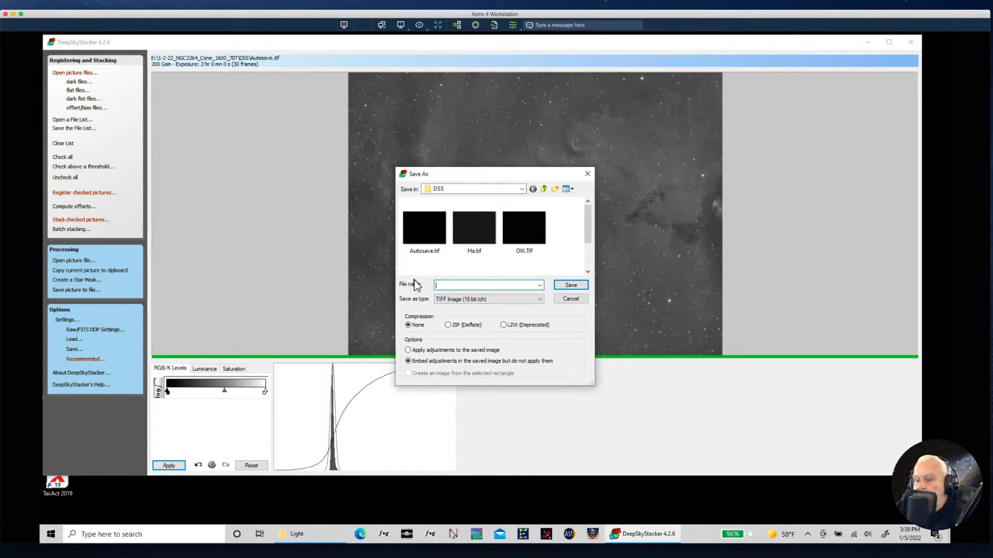
pyautogui.write('Ha')
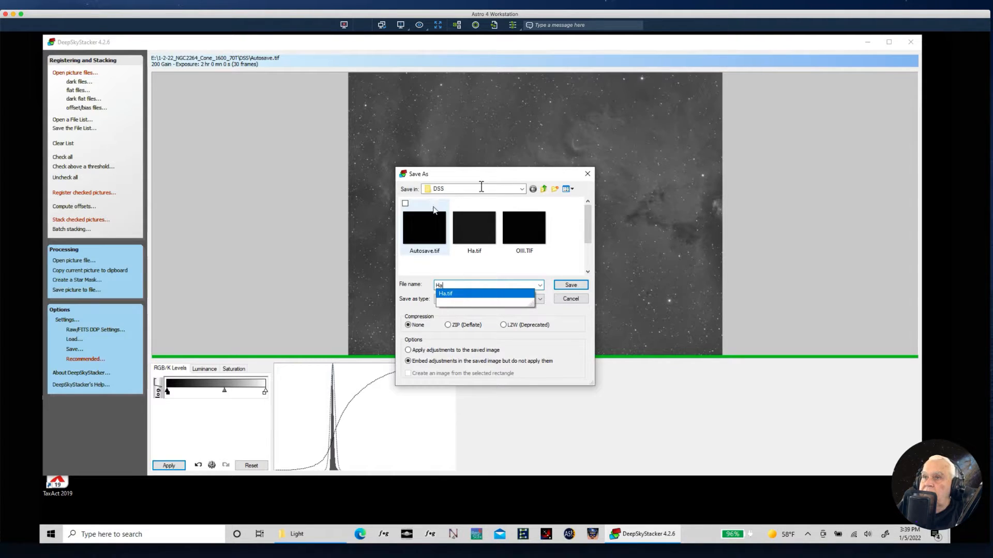
pyautogui.click(521, 187)
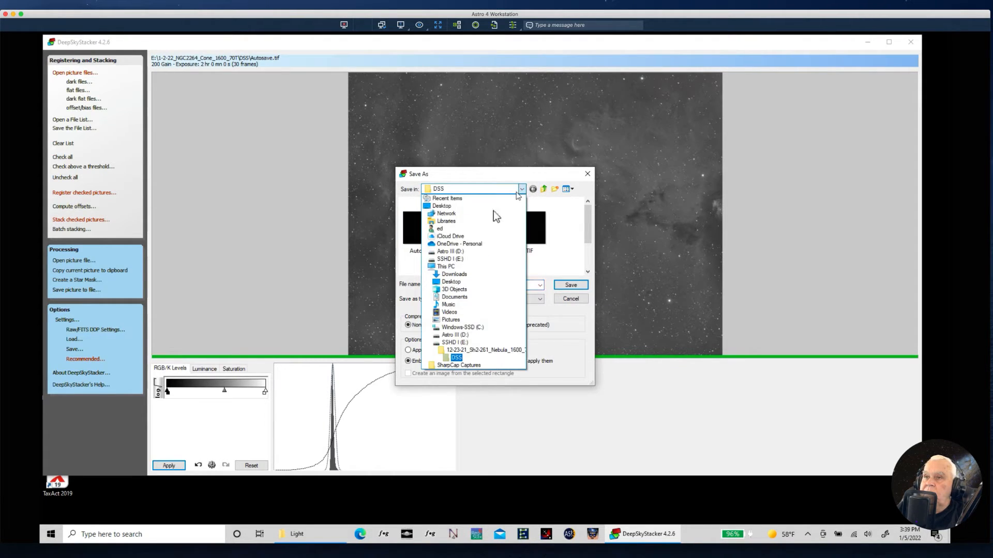
pyautogui.click(447, 263)
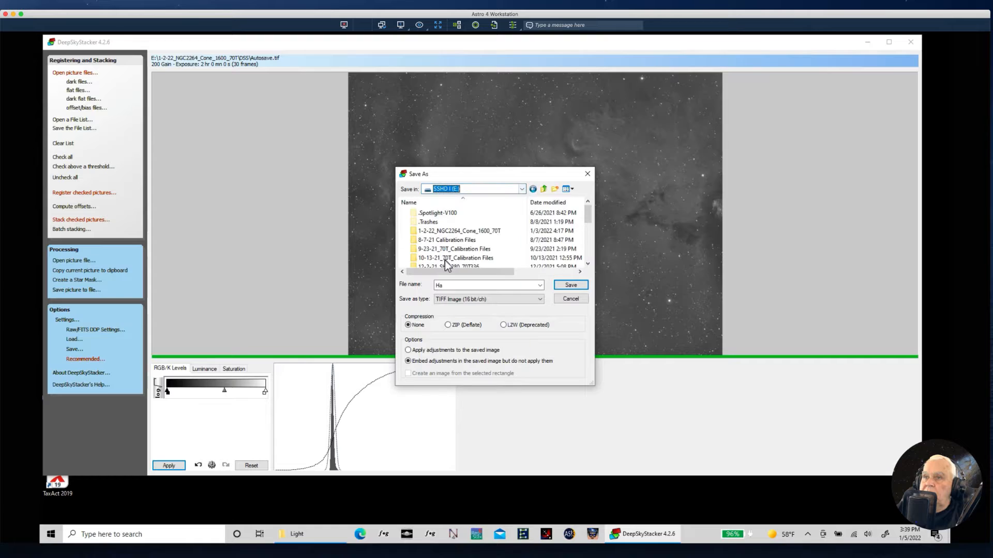
pyautogui.click(450, 232)
pyautogui.click(450, 232)
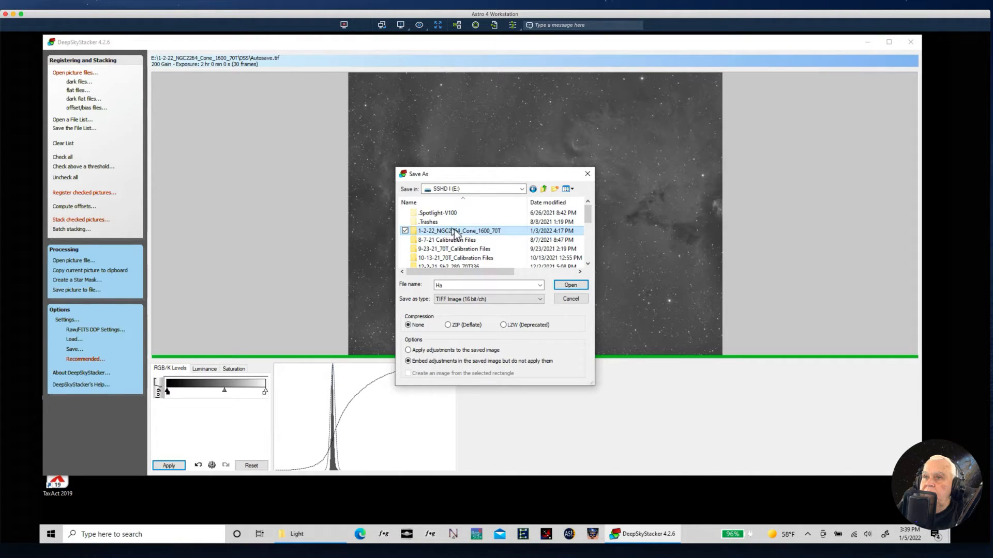
pyautogui.doubleClick(413, 231)
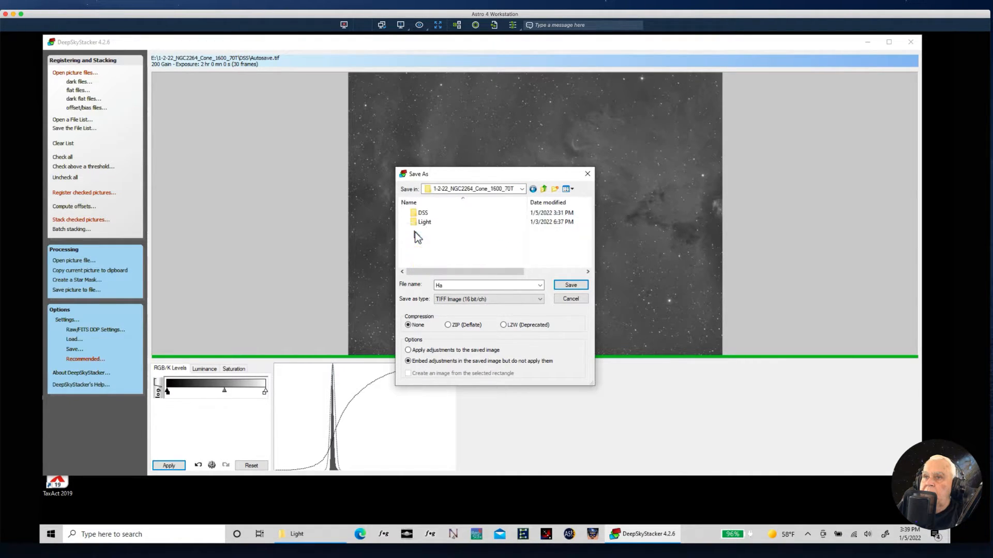
pyautogui.doubleClick(421, 212)
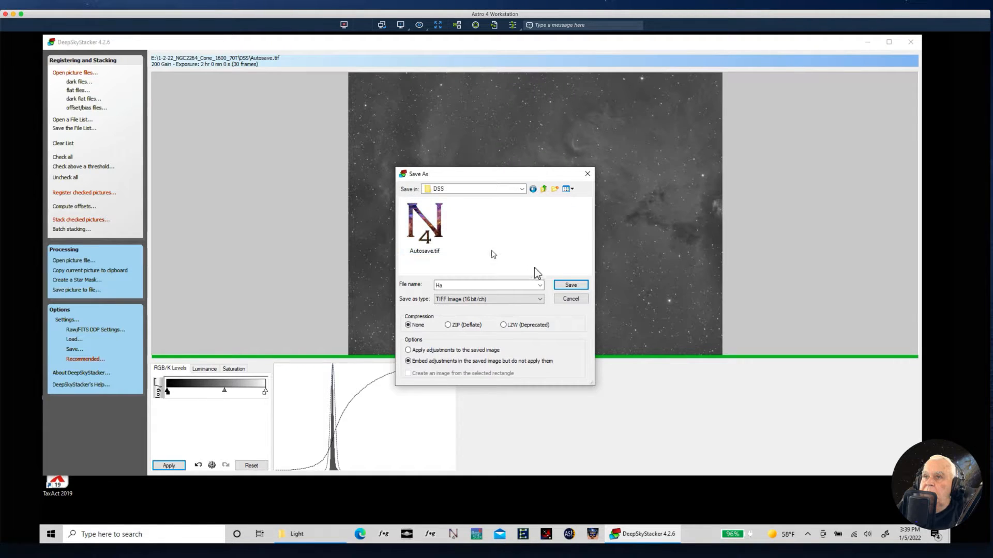
pyautogui.click(572, 287)
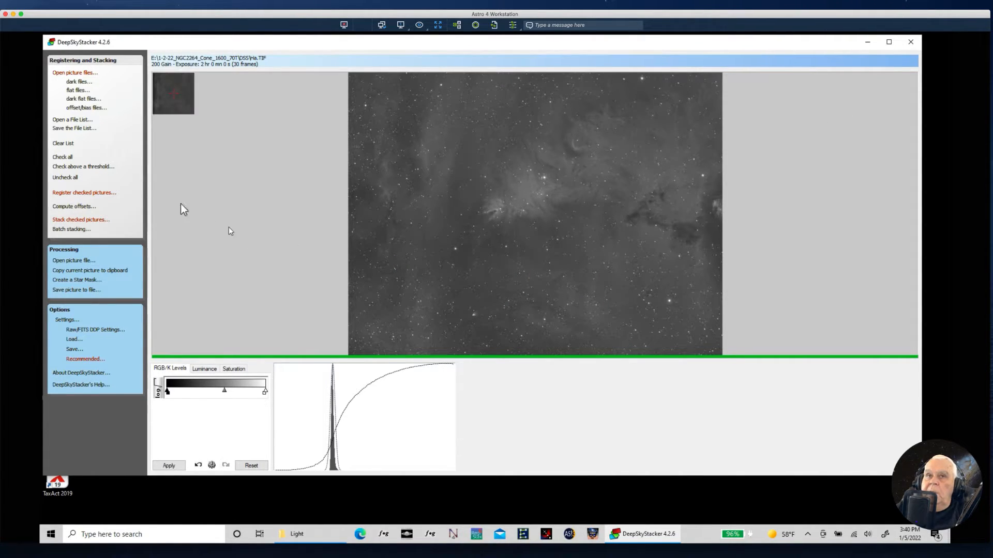
# Return to the frame list without clearing it and remove all the Ha light frames from the list.
pyautogui.click(64, 144)
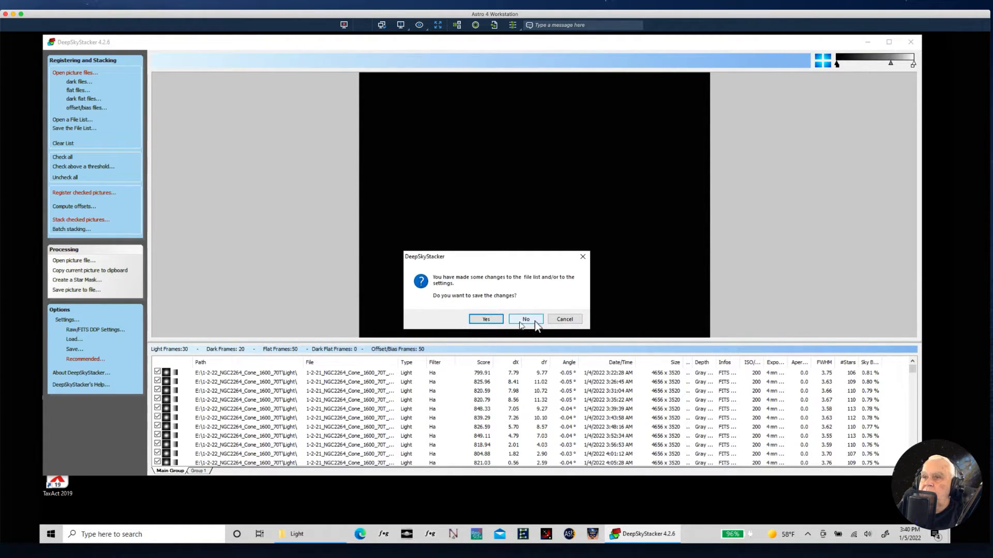
pyautogui.click(572, 320)
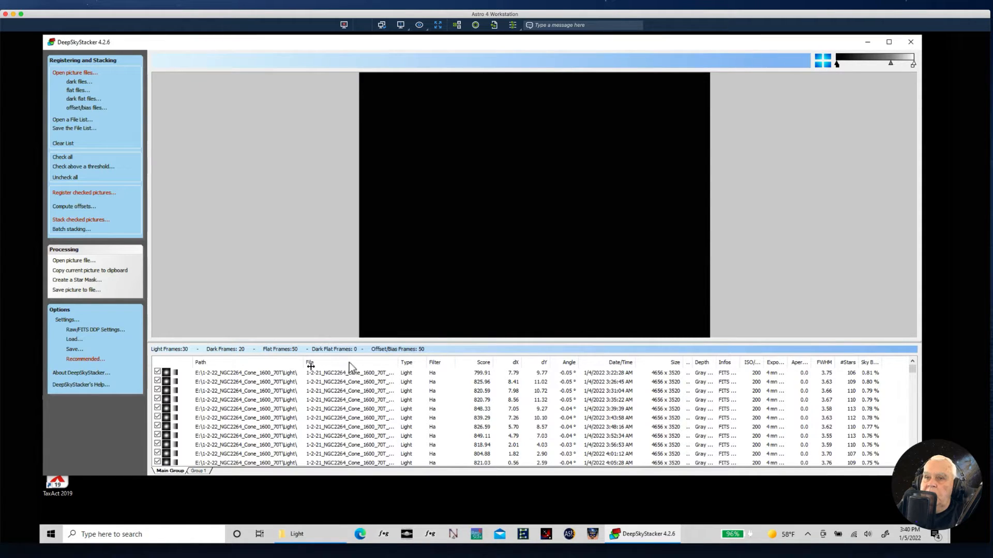
pyautogui.click(277, 373)
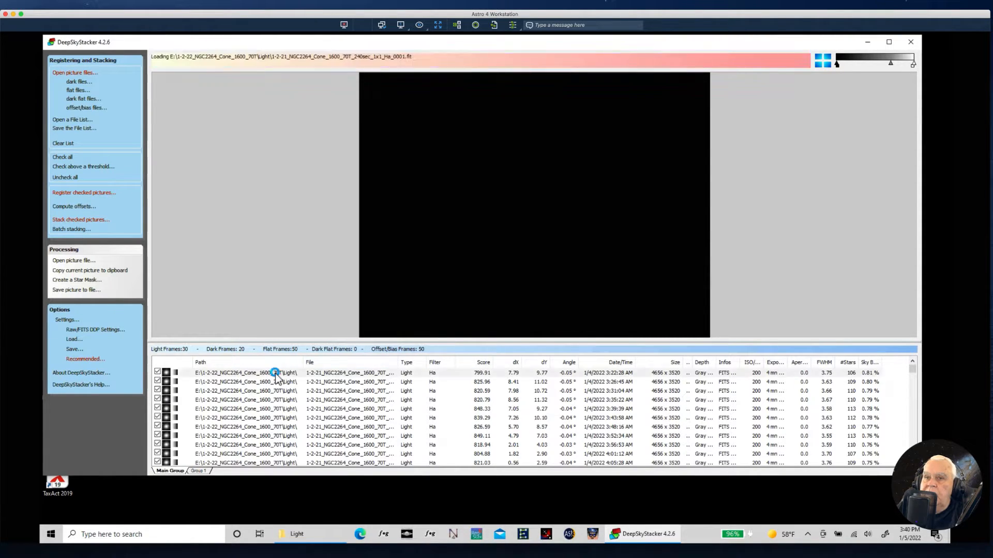
pyautogui.click(913, 370)
pyautogui.moveTo(912, 369); pyautogui.dragTo(912, 383)
pyautogui.scroll(9, 425, 399)
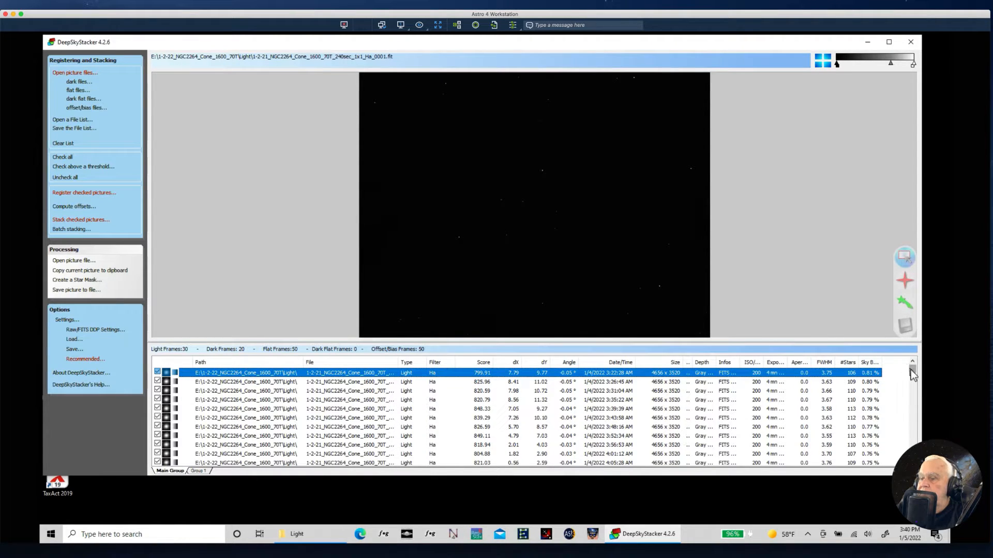
pyautogui.moveTo(914, 369)
pyautogui.mouseDown()
pyautogui.moveTo(909, 398)
pyautogui.moveTo(907, 385)
pyautogui.mouseUp()
pyautogui.keyDown('shift'); pyautogui.click(378, 391); pyautogui.keyUp('shift')
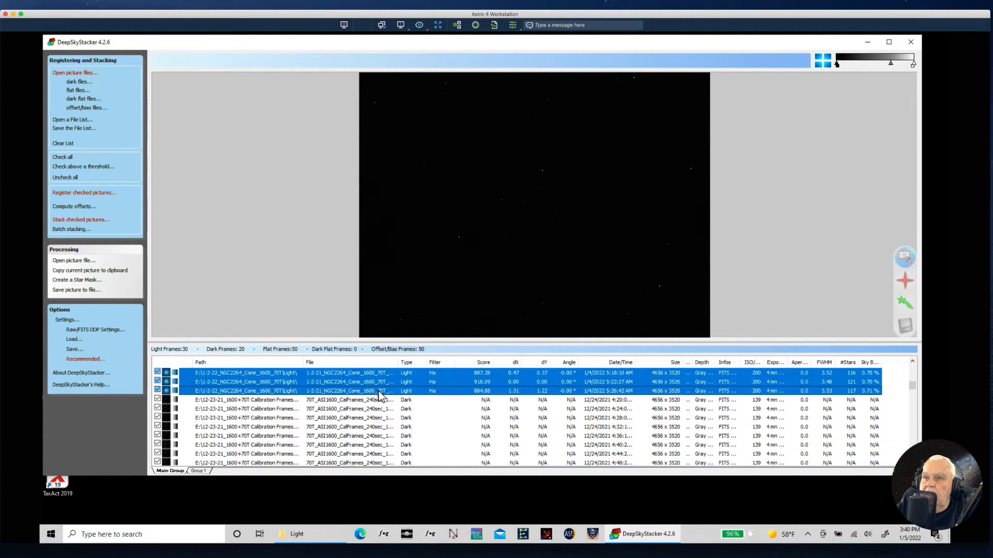
pyautogui.rightClick(370, 383)
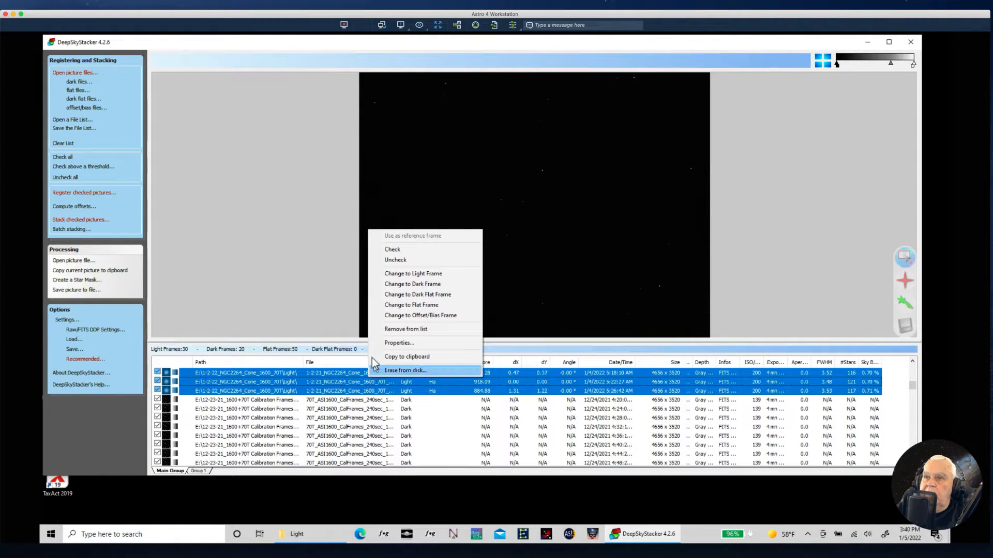
pyautogui.click(389, 329)
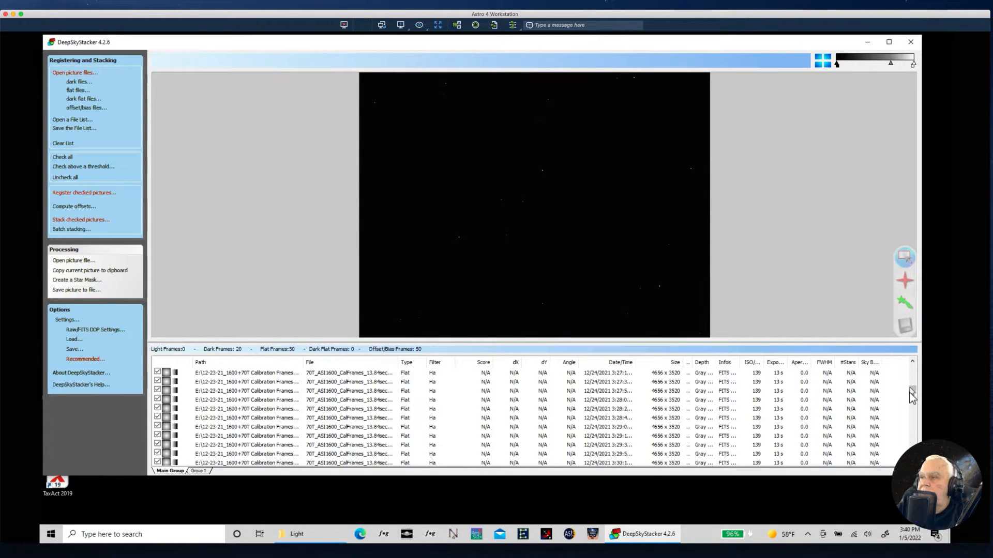
# Remove all the Ha flat frames from the list, keeping the dark and bias frames.
pyautogui.moveTo(913, 394); pyautogui.dragTo(916, 417)
pyautogui.click(406, 428)
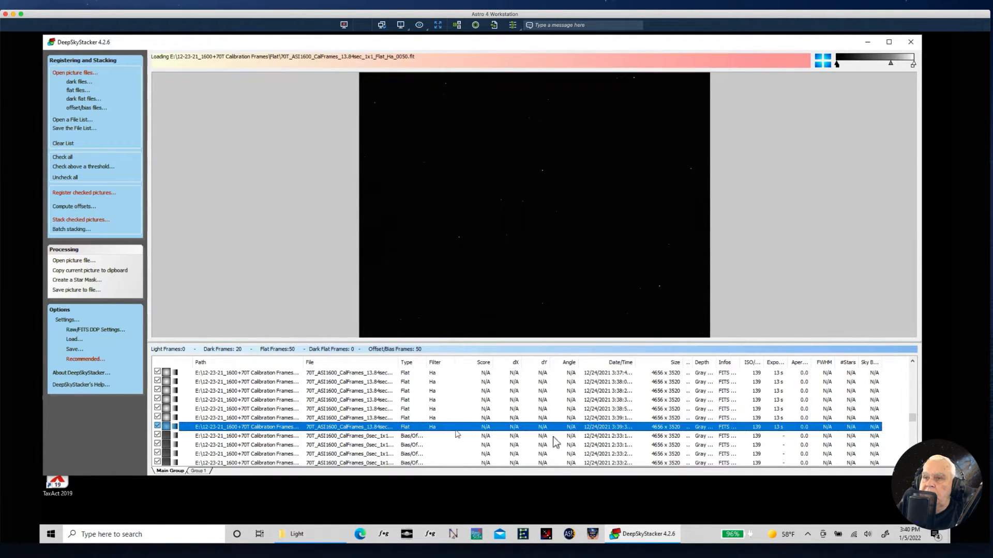
pyautogui.moveTo(913, 421); pyautogui.dragTo(913, 395)
pyautogui.moveTo(913, 396); pyautogui.dragTo(911, 385)
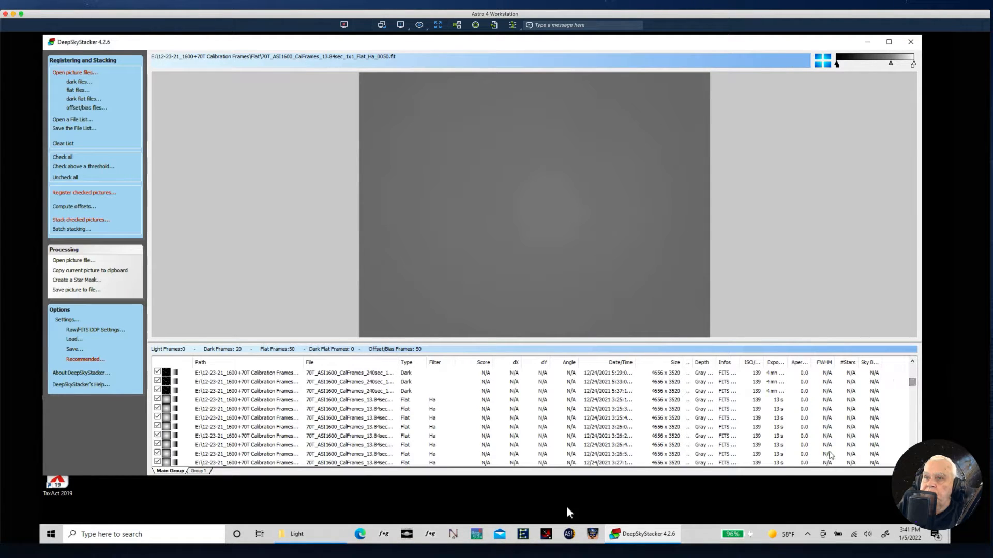
pyautogui.keyDown('shift'); pyautogui.click(414, 401); pyautogui.keyUp('shift')
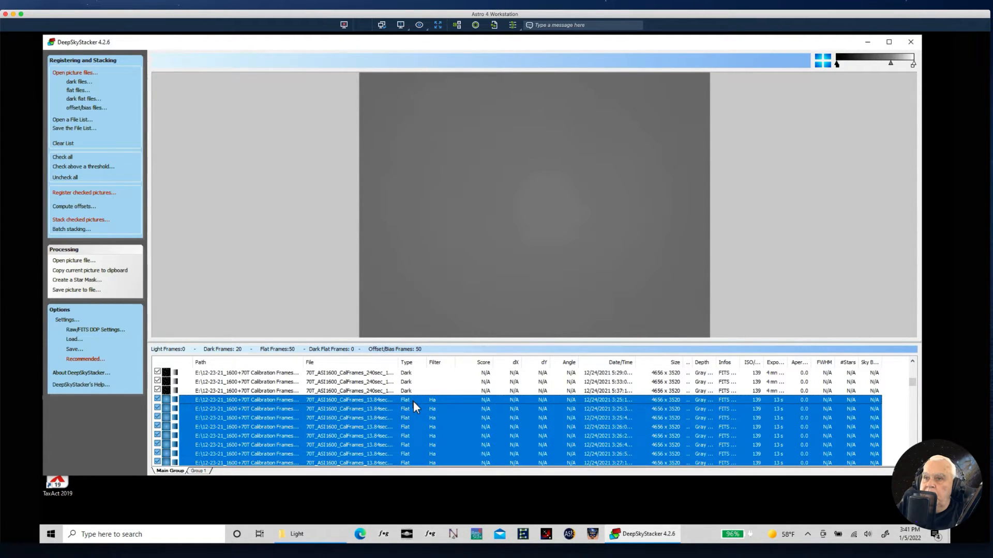
pyautogui.rightClick(383, 418)
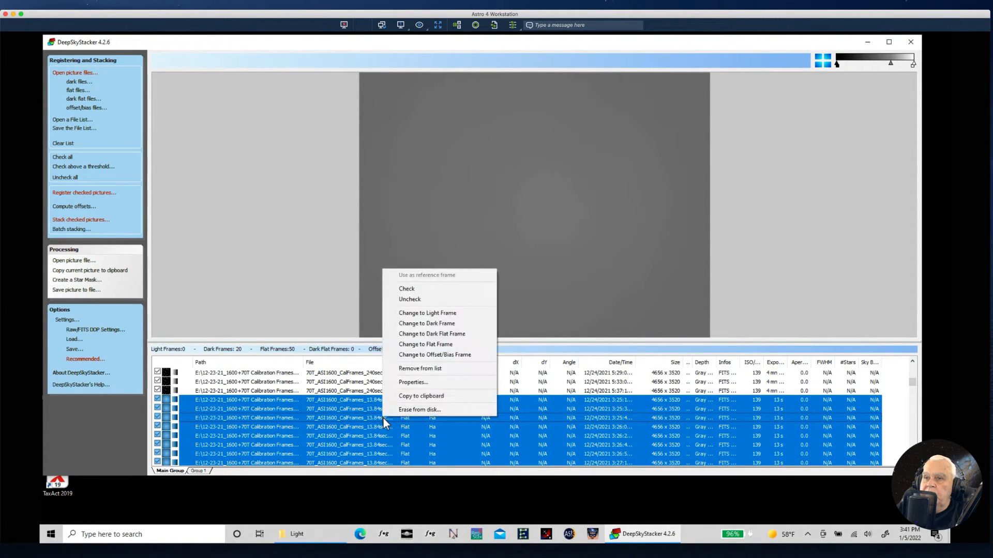
pyautogui.click(409, 369)
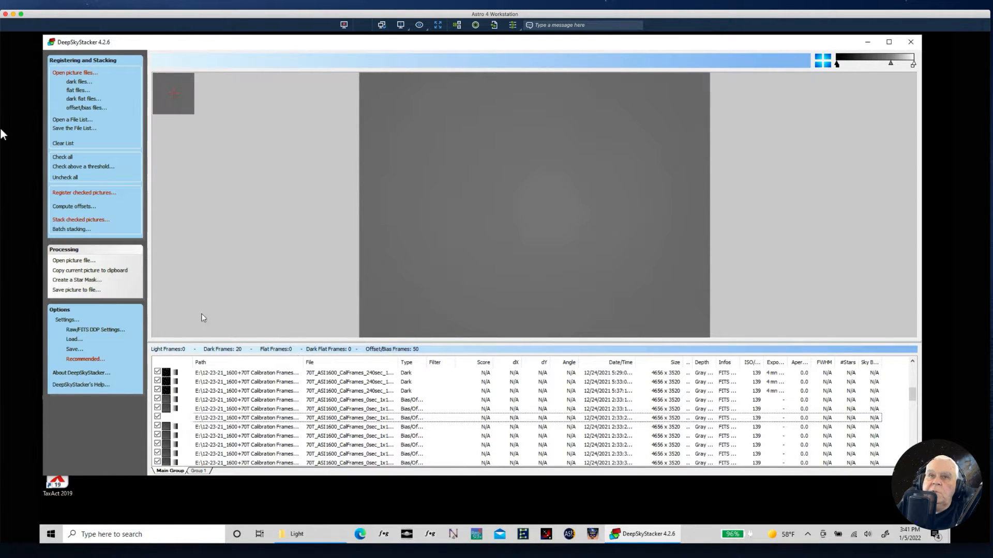
# Add the OIII light frames 0001 to 0030 from the 1-2-22_NGC2264_Cone_1600_70T Light folder and check all frames in the list.
pyautogui.click(67, 73)
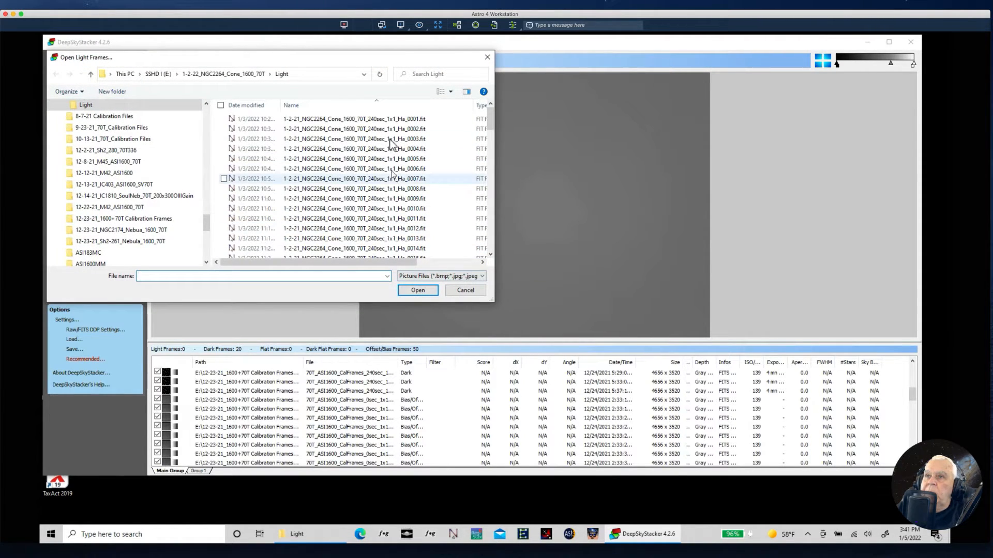
pyautogui.moveTo(489, 128); pyautogui.dragTo(500, 195)
pyautogui.click(406, 184)
pyautogui.click(406, 202)
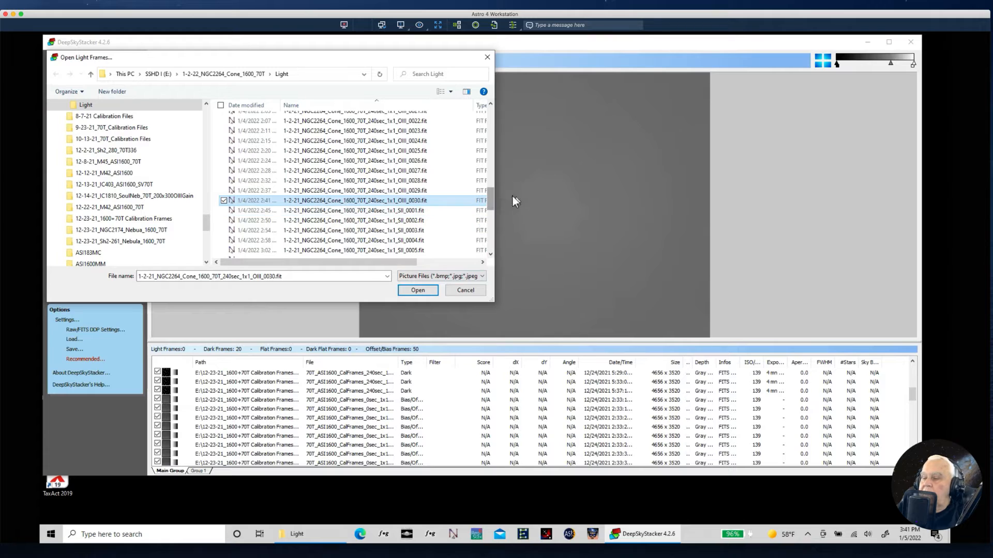
pyautogui.moveTo(490, 202); pyautogui.dragTo(490, 155)
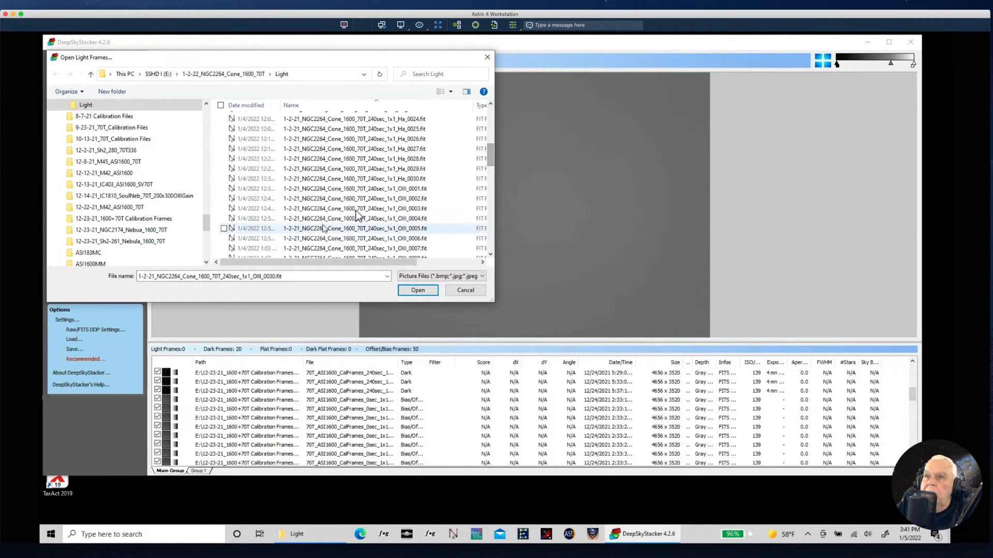
pyautogui.keyDown('shift'); pyautogui.click(398, 190); pyautogui.keyUp('shift')
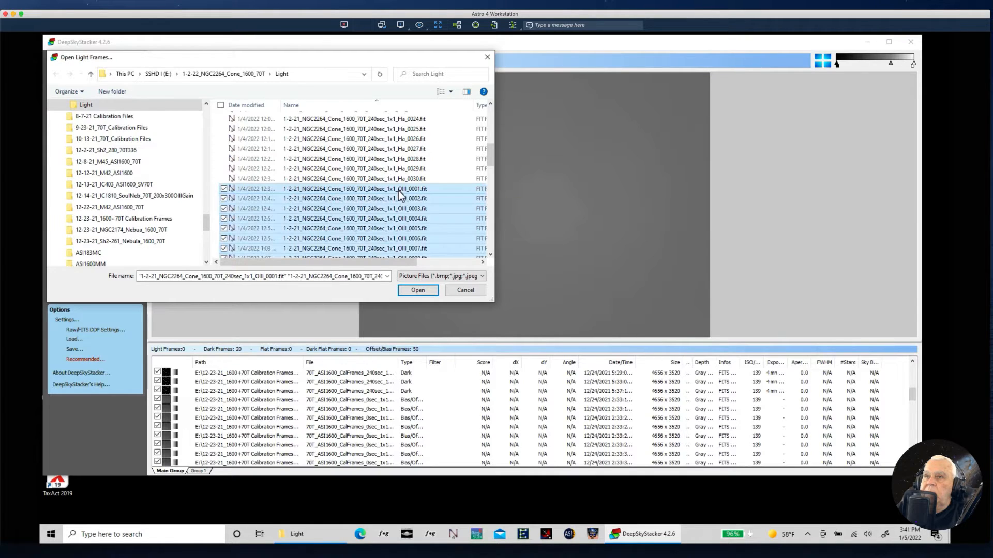
pyautogui.click(417, 290)
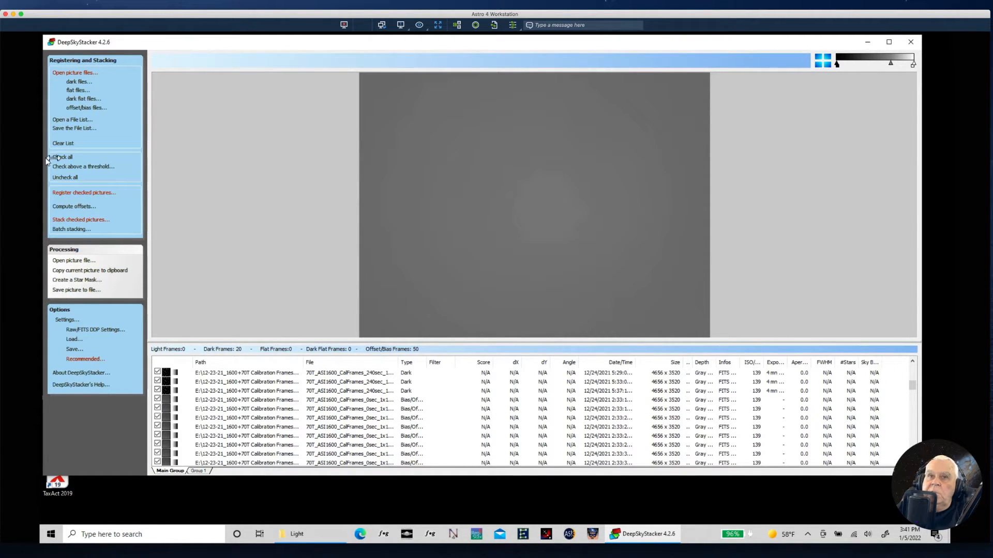
pyautogui.click(62, 158)
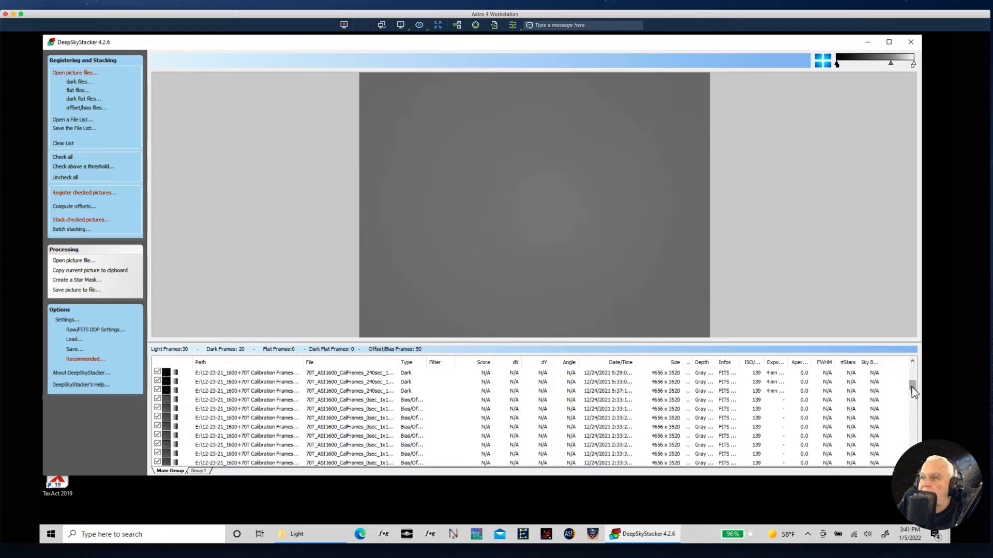
pyautogui.click(917, 434)
pyautogui.moveTo(918, 433); pyautogui.dragTo(920, 455)
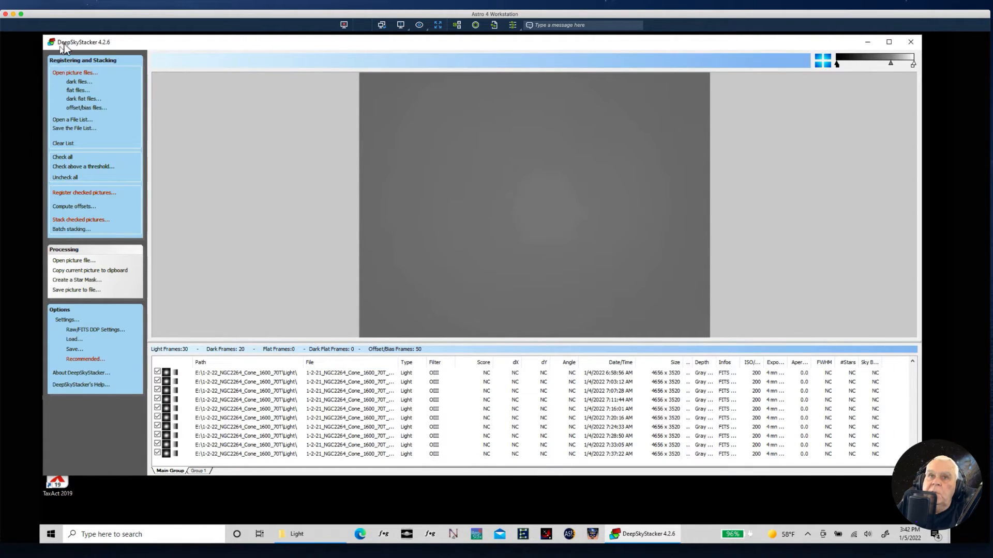
# Try to add the 240-second darks from the Dark folder of 12-23-21_1600+70T Calibration Frames as dark flat frames.
pyautogui.click(78, 99)
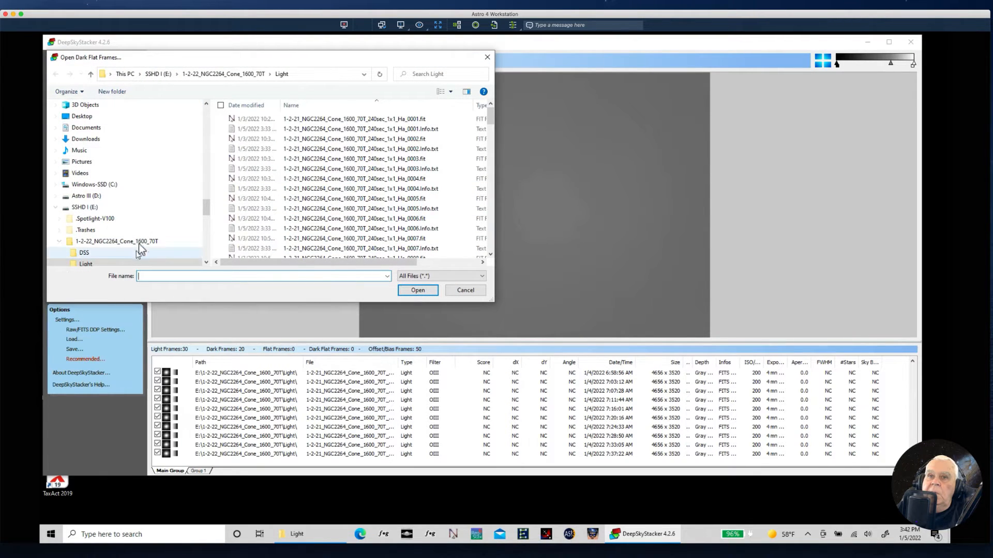
pyautogui.click(208, 208)
pyautogui.moveTo(208, 207); pyautogui.dragTo(213, 251)
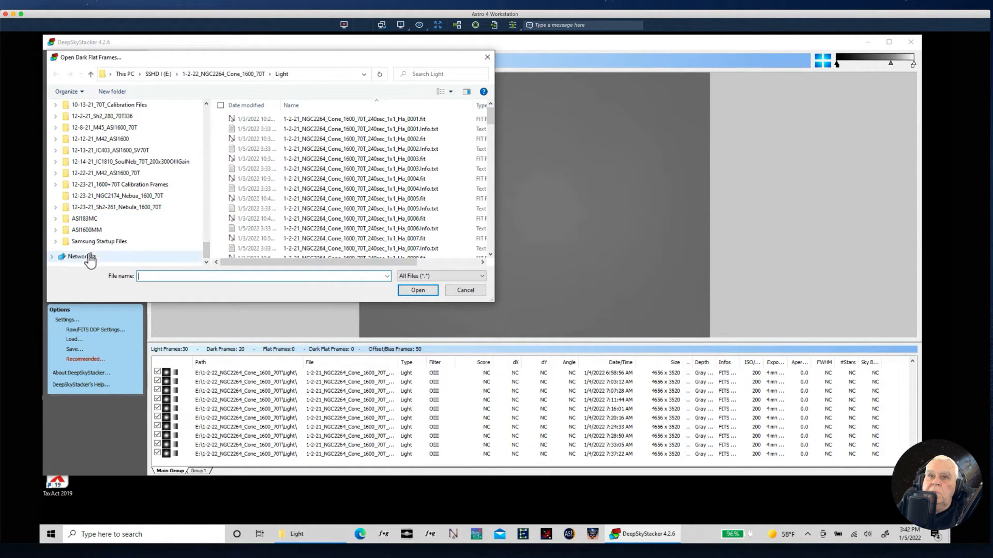
pyautogui.click(107, 187)
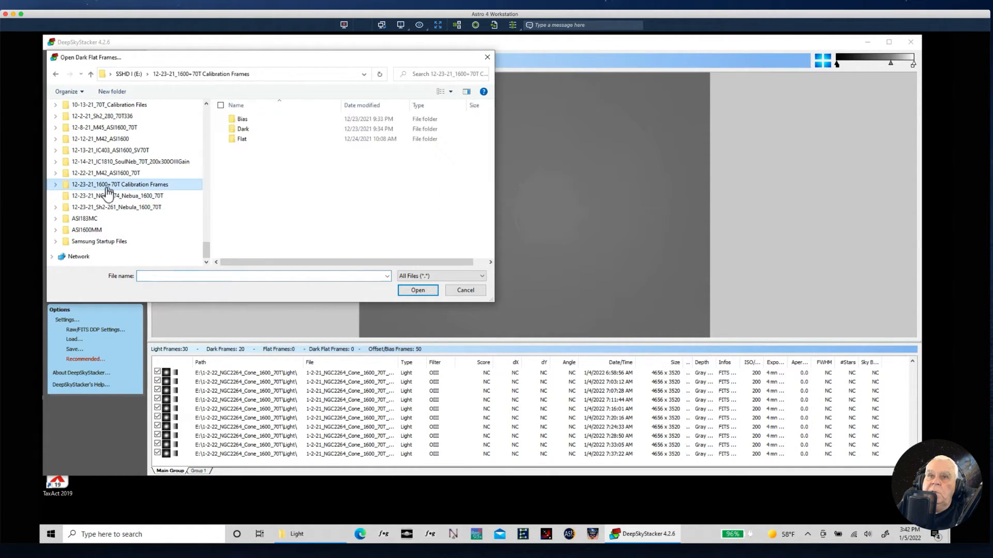
pyautogui.doubleClick(231, 130)
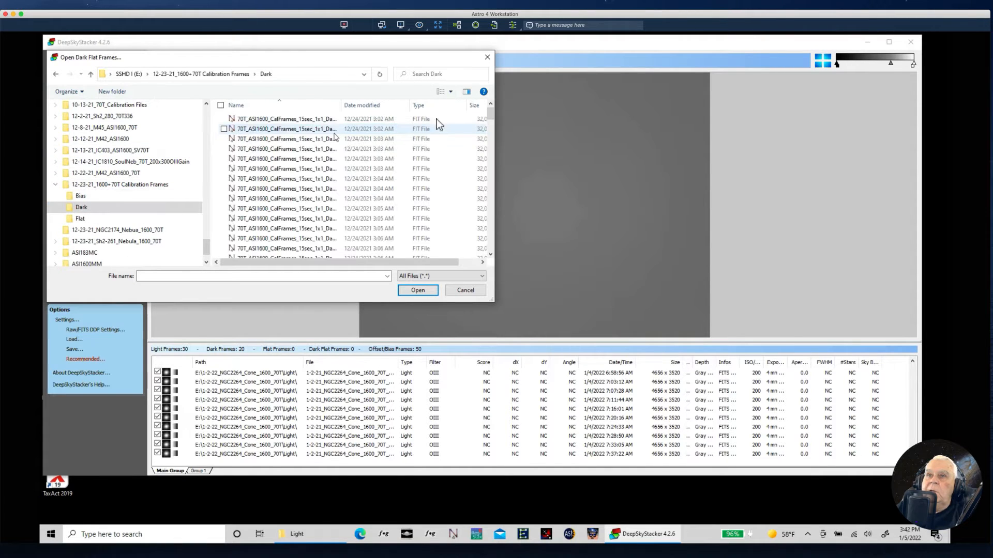
pyautogui.moveTo(489, 111); pyautogui.dragTo(489, 228)
pyautogui.click(305, 222)
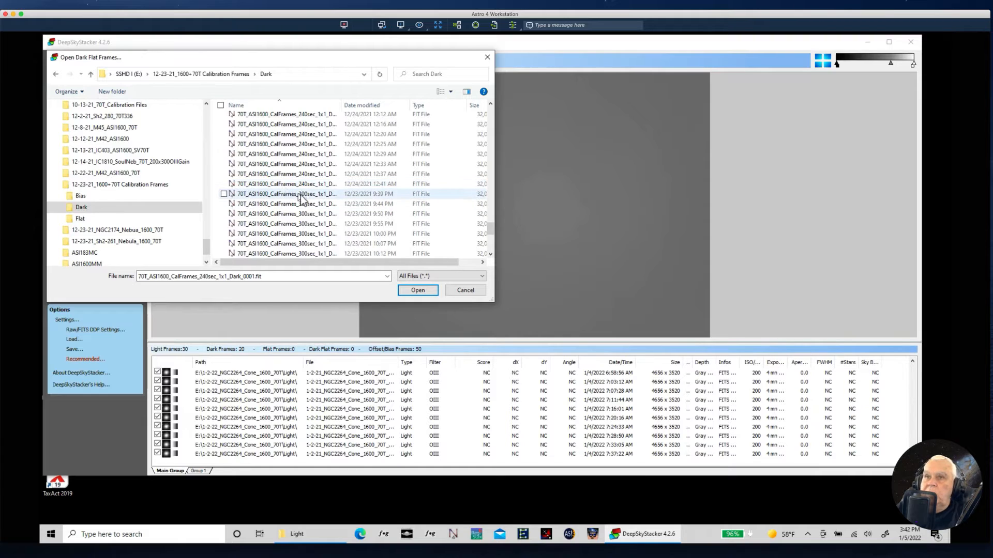
pyautogui.keyDown('shift'); pyautogui.click(304, 185); pyautogui.keyUp('shift')
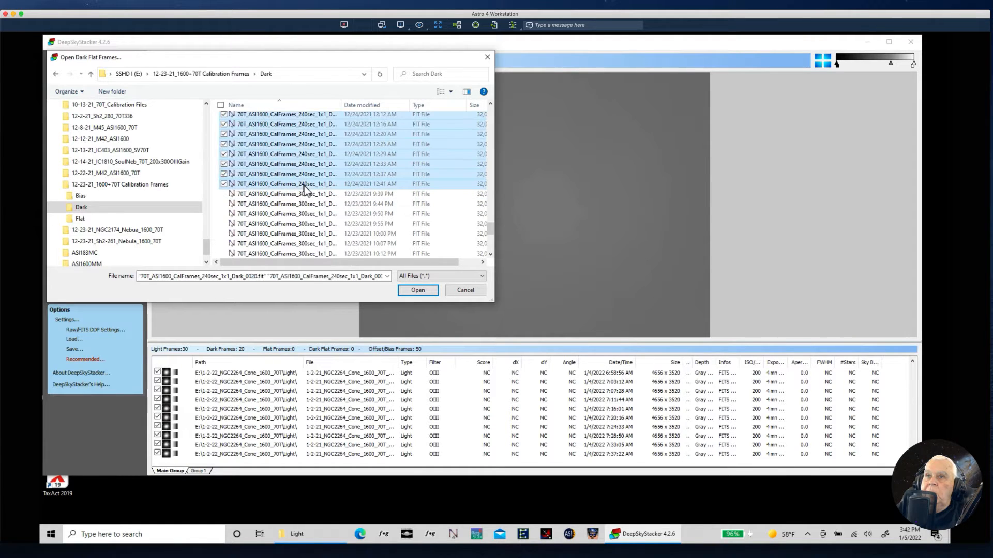
pyautogui.click(417, 289)
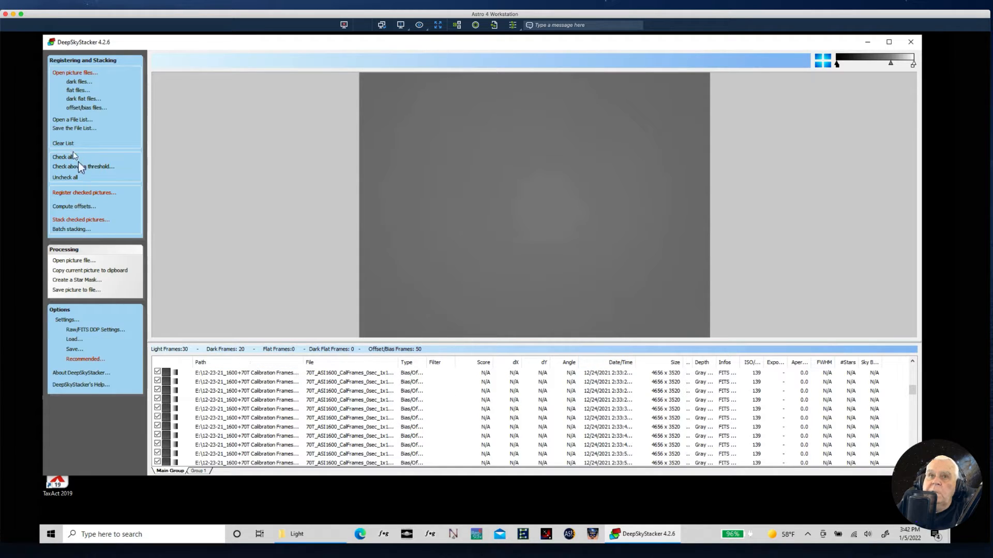
# Add the 11.21-second OIII flat frames 0001 to 0050 from the Flat folder of 12-23-21_1600+70T Calibration Frames.
pyautogui.click(76, 91)
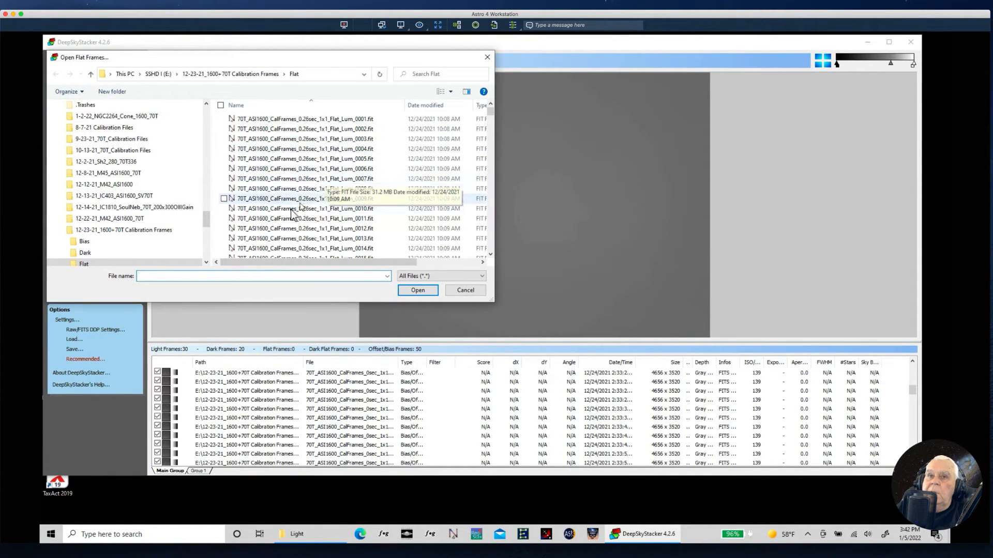
pyautogui.moveTo(489, 110); pyautogui.dragTo(499, 189)
pyautogui.click(346, 145)
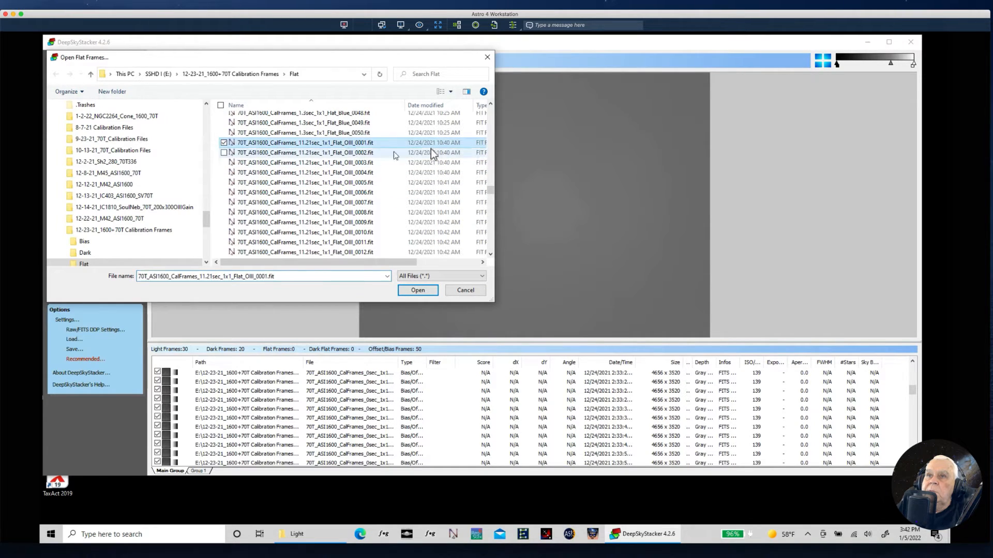
pyautogui.moveTo(490, 196); pyautogui.dragTo(491, 207)
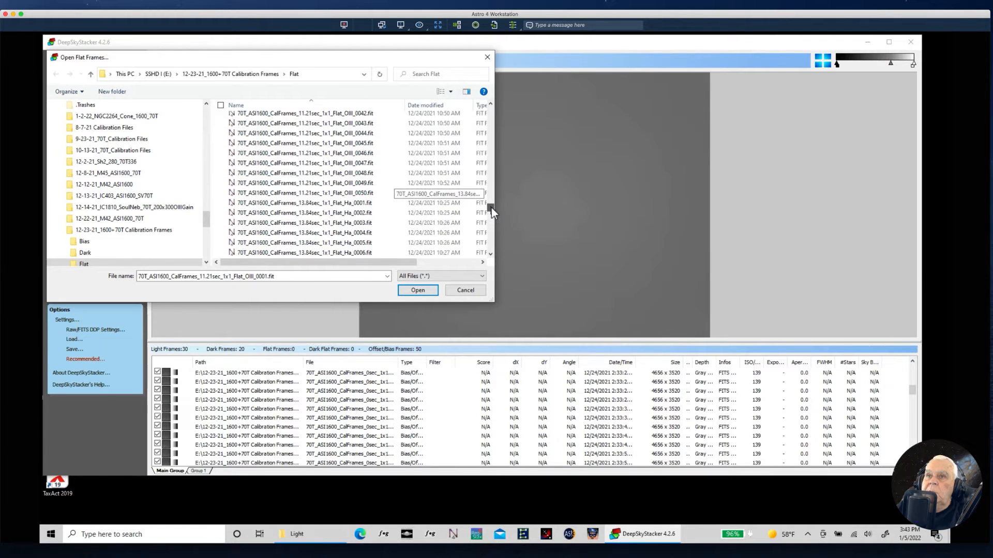
pyautogui.keyDown('shift'); pyautogui.click(335, 194); pyautogui.keyUp('shift')
pyautogui.click(430, 292)
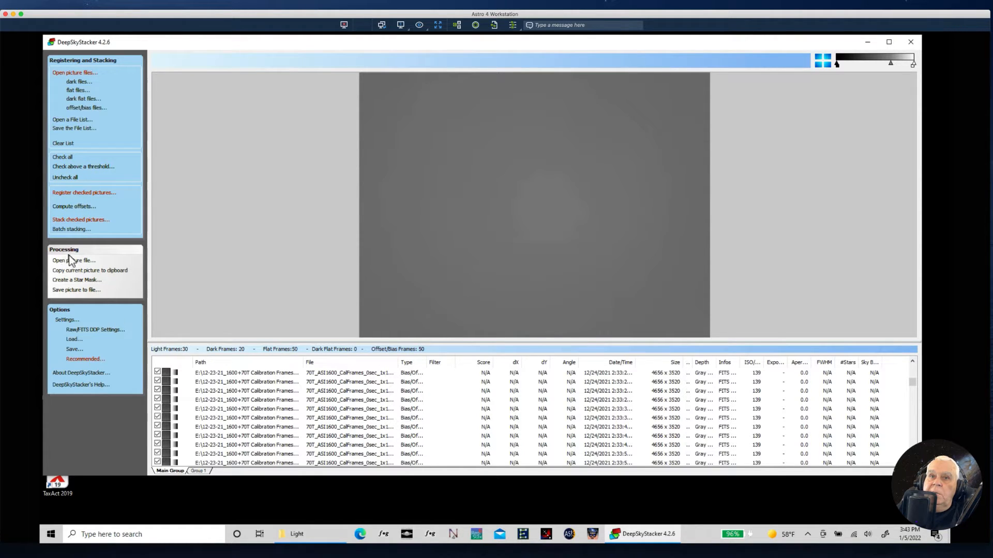
# Raise the star detection threshold for registering the checked pictures in stages to 96%, computing the number of detected stars at each setting.
pyautogui.click(74, 193)
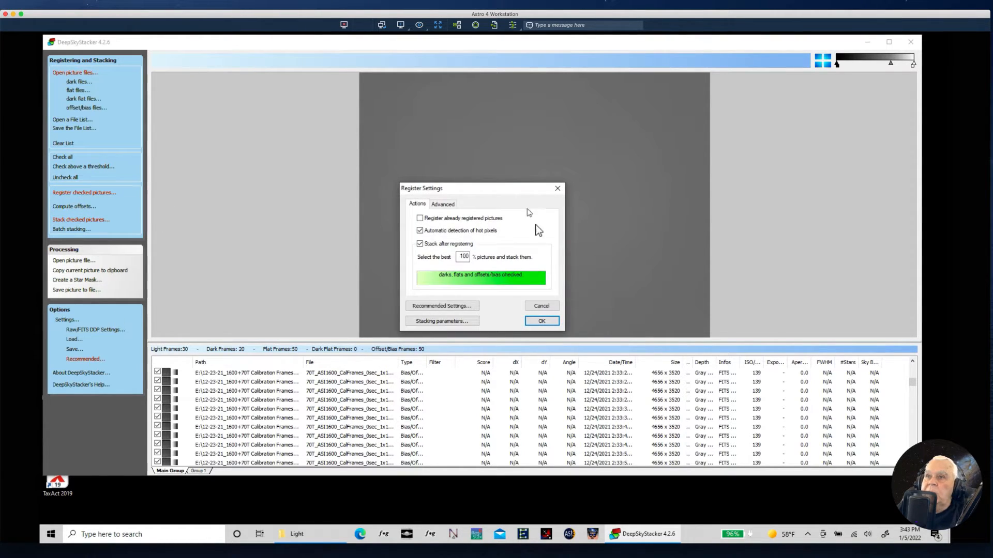
pyautogui.click(443, 205)
pyautogui.click(475, 253)
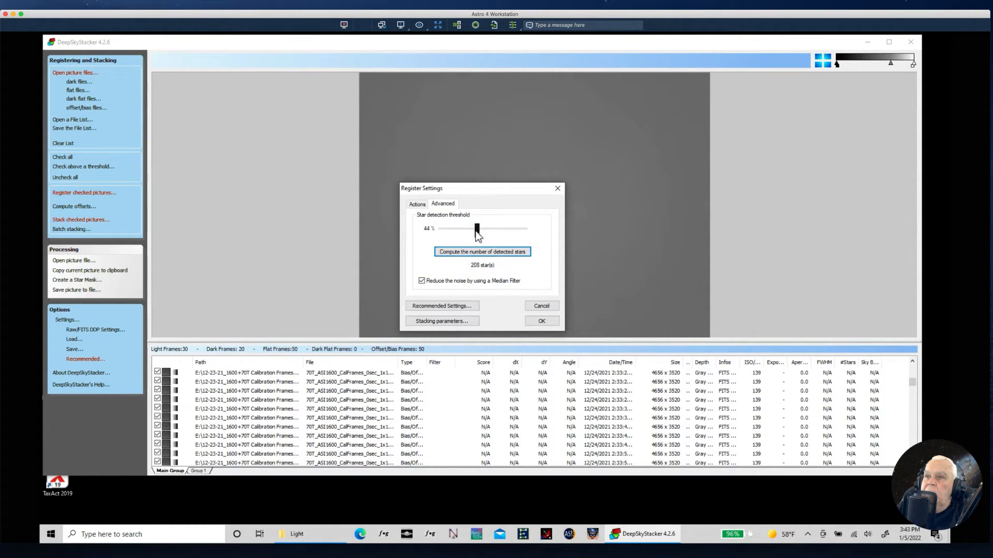
pyautogui.moveTo(477, 230); pyautogui.dragTo(492, 229)
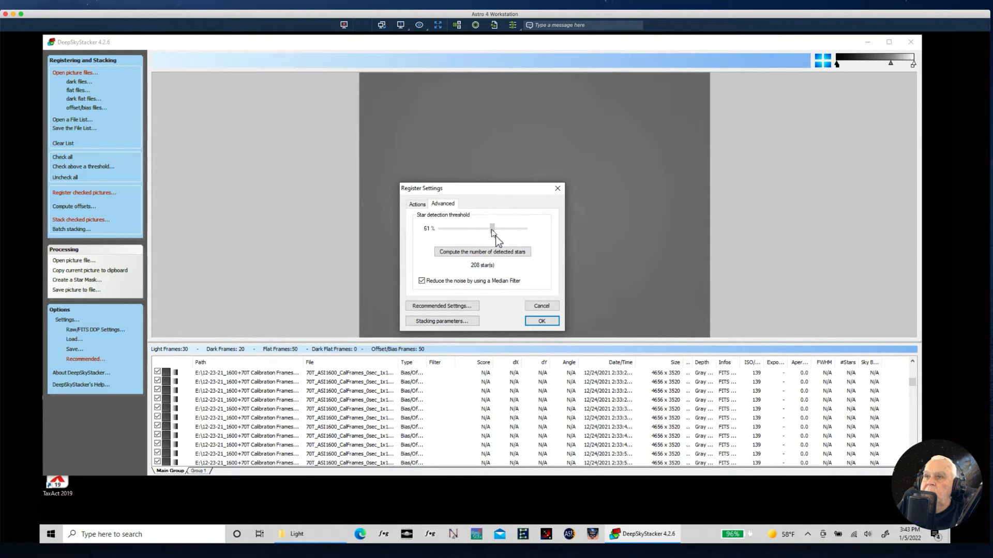
pyautogui.click(478, 254)
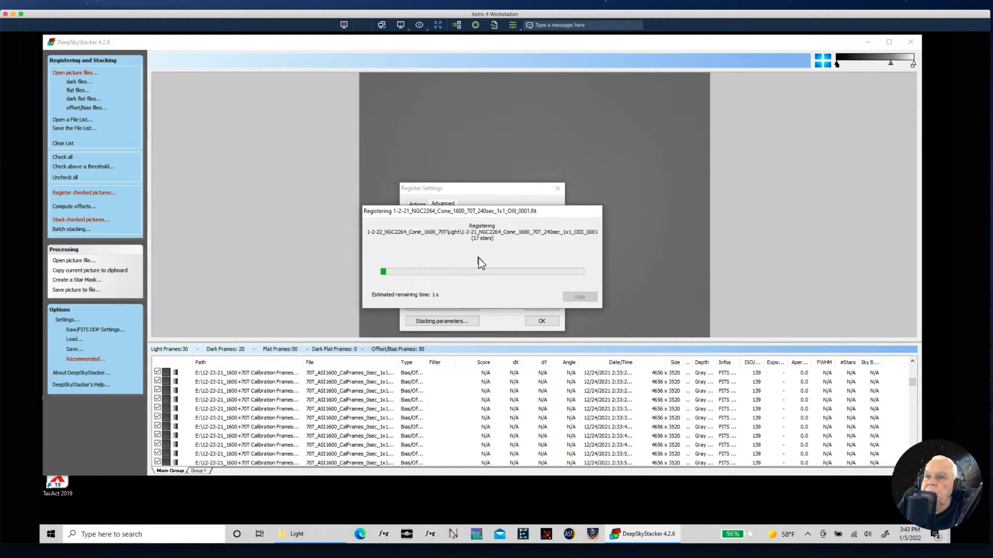
pyautogui.click(491, 228)
pyautogui.moveTo(492, 228); pyautogui.dragTo(504, 230)
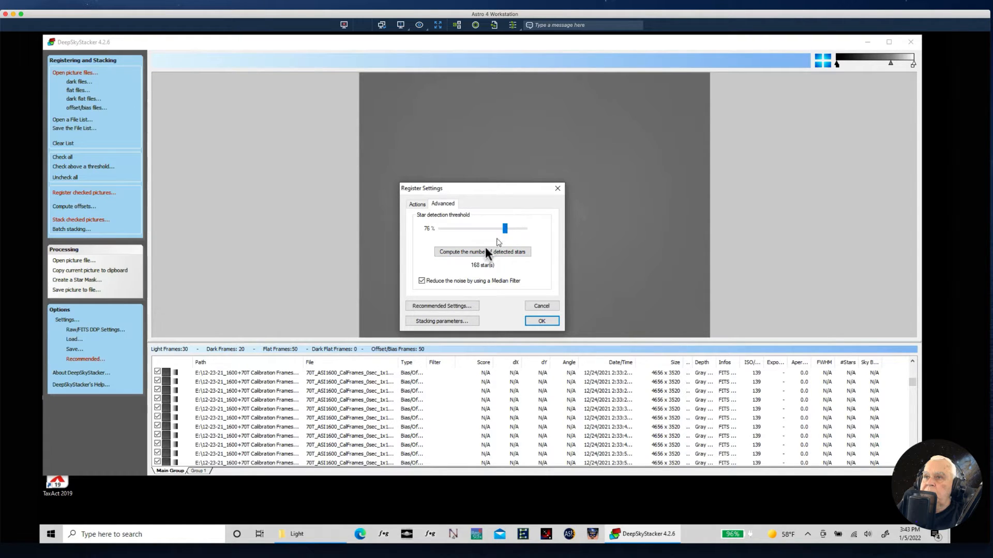
pyautogui.click(484, 251)
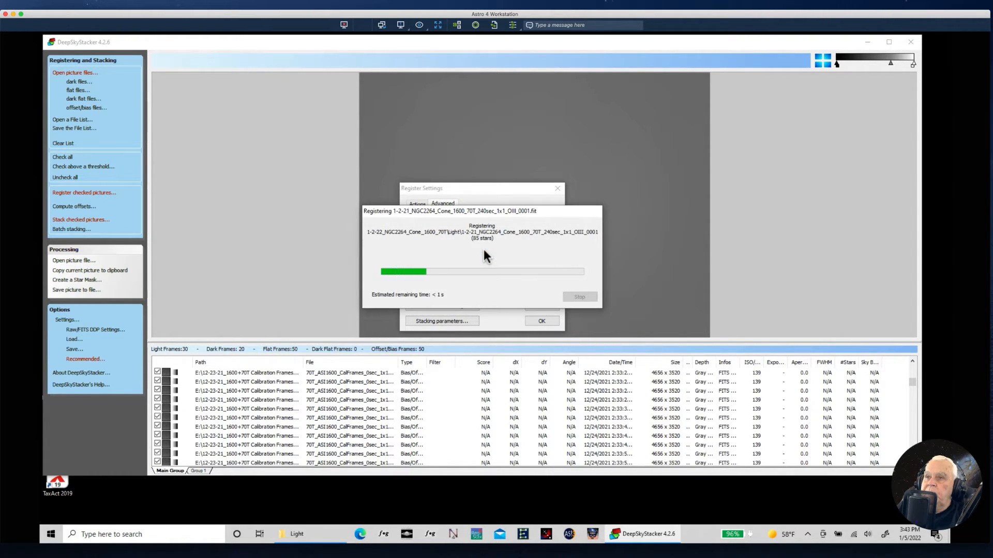
pyautogui.moveTo(505, 229); pyautogui.dragTo(514, 230)
pyautogui.click(483, 253)
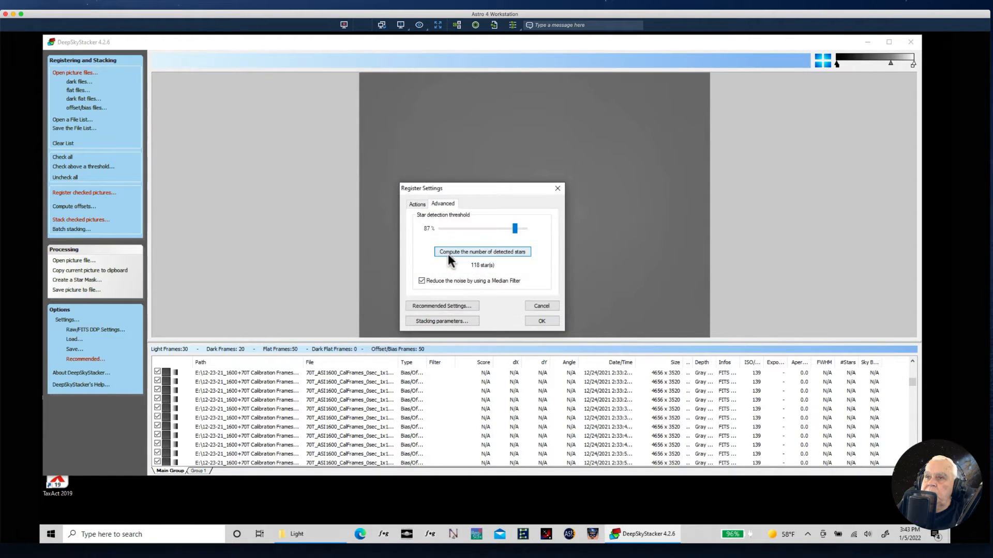
pyautogui.moveTo(514, 230); pyautogui.dragTo(520, 235)
pyautogui.click(483, 252)
pyautogui.click(487, 251)
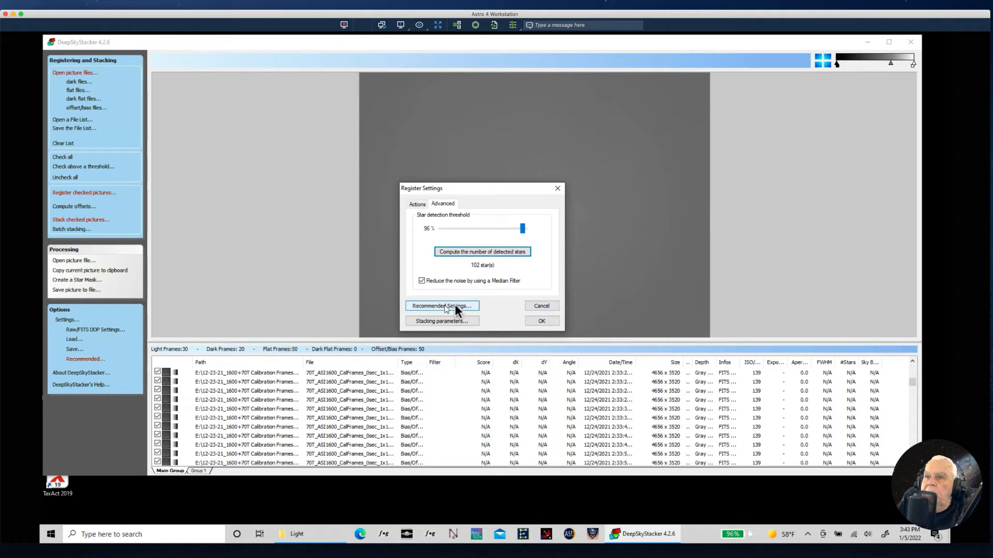
# Review the recommended settings and the stacking parameters, covering result, light, dark, flat, bias, alignment, intermediate files, cosmetic and output options.
pyautogui.click(430, 305)
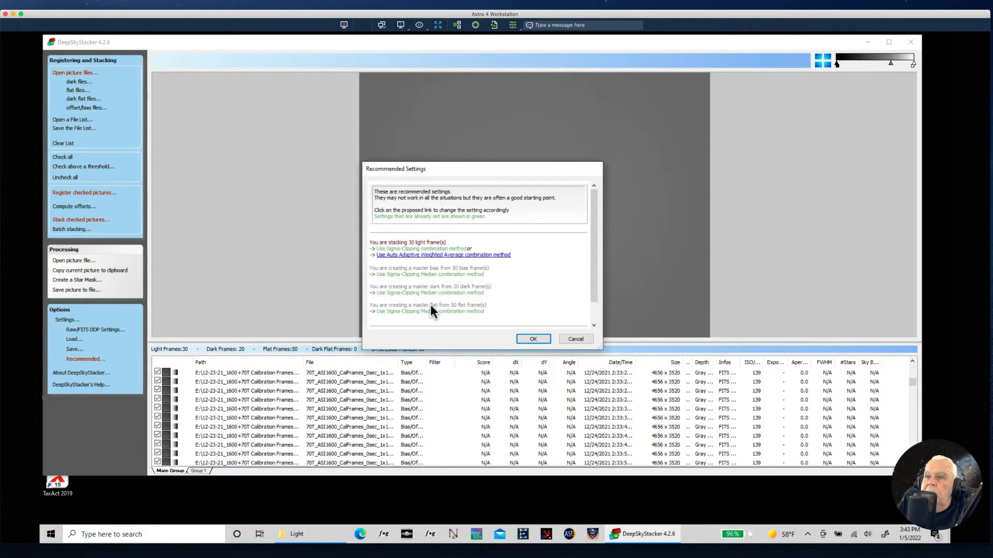
pyautogui.click(531, 341)
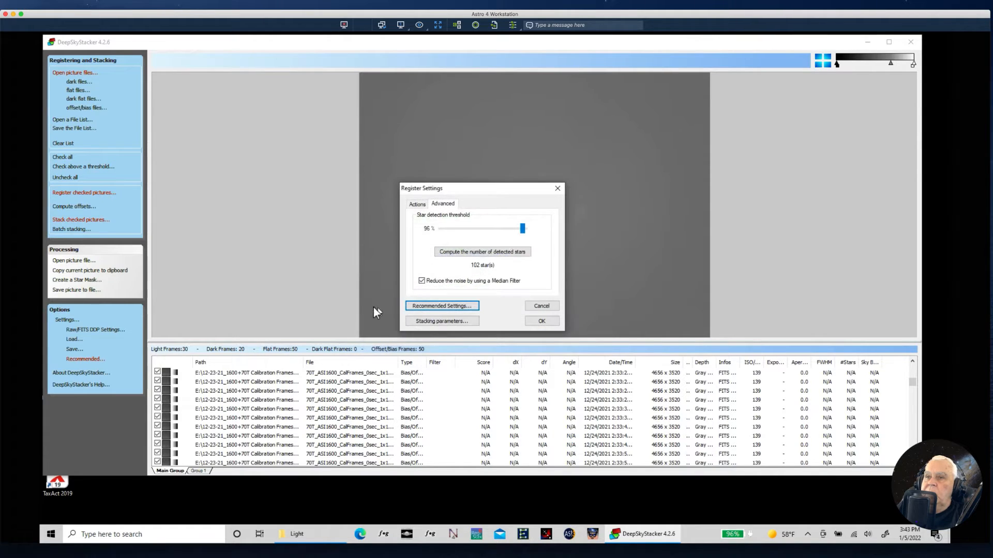
pyautogui.click(431, 323)
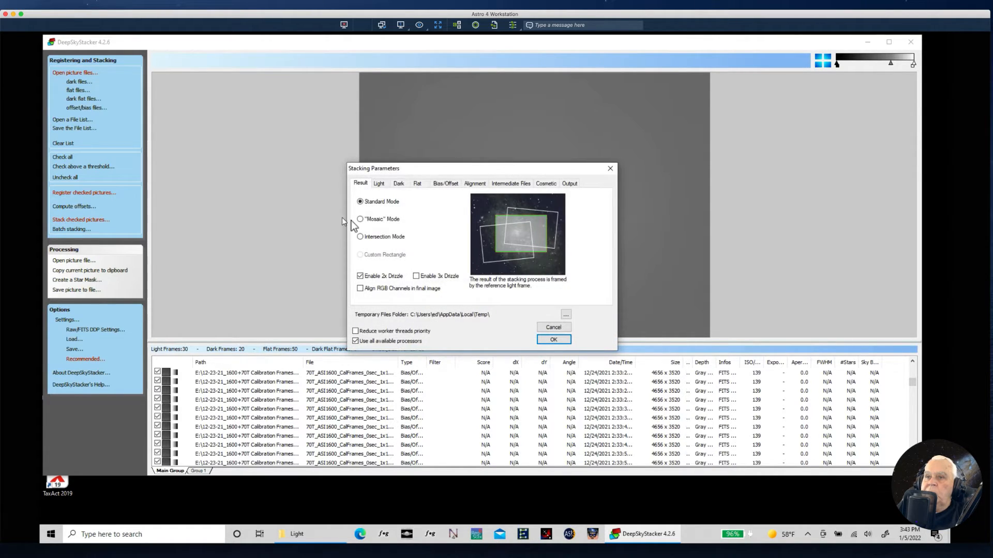
pyautogui.click(380, 185)
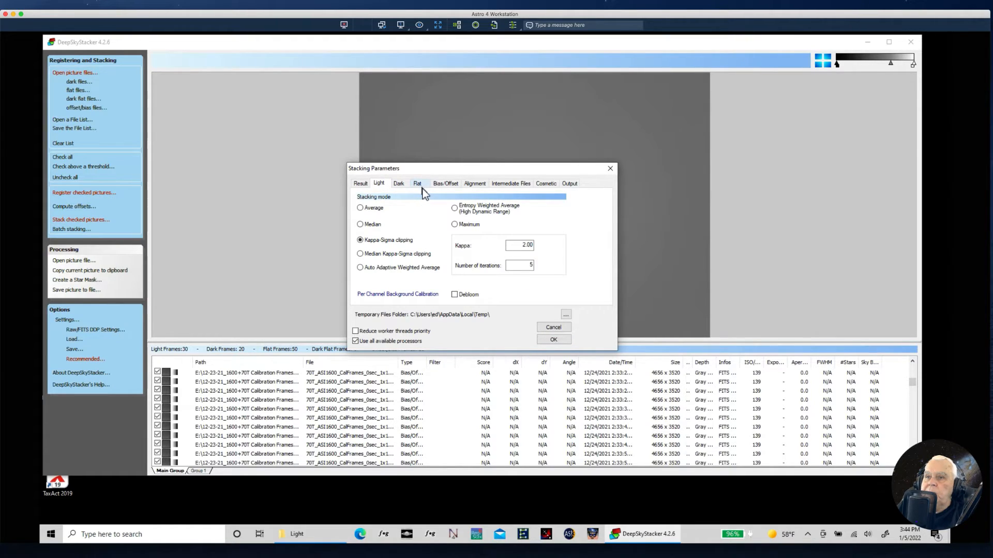
pyautogui.click(359, 185)
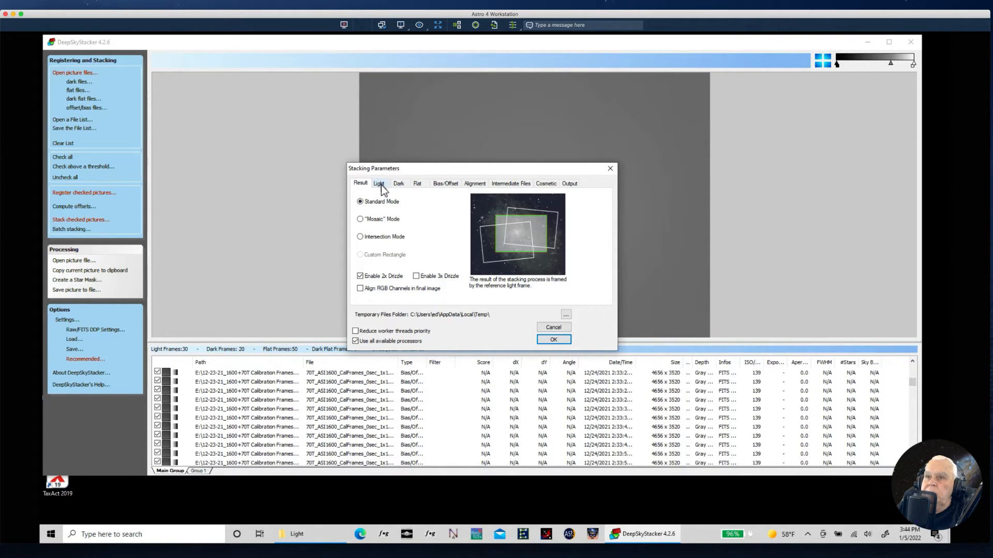
pyautogui.click(382, 186)
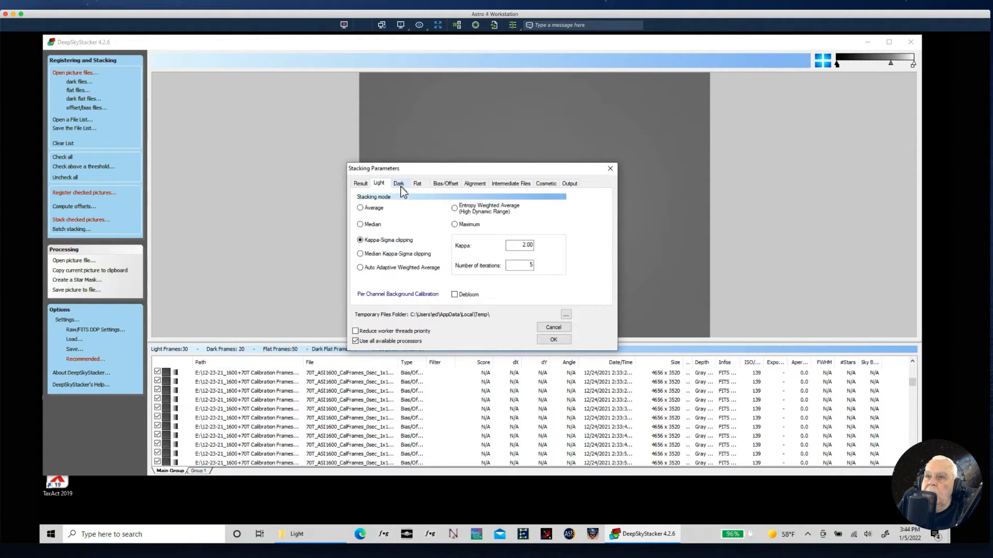
pyautogui.click(400, 185)
pyautogui.click(417, 186)
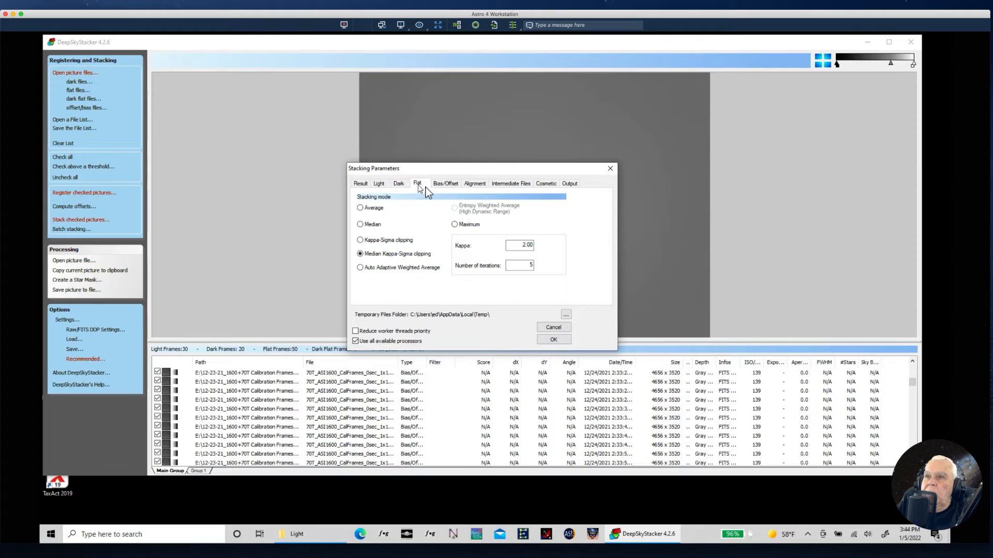
pyautogui.click(442, 184)
pyautogui.click(476, 186)
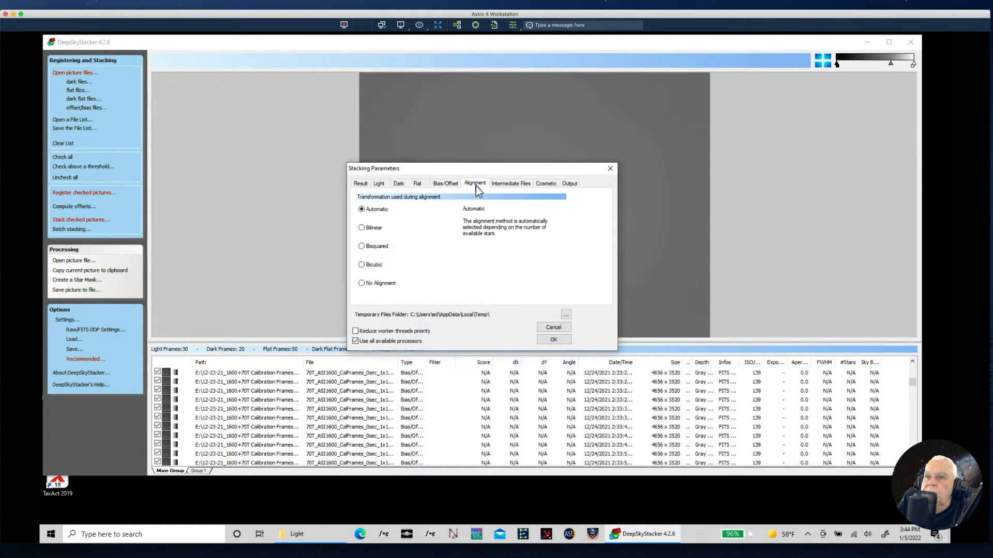
pyautogui.click(510, 184)
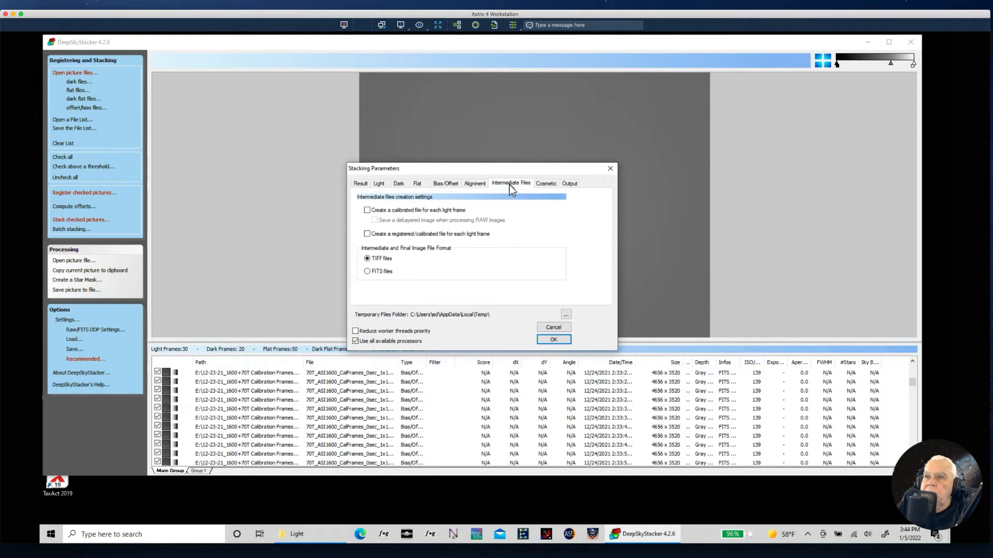
pyautogui.click(541, 184)
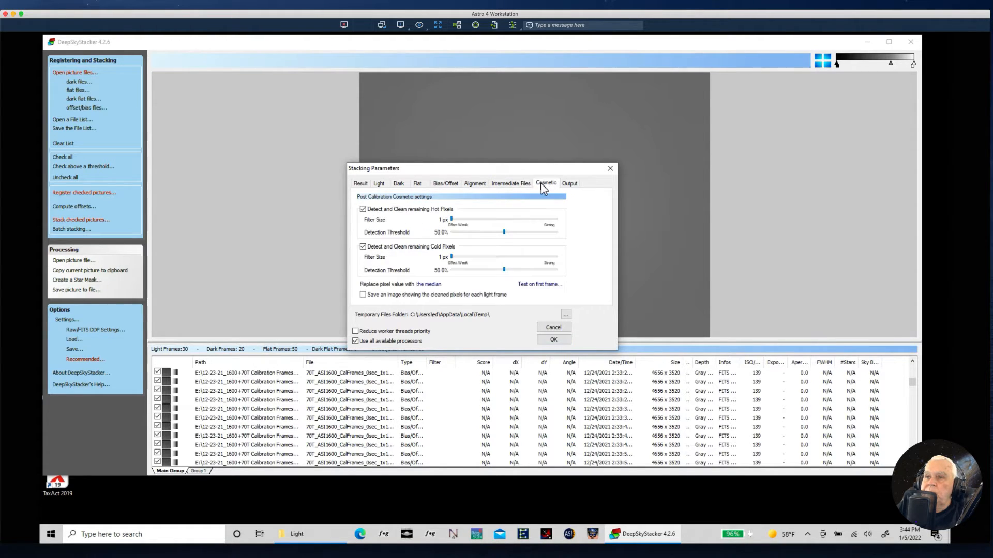
pyautogui.click(569, 184)
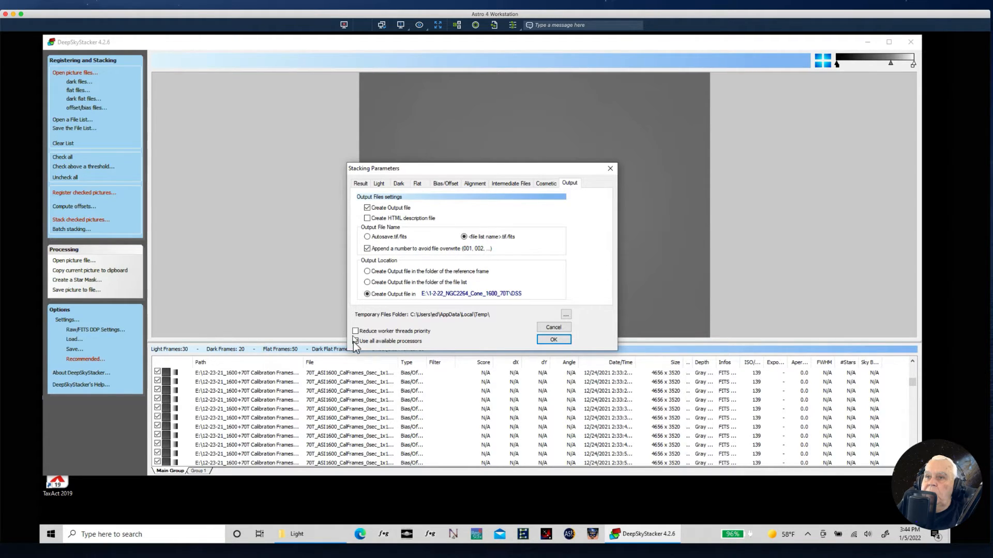
# Accept the stacking parameters and register settings, and run the registering and stacking of the OIII frames.
pyautogui.click(553, 339)
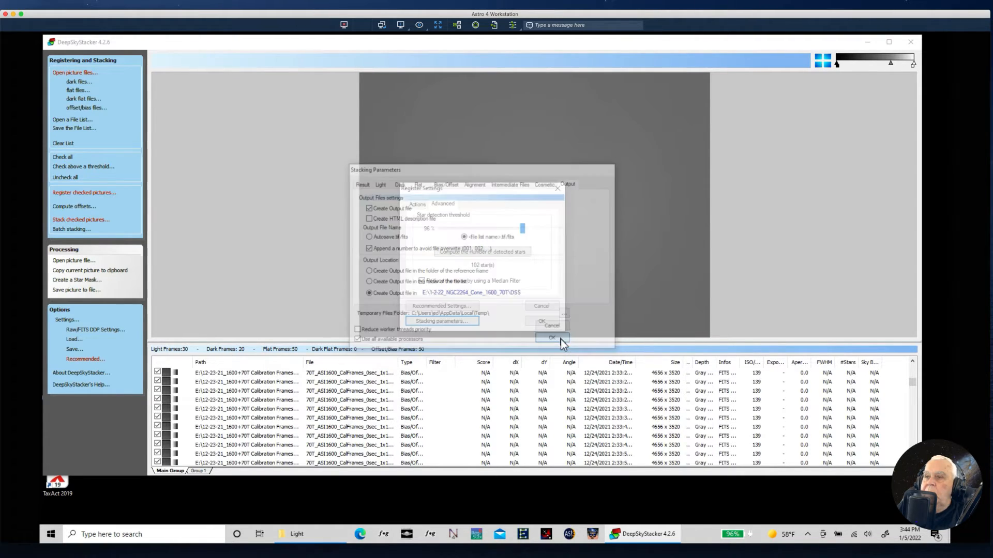
pyautogui.click(541, 321)
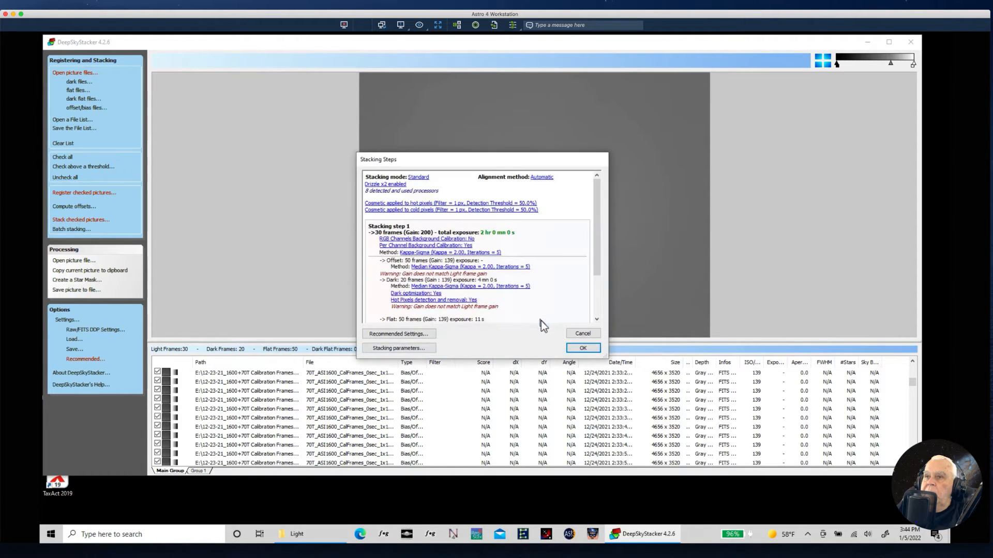
pyautogui.click(591, 348)
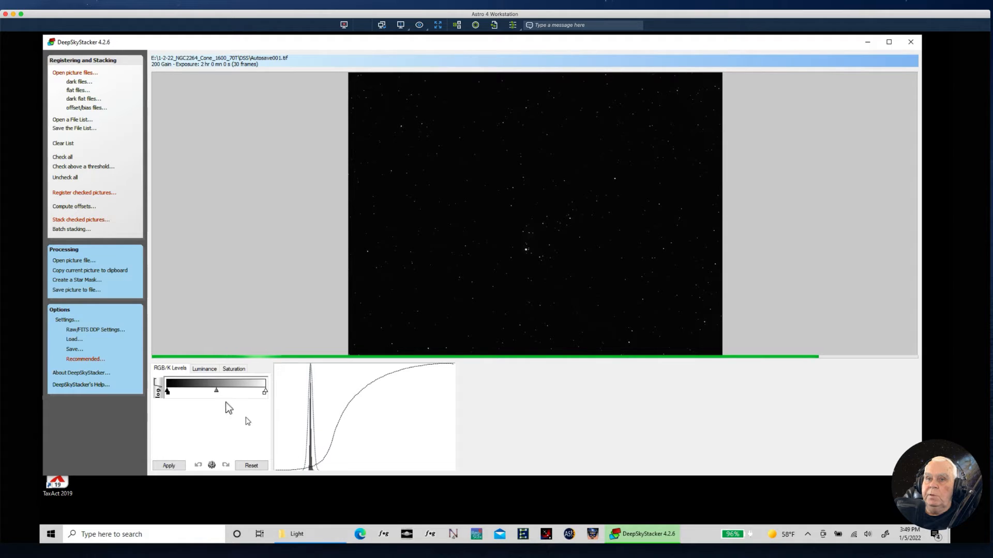
# Shift the midtone marker of the stacked picture's RGB/K levels slightly towards the highlights and apply the adjustment.
pyautogui.click(216, 391)
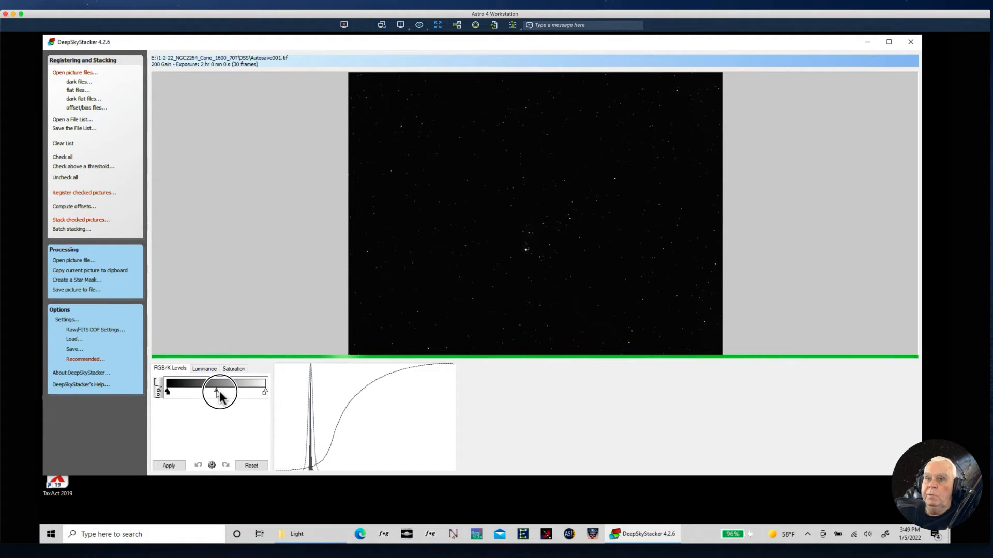
pyautogui.moveTo(216, 392); pyautogui.dragTo(223, 392)
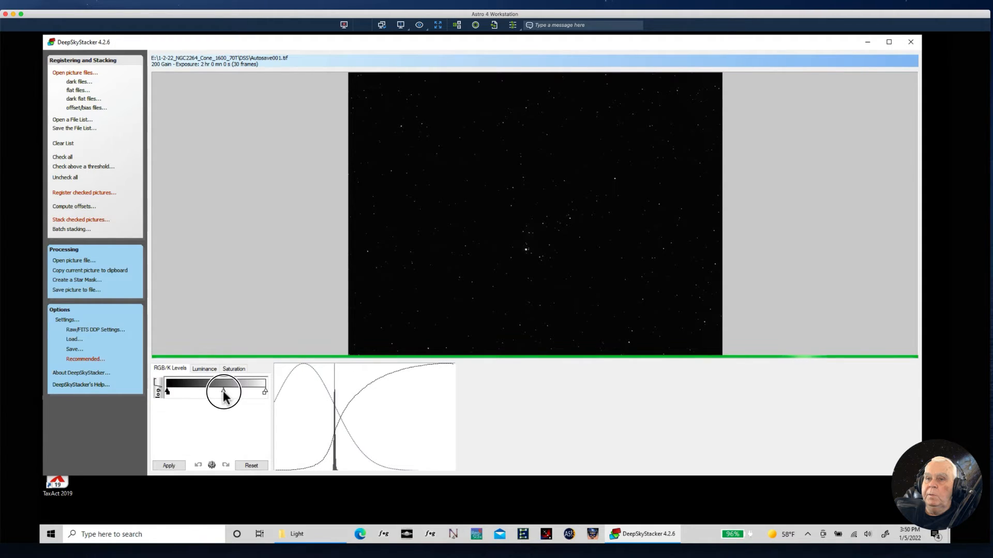
pyautogui.click(169, 467)
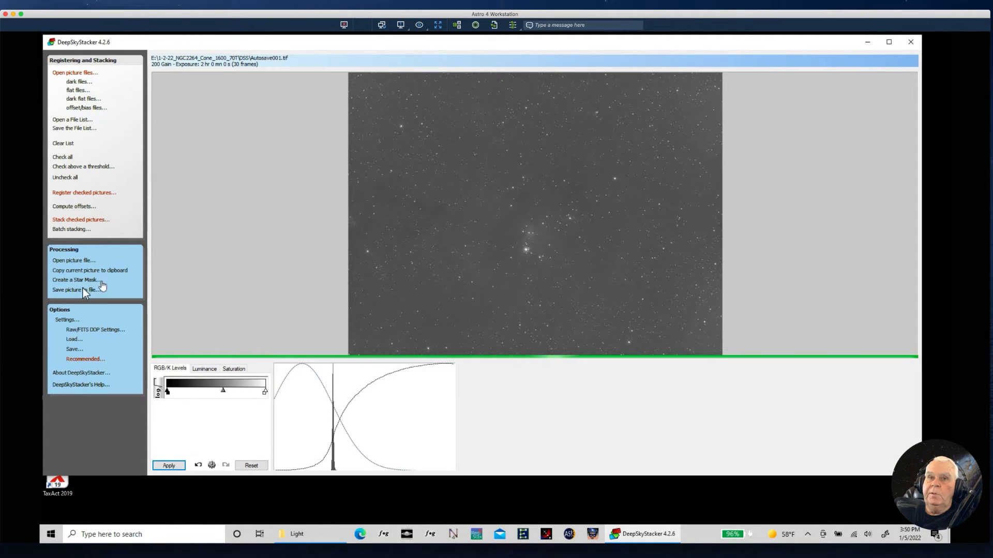
# Save the stacked picture as OIII, an uncompressed 16-bit TIFF with embedded adjustments, in the DSS folder, and clear the frame list without saving changes.
pyautogui.click(67, 291)
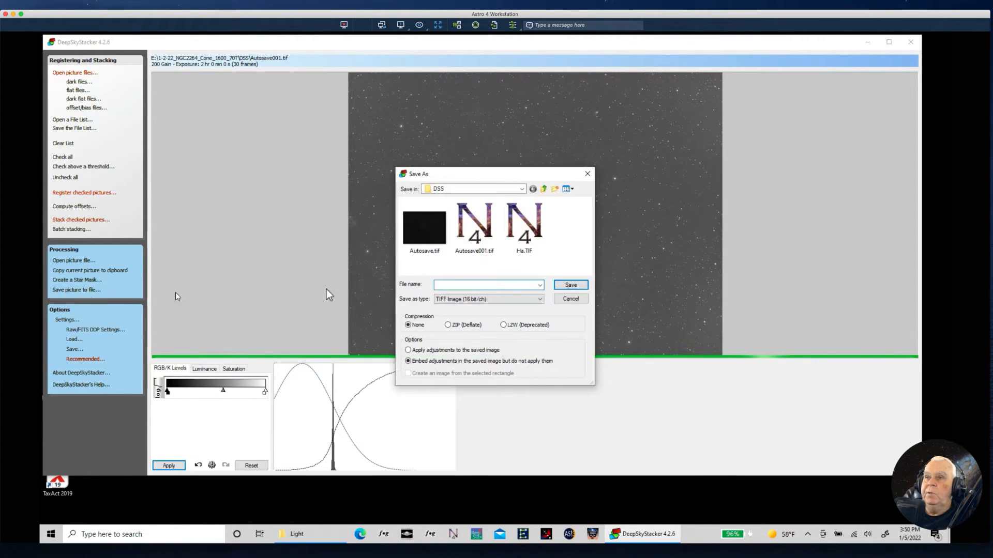
pyautogui.write('OIII')
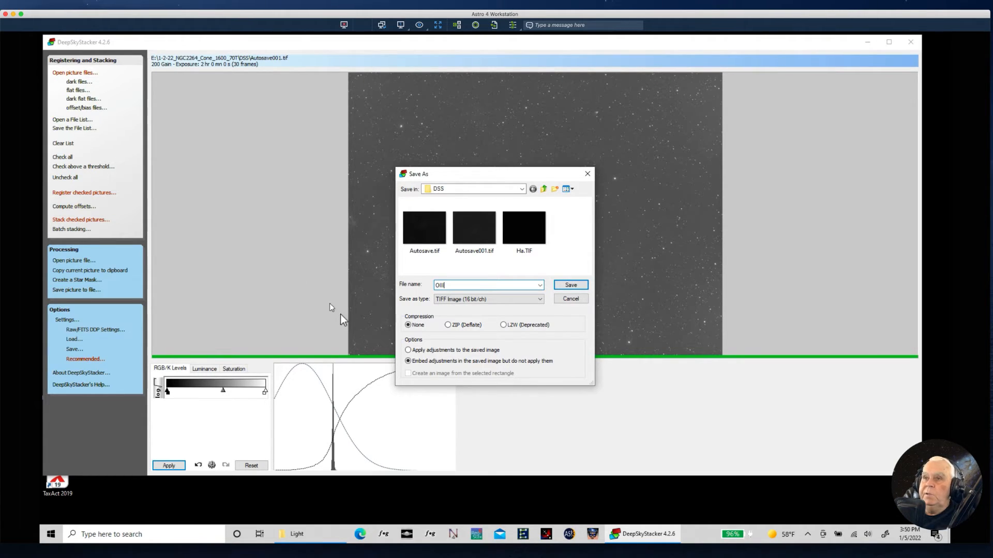
pyautogui.click(572, 287)
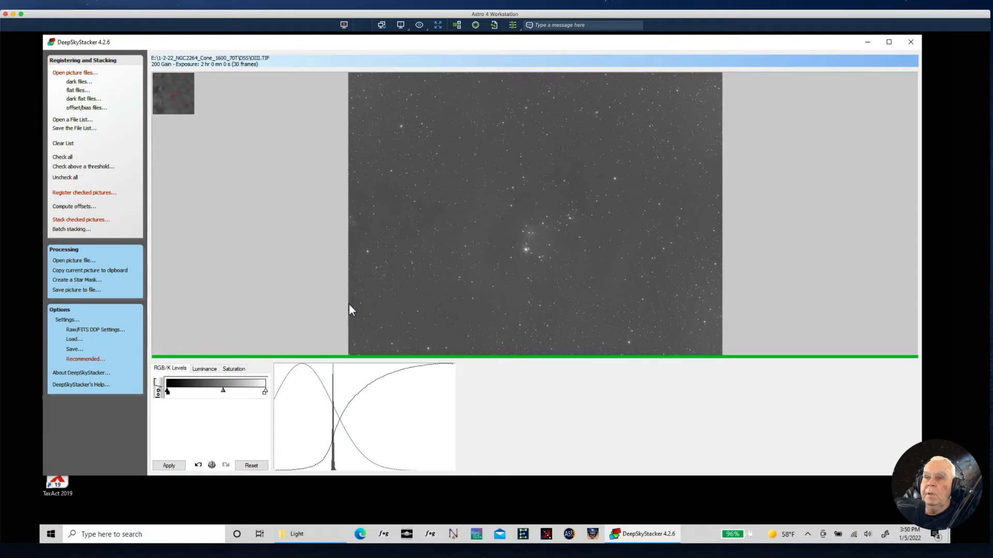
pyautogui.click(63, 144)
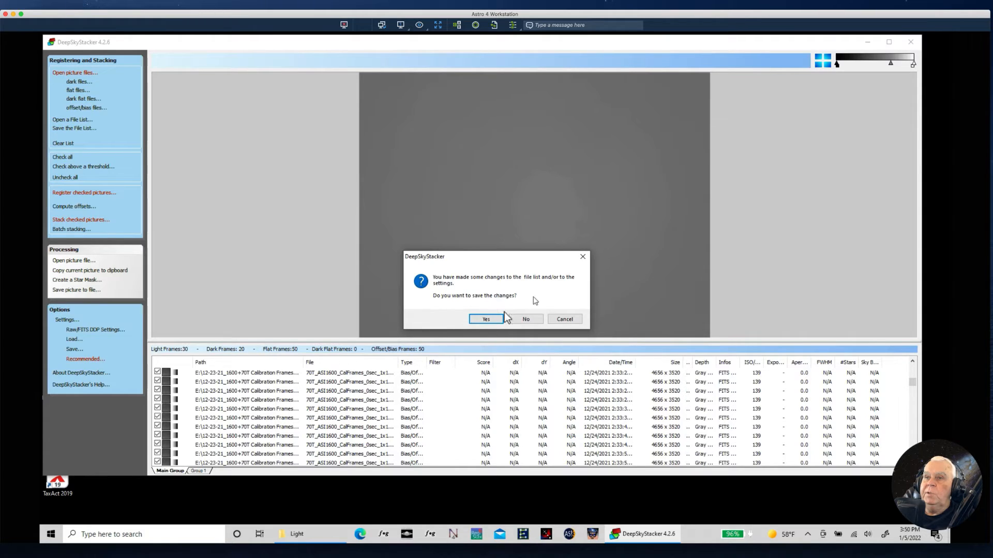
pyautogui.click(523, 320)
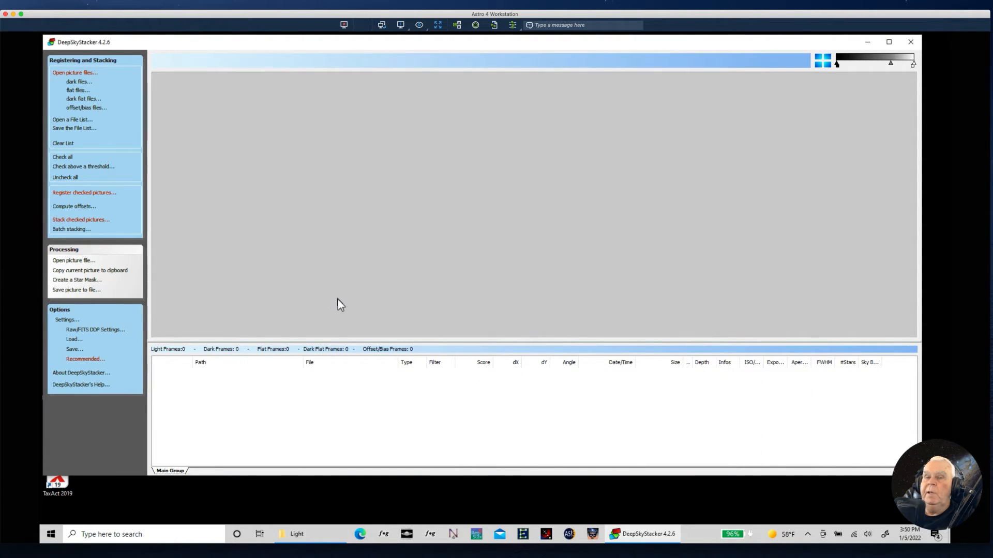
# Add the SII light frames 0001 to 0030 from the 1-2-22_NGC2264_Cone_1600_70T Light folder and check all frames in the list.
pyautogui.click(90, 75)
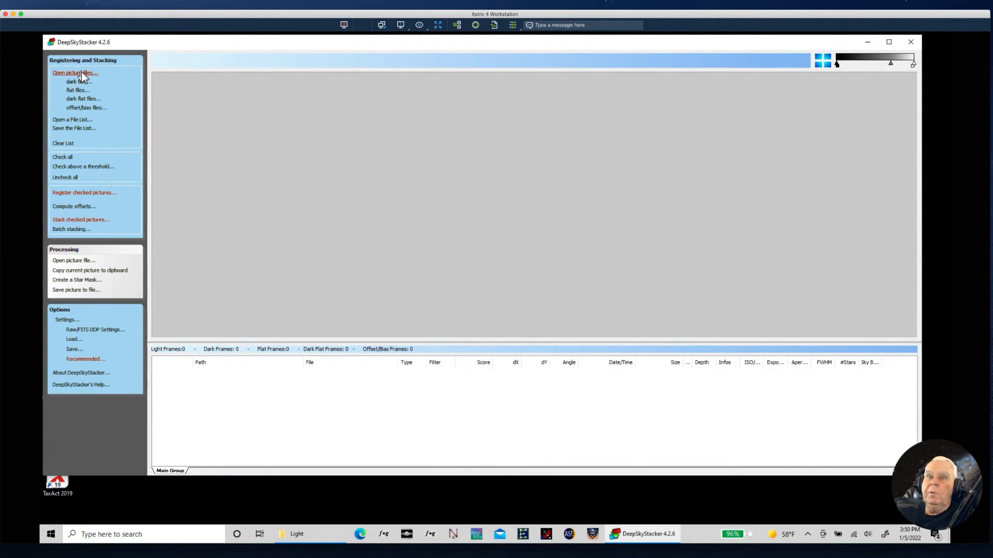
pyautogui.moveTo(492, 126); pyautogui.dragTo(492, 204)
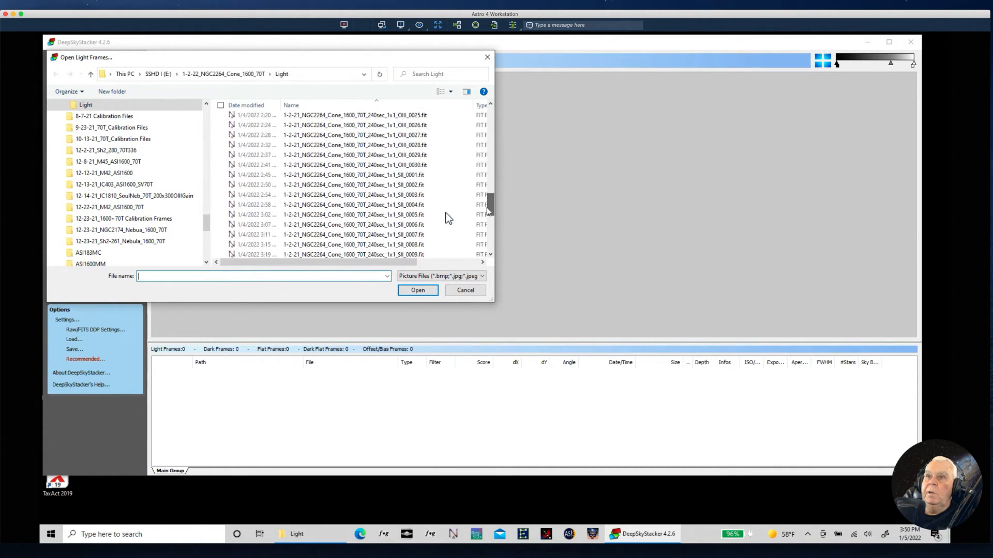
pyautogui.click(396, 176)
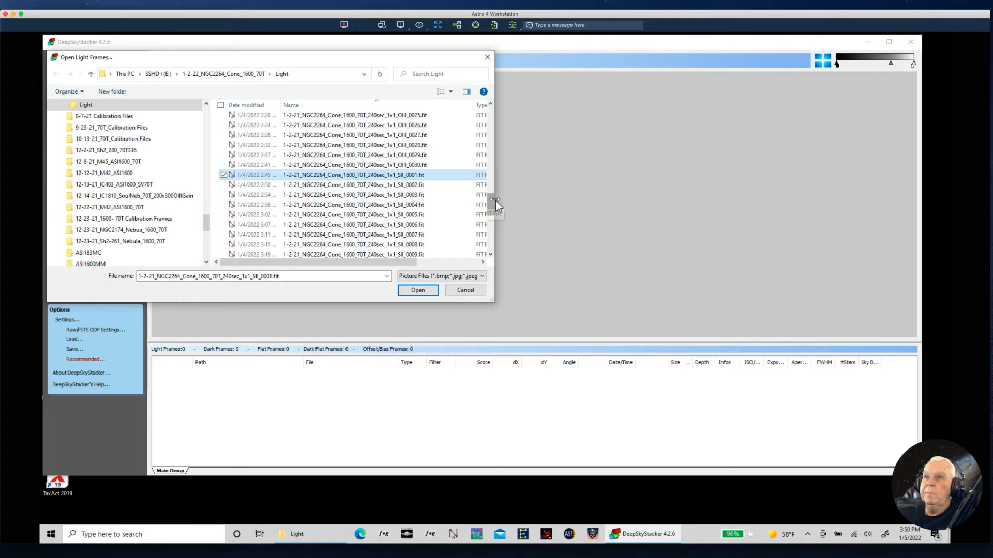
pyautogui.moveTo(491, 200); pyautogui.dragTo(492, 283)
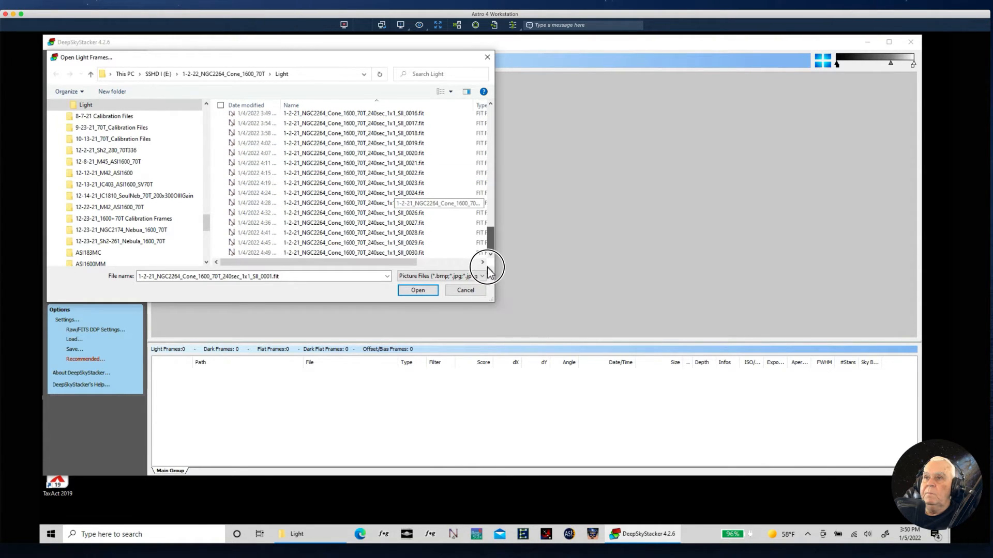
pyautogui.keyDown('shift'); pyautogui.click(392, 255); pyautogui.keyUp('shift')
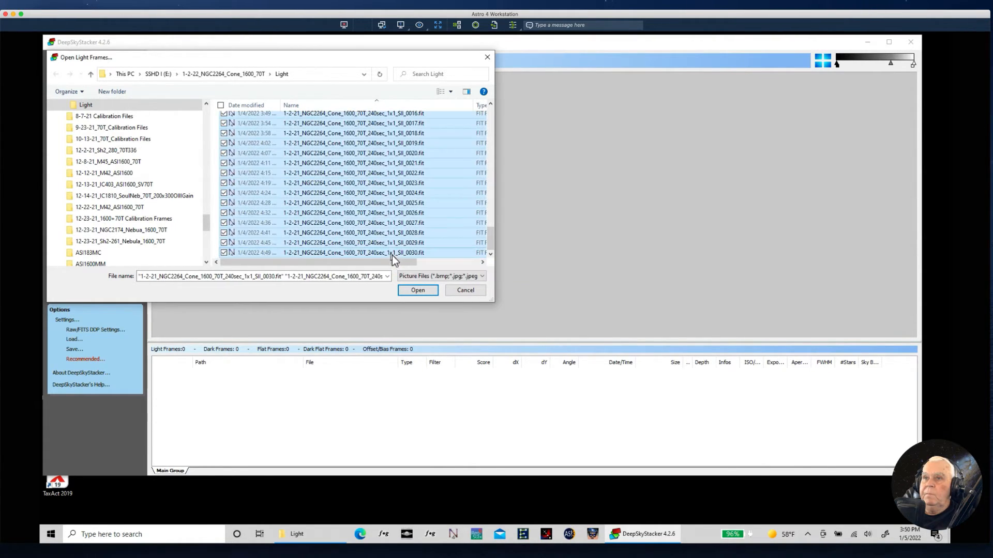
pyautogui.click(419, 291)
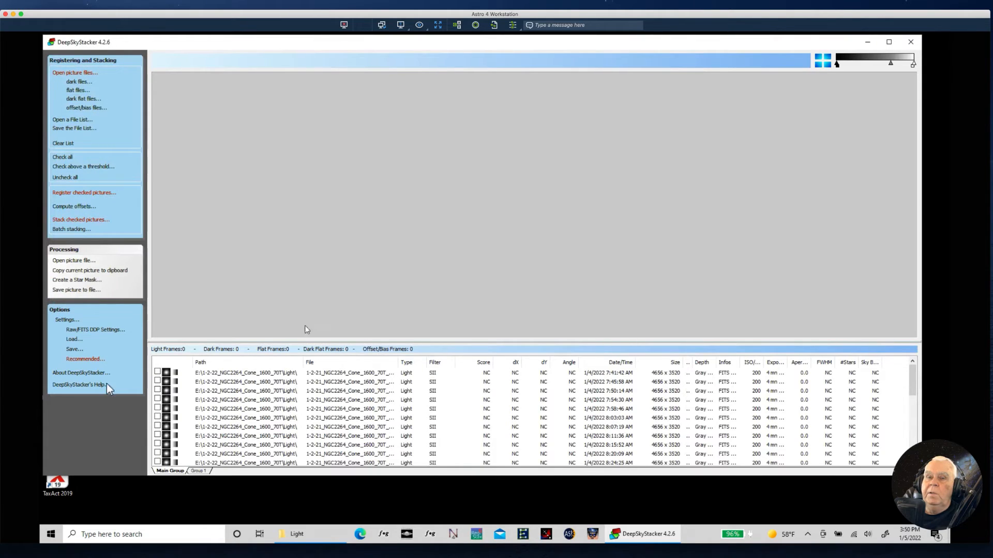
pyautogui.click(62, 158)
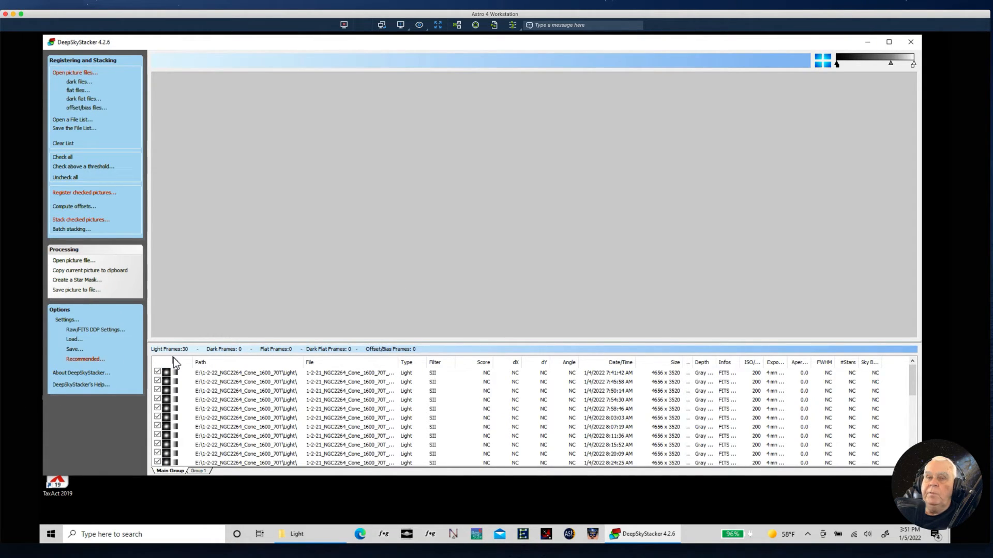
# Add the 240-second dark frames 0001 to 0020 from the Dark folder of 12-23-21_1600+70T Calibration Frames.
pyautogui.click(76, 83)
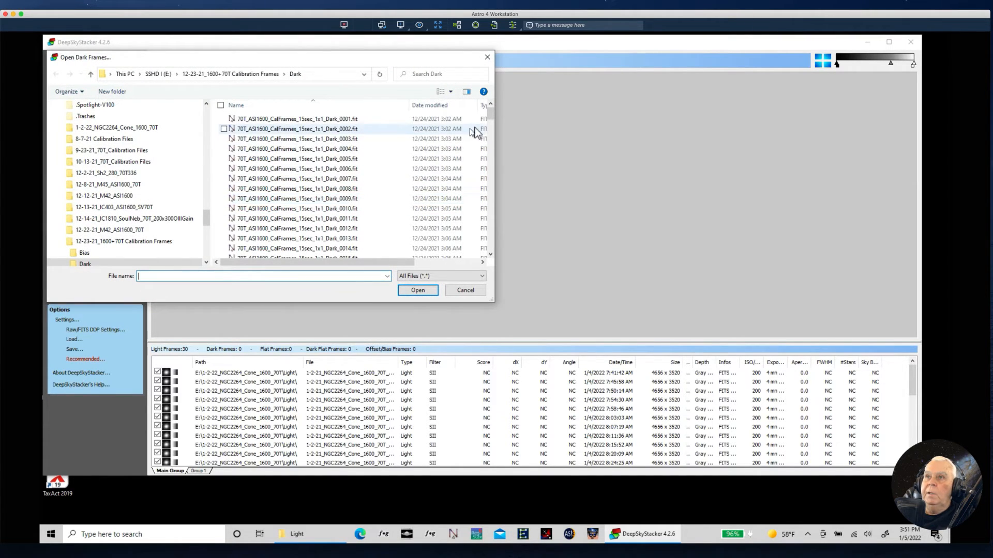
pyautogui.moveTo(490, 115); pyautogui.dragTo(489, 209)
pyautogui.click(289, 196)
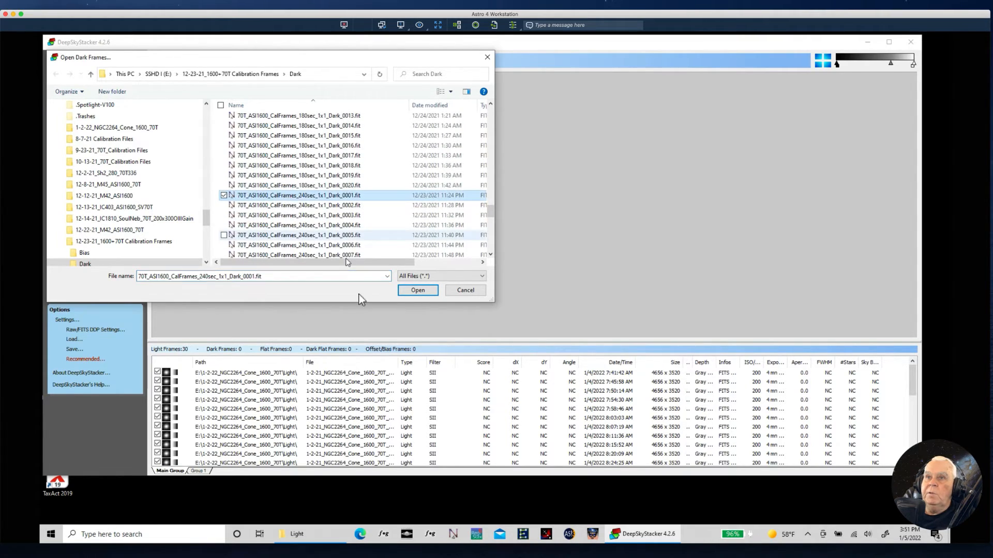
pyautogui.moveTo(491, 216); pyautogui.dragTo(490, 225)
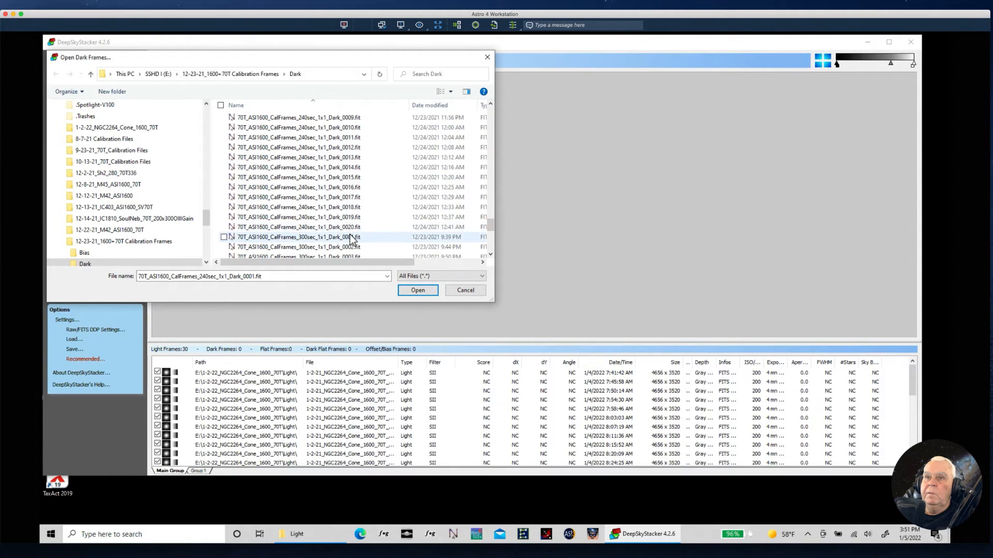
pyautogui.keyDown('shift'); pyautogui.click(344, 227); pyautogui.keyUp('shift')
pyautogui.click(418, 290)
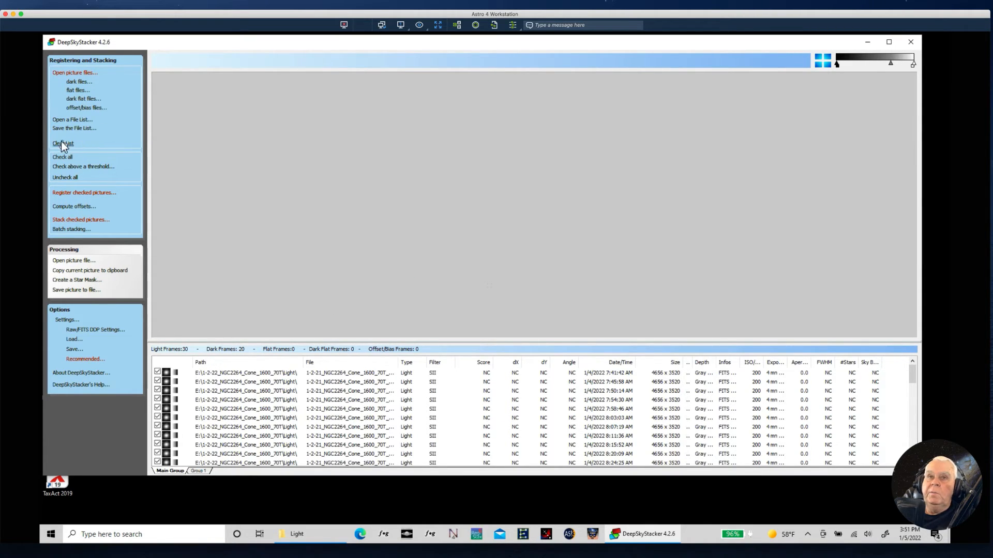
# Add the 17.33-second SII flat frames 0001 to 0050 from the Flat folder of 12-23-21_1600+70T Calibration Frames.
pyautogui.click(75, 90)
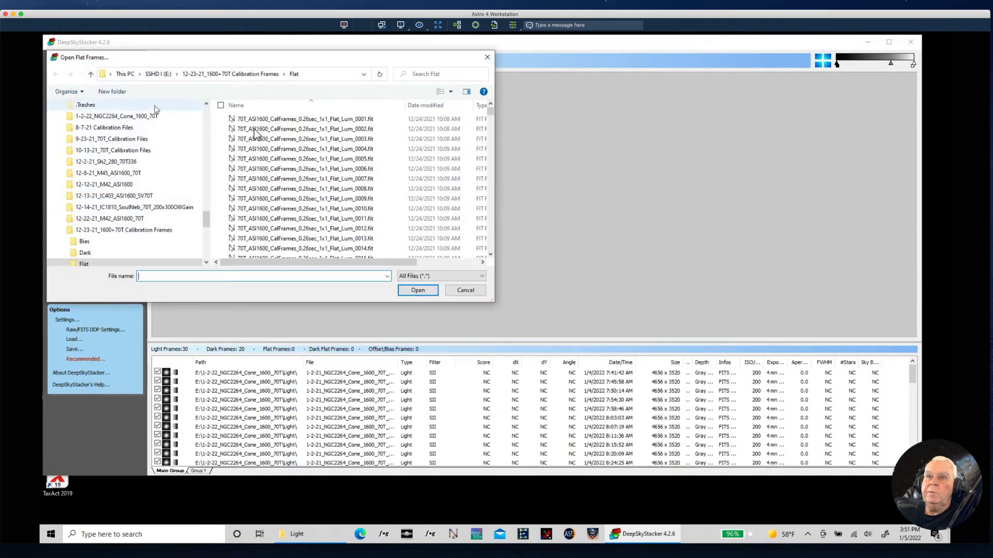
pyautogui.moveTo(490, 108); pyautogui.dragTo(501, 255)
pyautogui.click(360, 234)
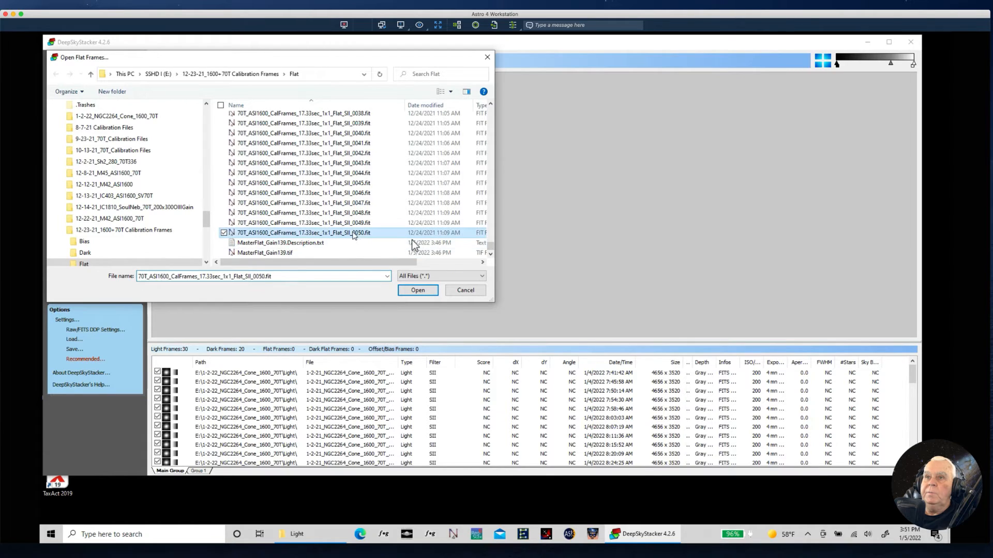
pyautogui.moveTo(489, 246); pyautogui.dragTo(491, 228)
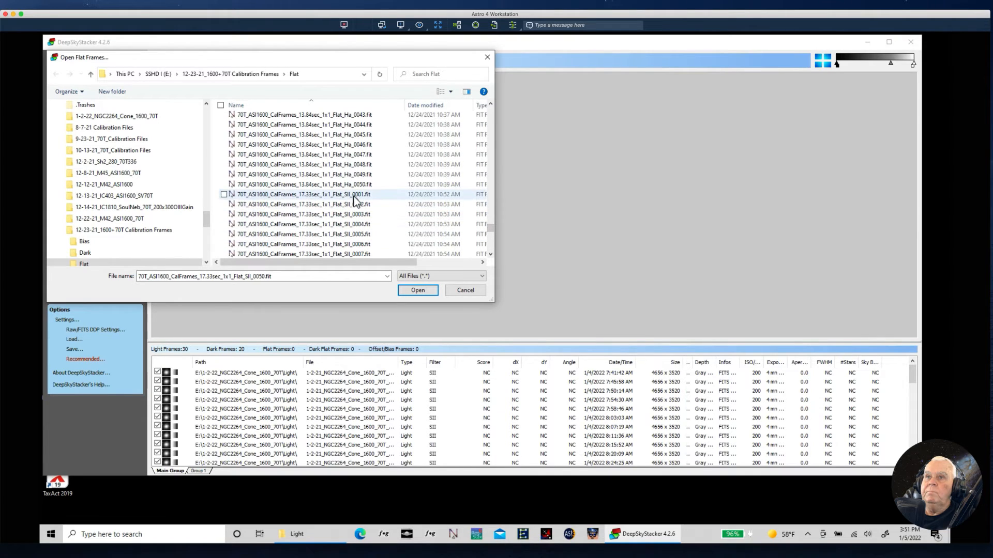
pyautogui.keyDown('shift'); pyautogui.click(355, 197); pyautogui.keyUp('shift')
pyautogui.click(418, 290)
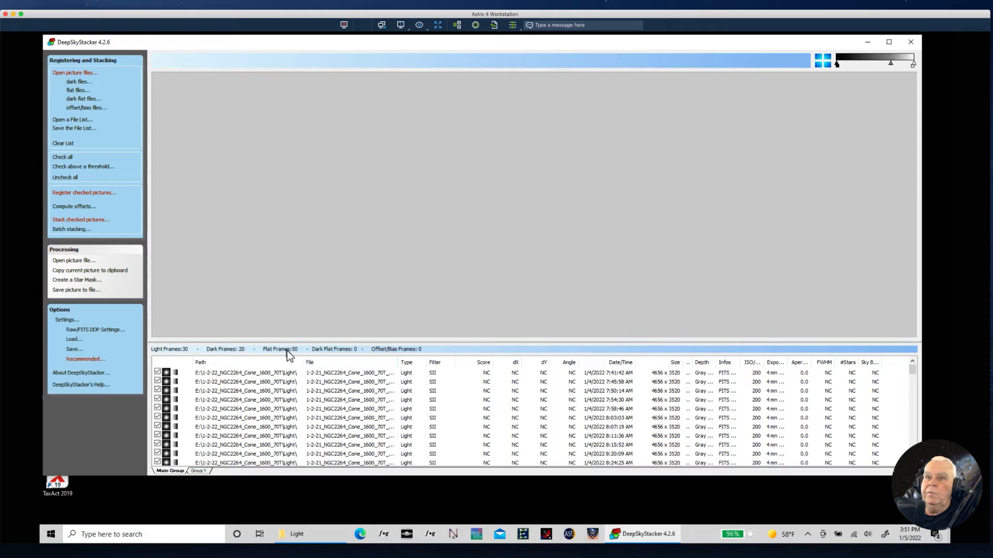
# Add MasterOffset_Gain139.tif from the Bias folder of the calibration frames as the only offset/bias frame, instead of the individual bias frames.
pyautogui.click(79, 108)
pyautogui.click(310, 120)
pyautogui.moveTo(488, 130); pyautogui.dragTo(510, 281)
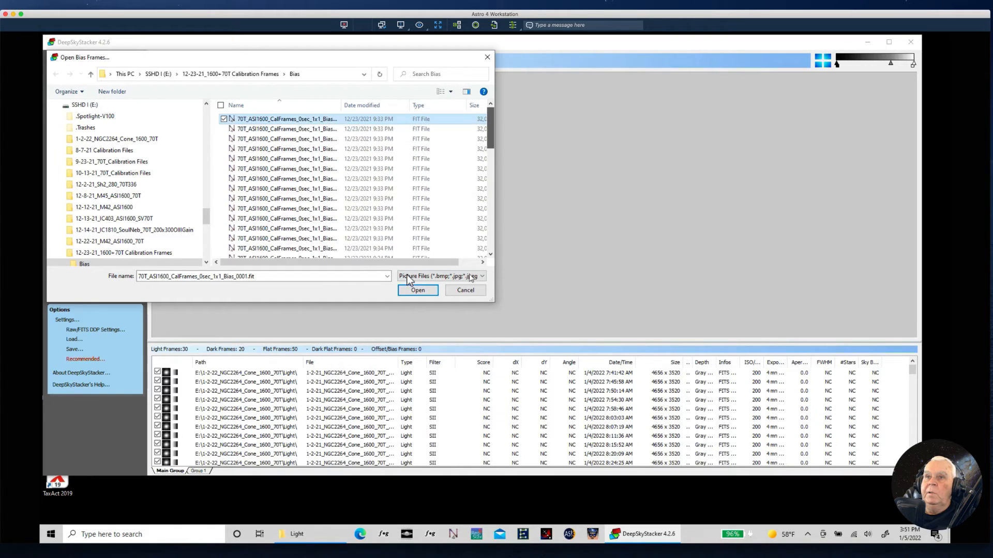
pyautogui.moveTo(490, 131); pyautogui.dragTo(501, 255)
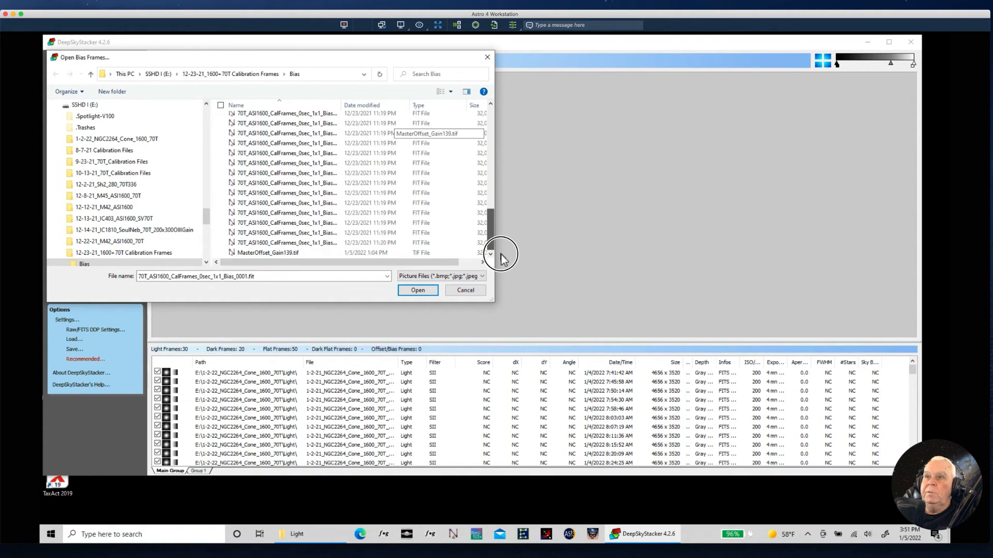
pyautogui.keyDown('shift'); pyautogui.click(322, 243); pyautogui.keyUp('shift')
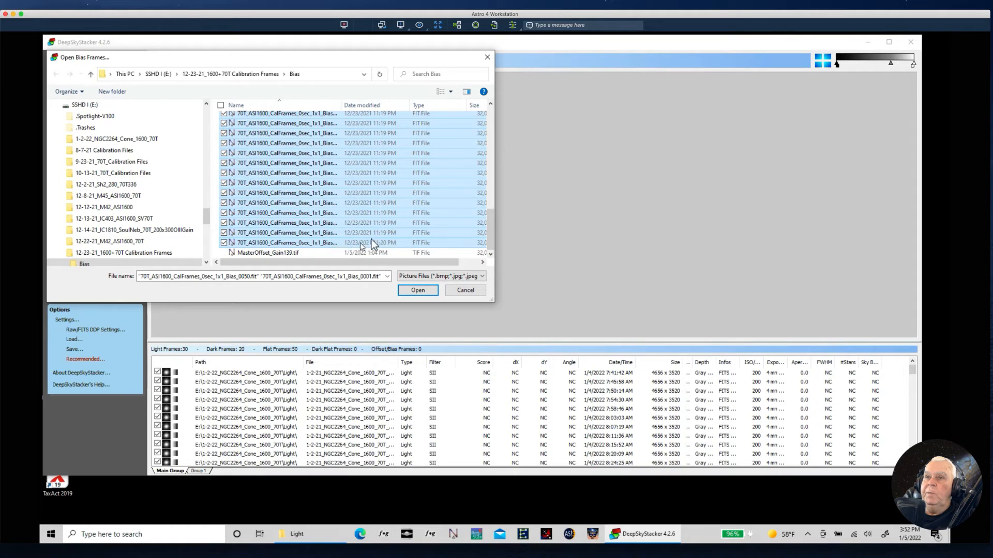
pyautogui.click(292, 252)
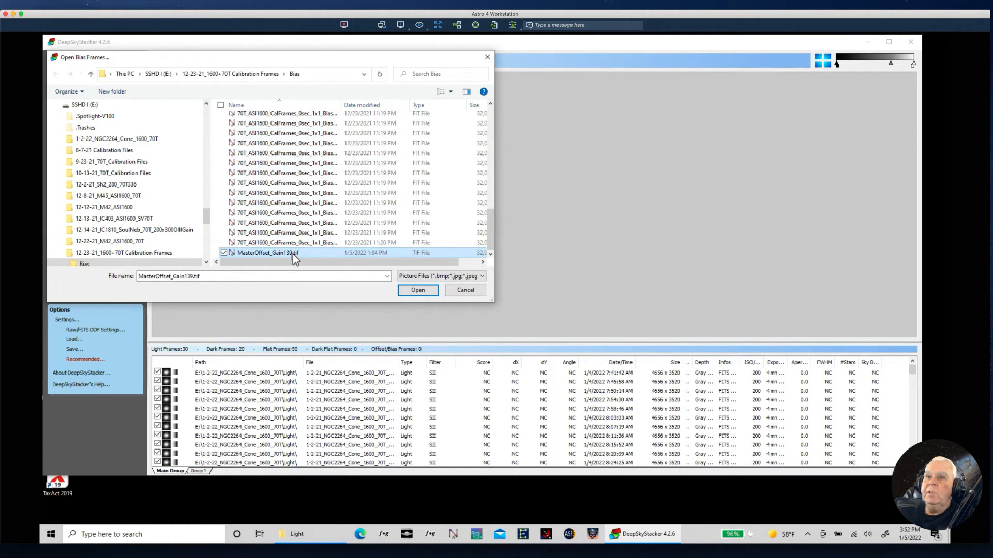
pyautogui.click(423, 292)
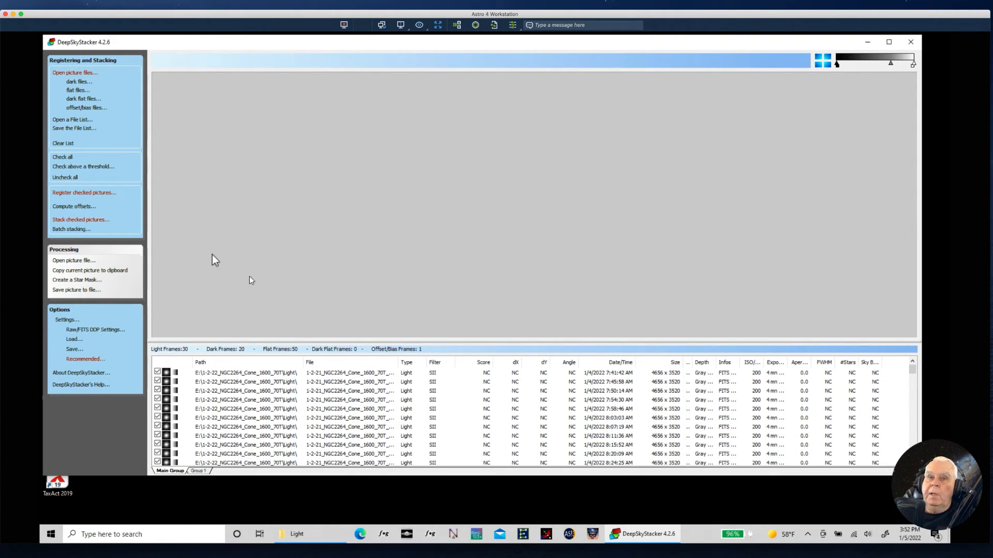
# Set the star detection threshold for registering the checked pictures to 48% and compute the number of detected stars.
pyautogui.click(70, 194)
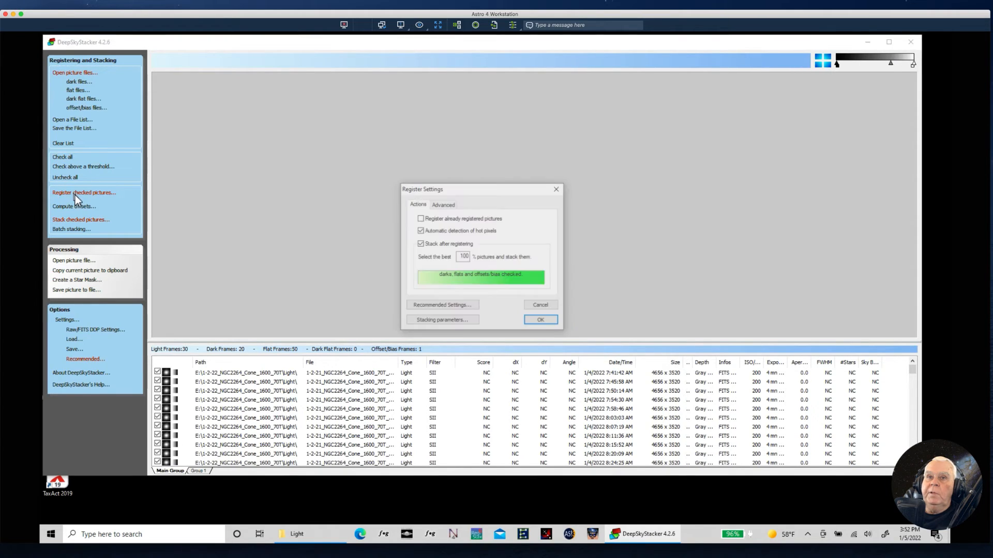
pyautogui.click(442, 204)
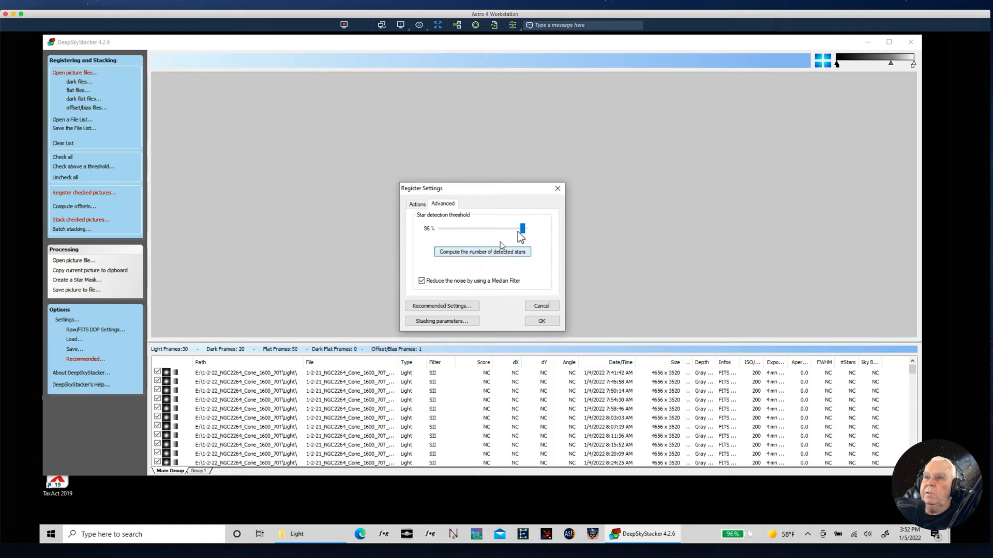
pyautogui.click(473, 253)
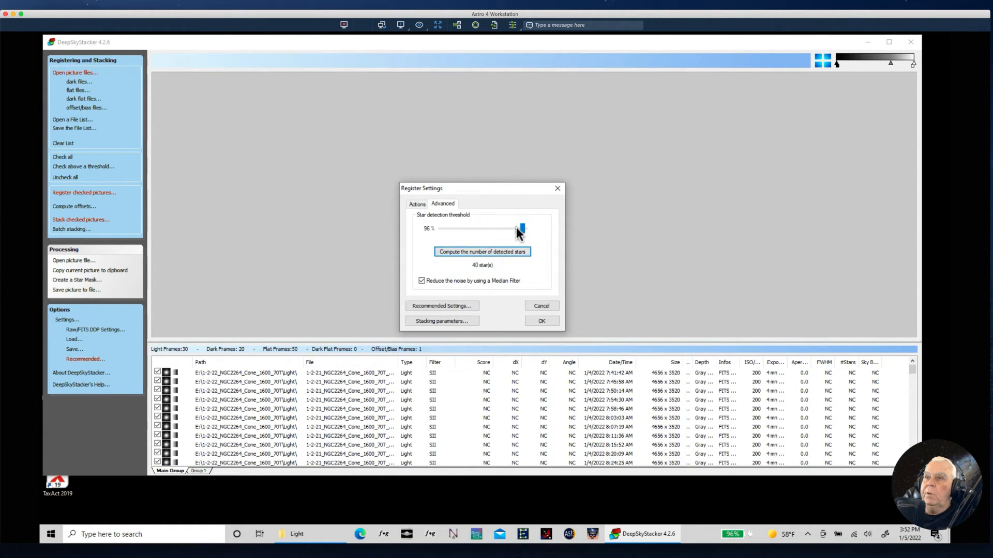
pyautogui.moveTo(522, 229); pyautogui.dragTo(508, 231)
pyautogui.click(476, 252)
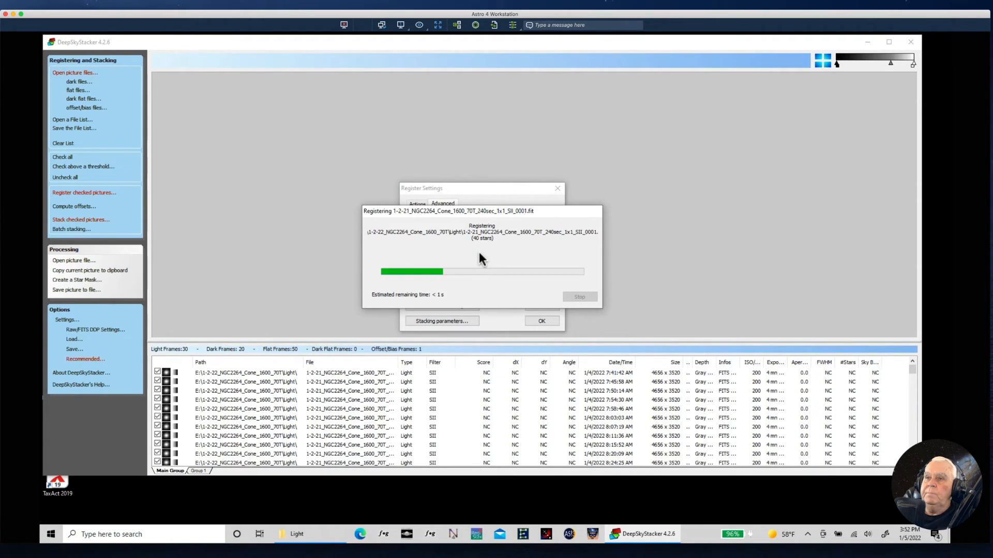
pyautogui.moveTo(511, 230); pyautogui.dragTo(461, 231)
pyautogui.click(475, 252)
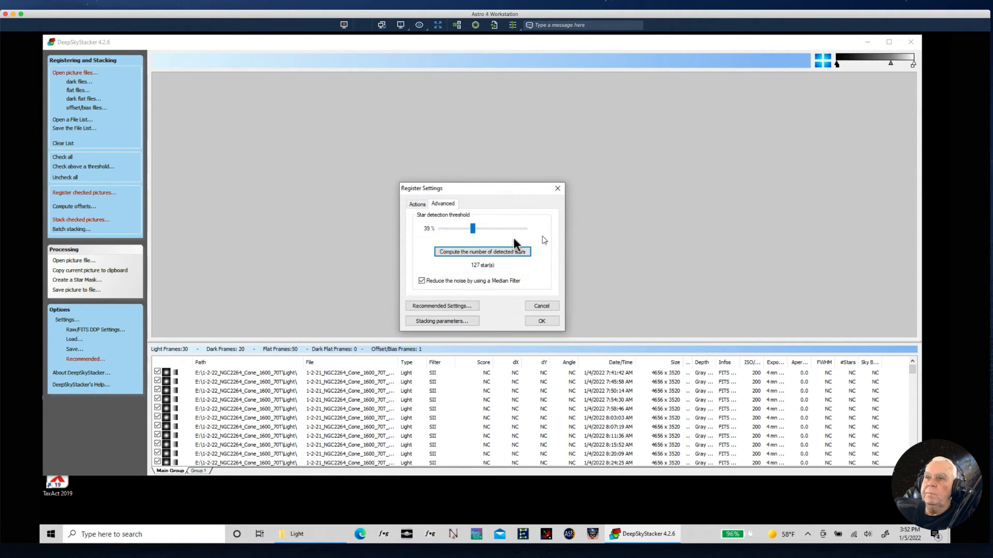
pyautogui.moveTo(473, 231); pyautogui.dragTo(481, 229)
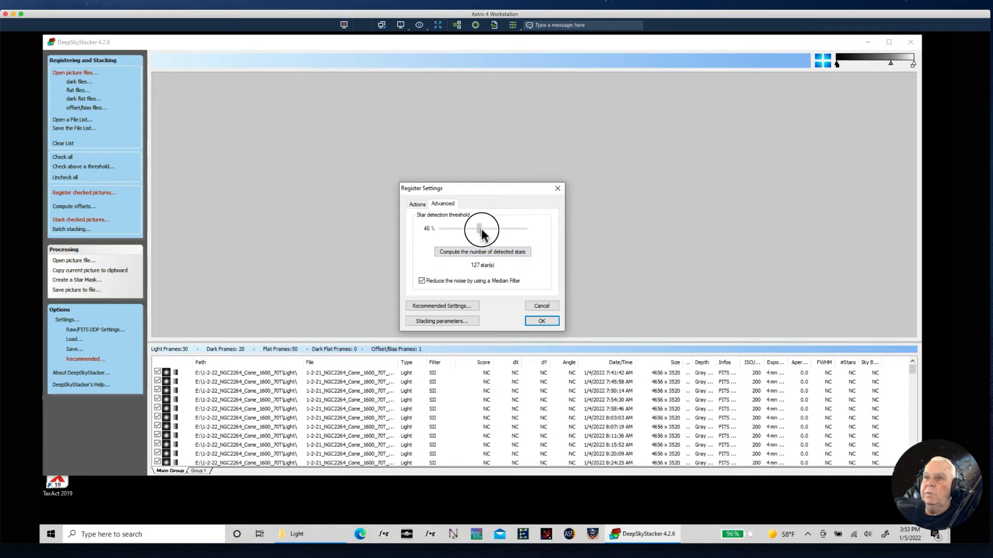
pyautogui.click(476, 252)
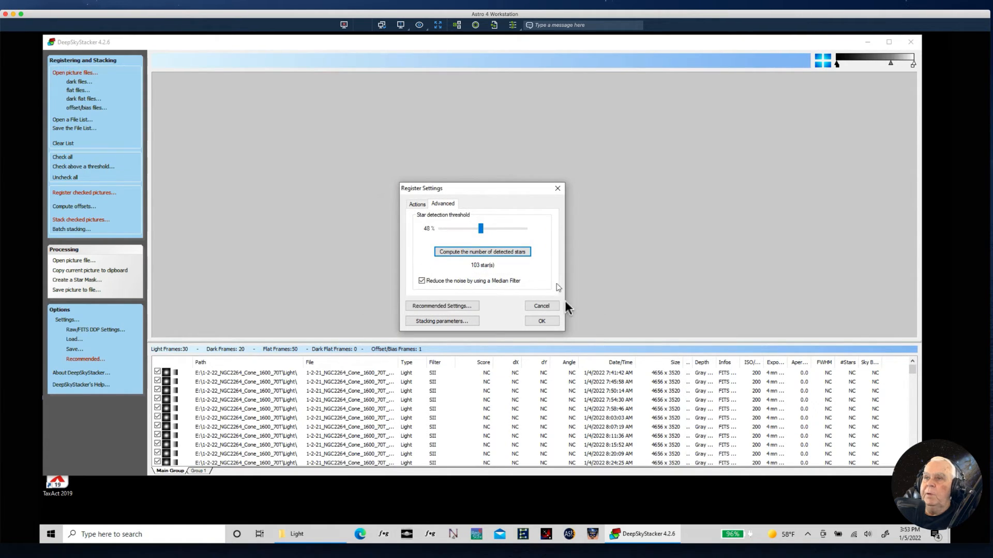
# Review the recommended settings and every category of the stacking parameters, from result mode and drizzle to output, and accept both.
pyautogui.click(423, 306)
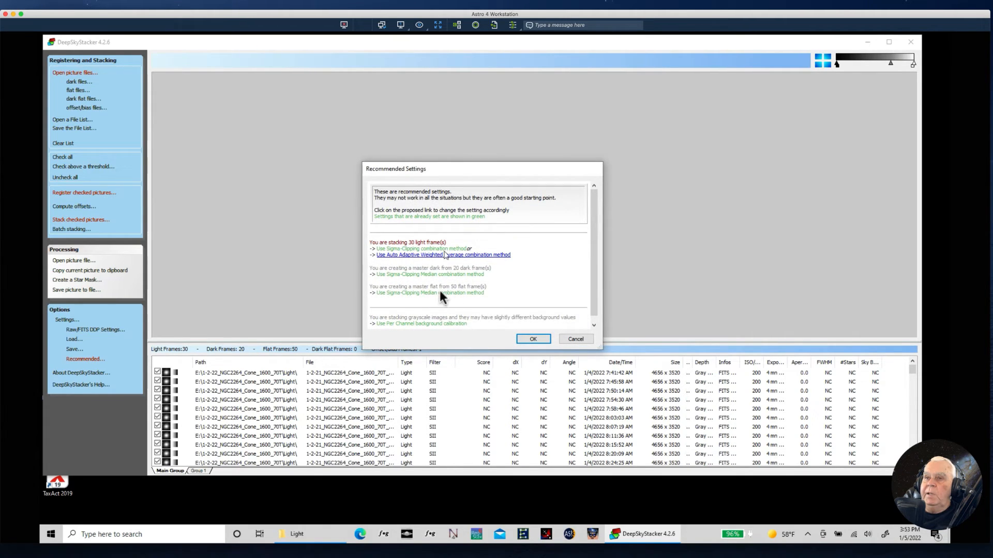
pyautogui.scroll(2, 595, 315)
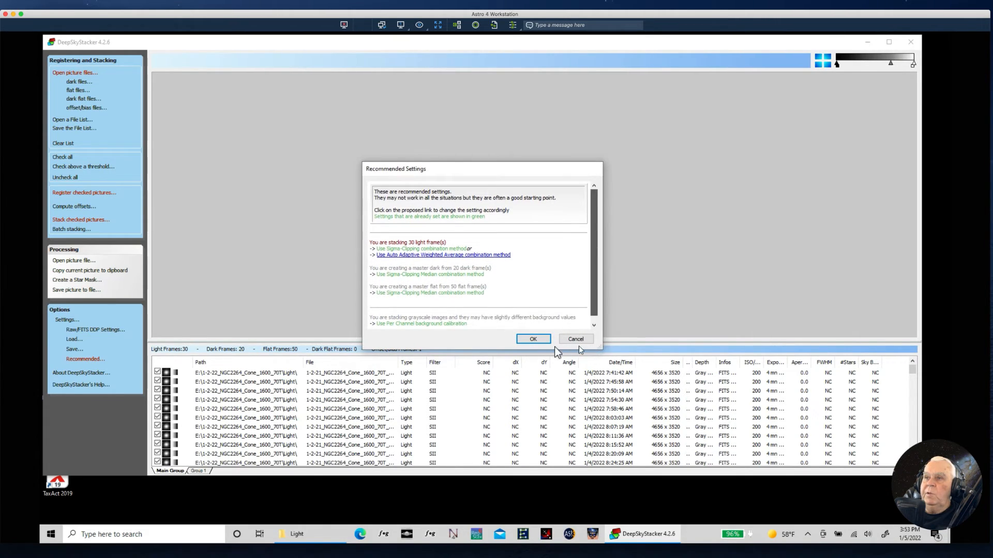
pyautogui.click(533, 338)
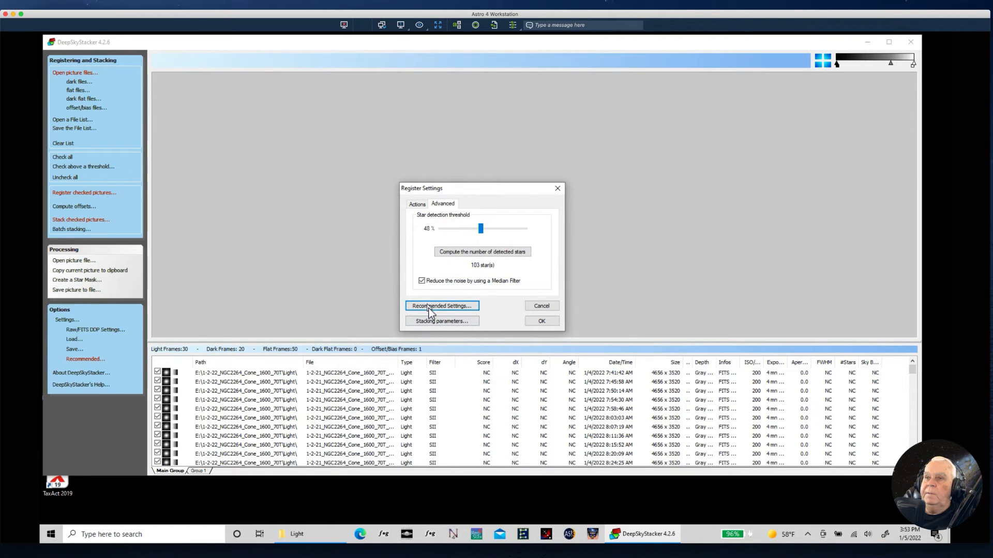
pyautogui.click(425, 321)
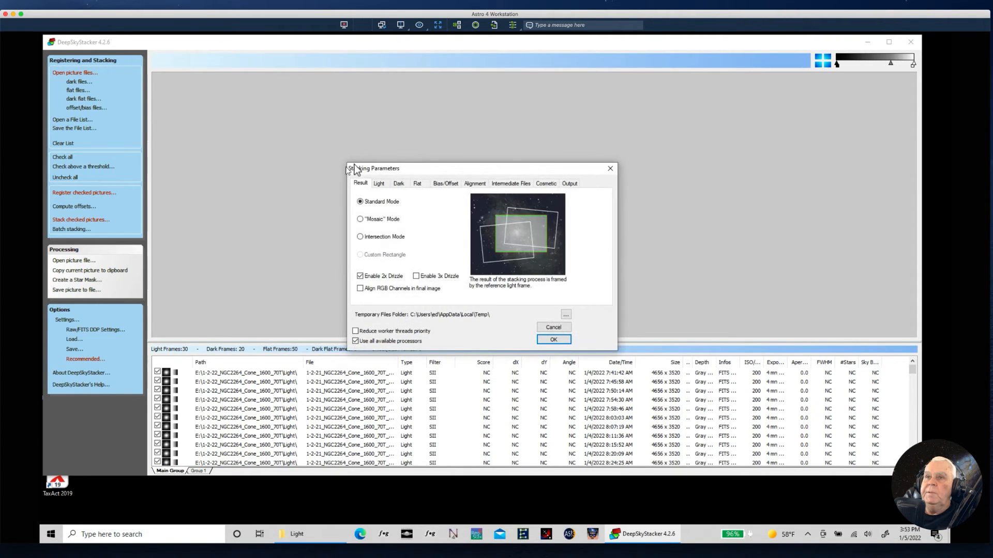
pyautogui.moveTo(404, 169); pyautogui.dragTo(295, 110)
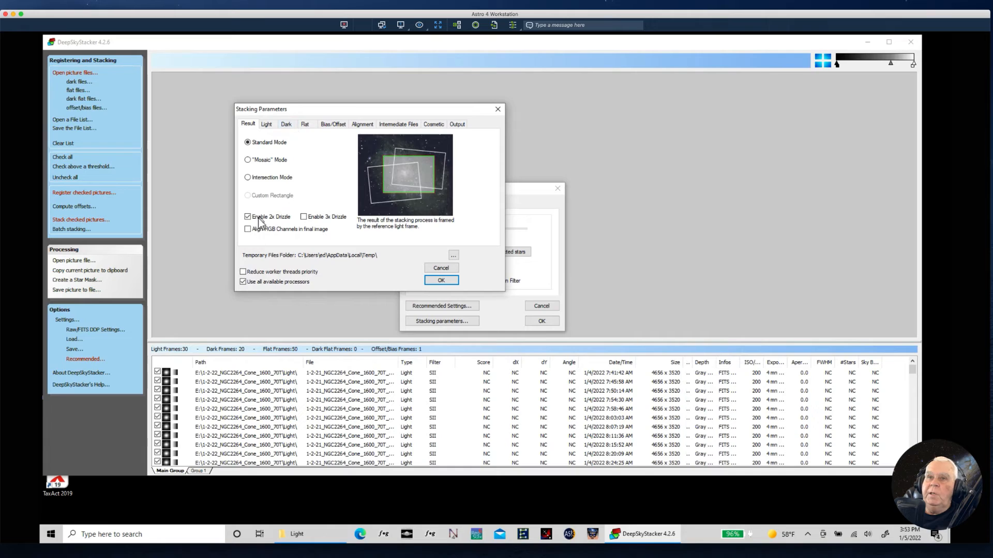
pyautogui.click(267, 126)
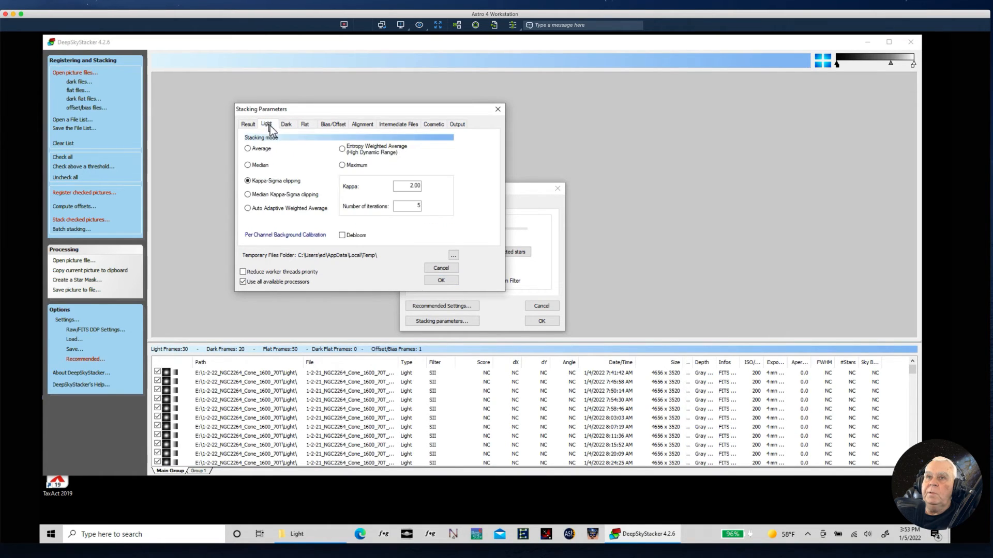
pyautogui.click(288, 125)
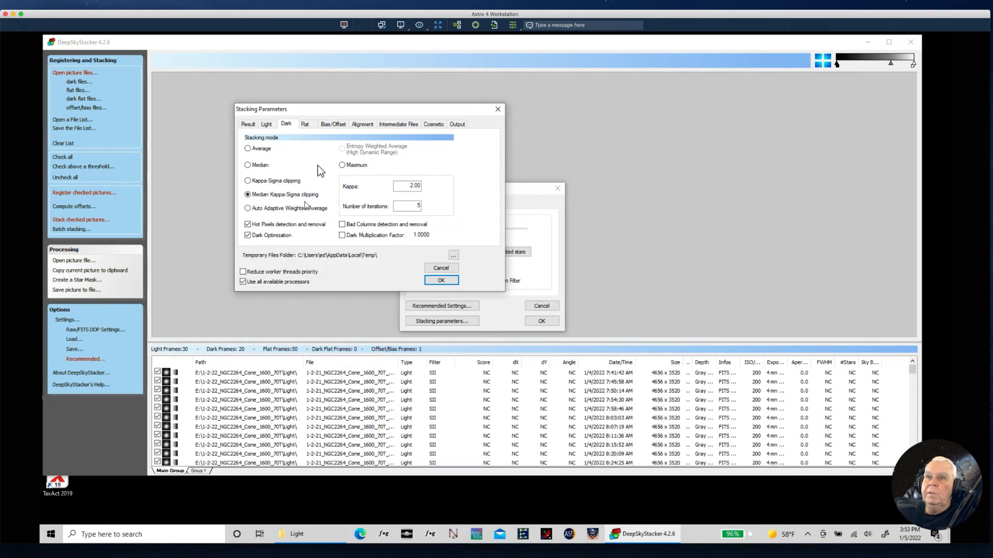
pyautogui.click(305, 125)
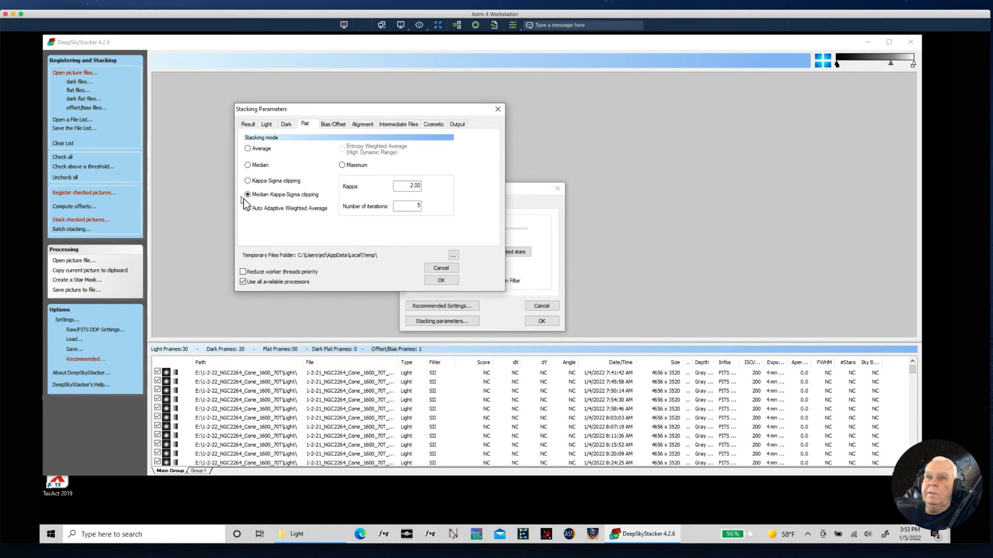
pyautogui.click(332, 125)
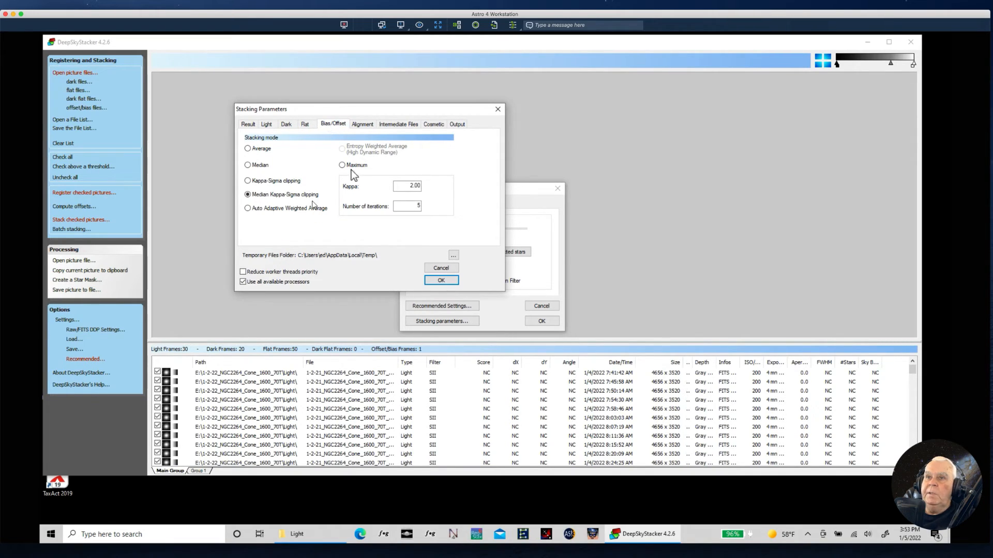
pyautogui.click(362, 125)
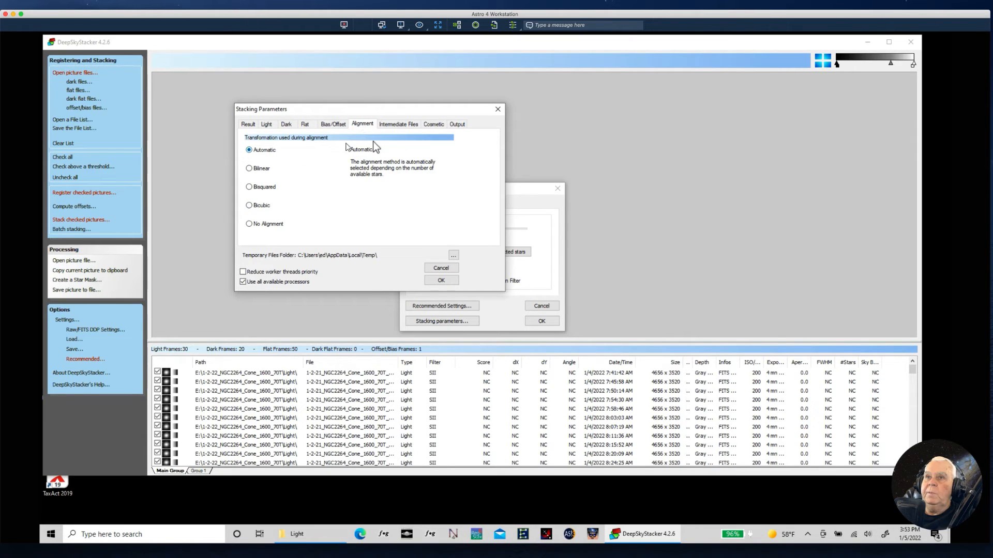
pyautogui.click(398, 125)
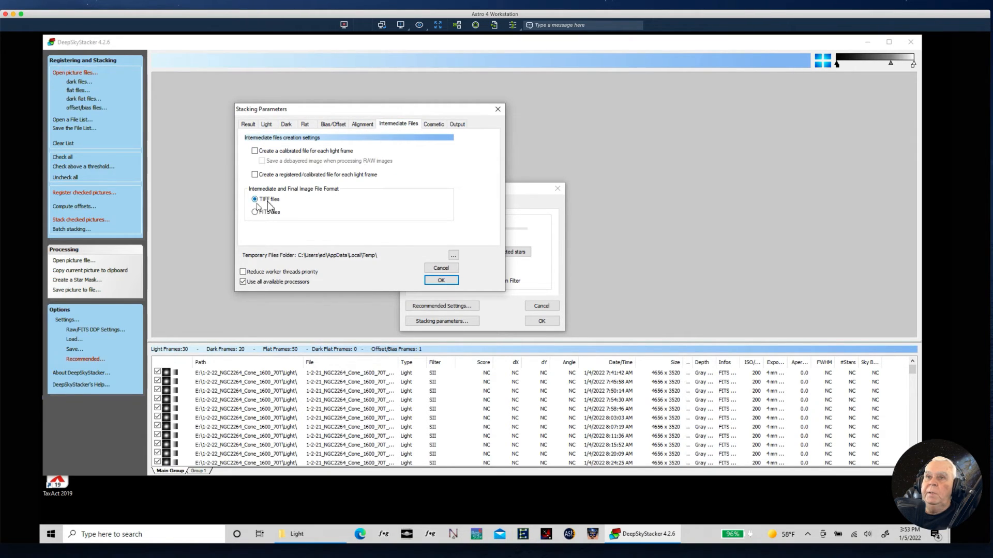
pyautogui.click(430, 126)
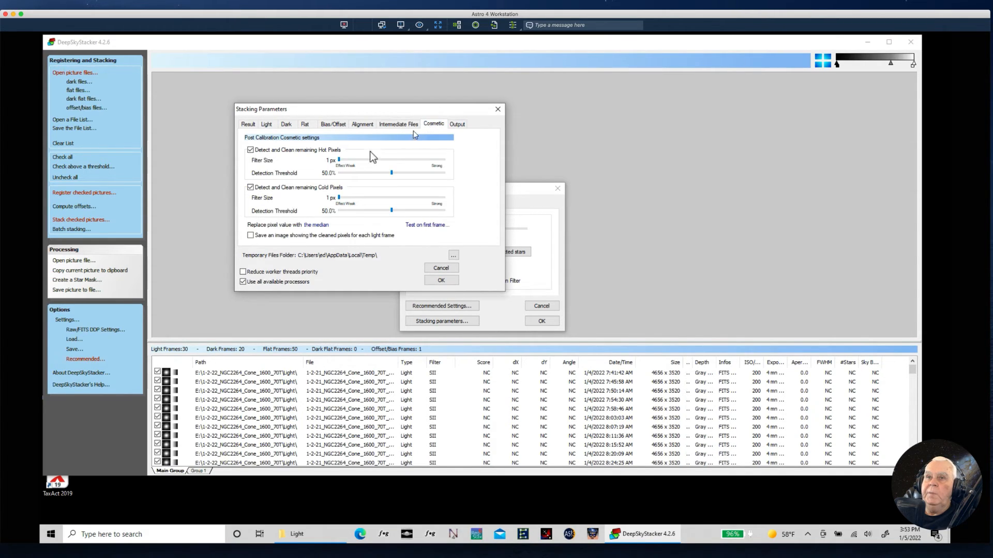
pyautogui.click(460, 125)
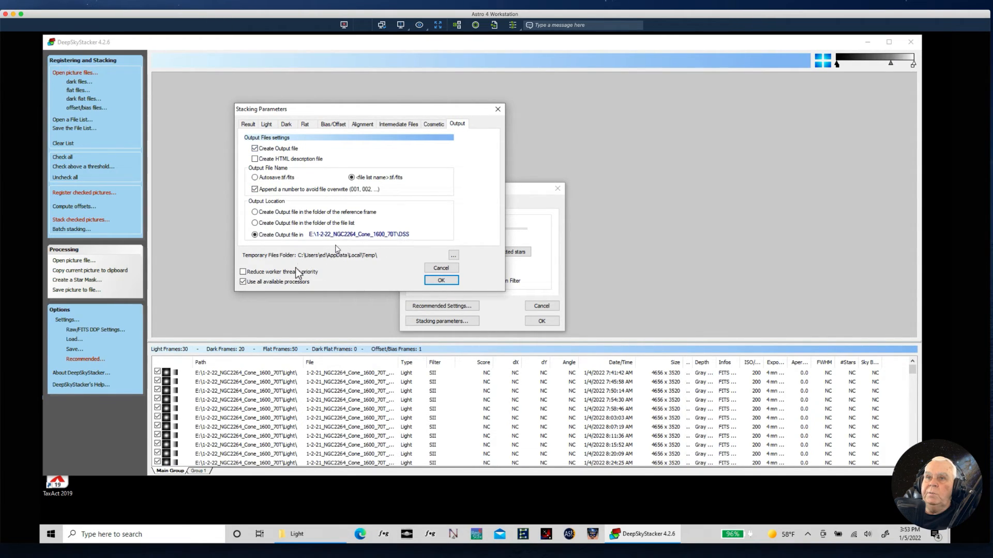
pyautogui.click(437, 283)
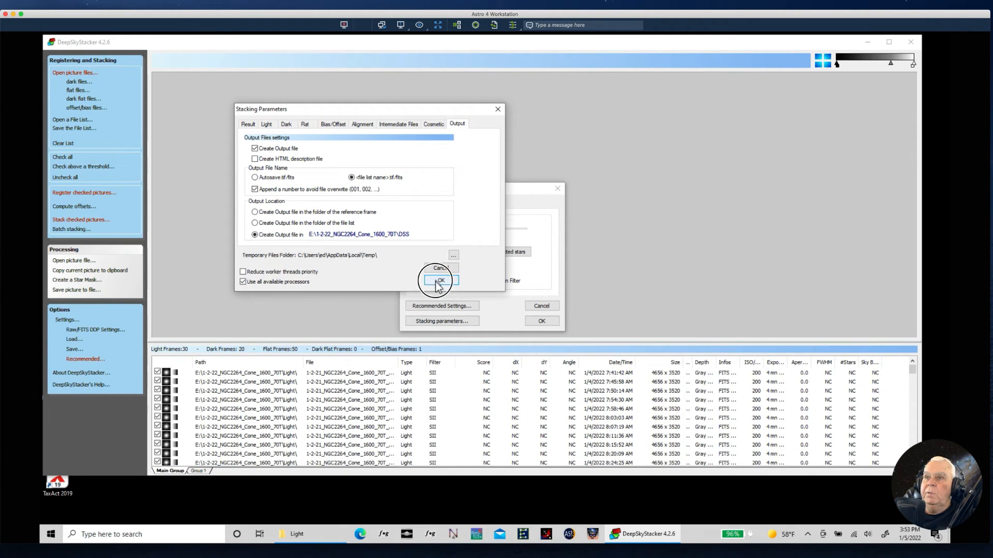
# Confirm the register settings and the listed stacking steps to register and stack the SII frames.
pyautogui.click(536, 323)
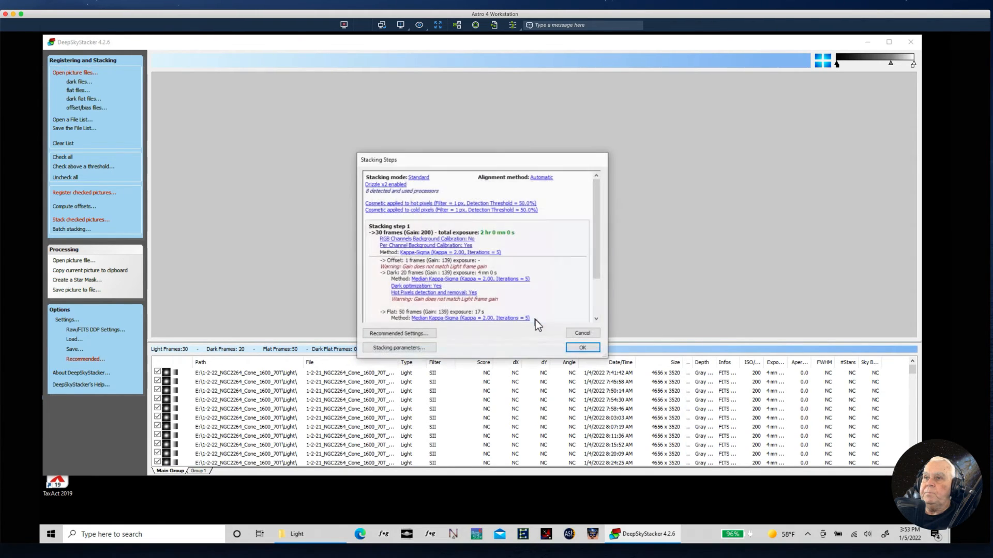
pyautogui.click(585, 348)
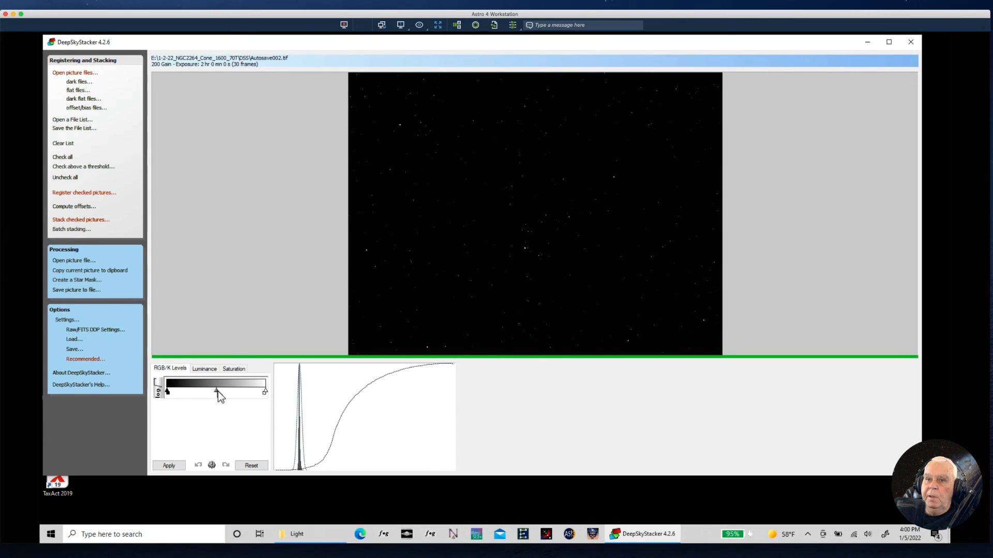
# Try brightening the SII stack by shifting the midtone level of all RGB/K channels in stages, and reset the levels.
pyautogui.moveTo(217, 391); pyautogui.dragTo(226, 392)
pyautogui.click(169, 466)
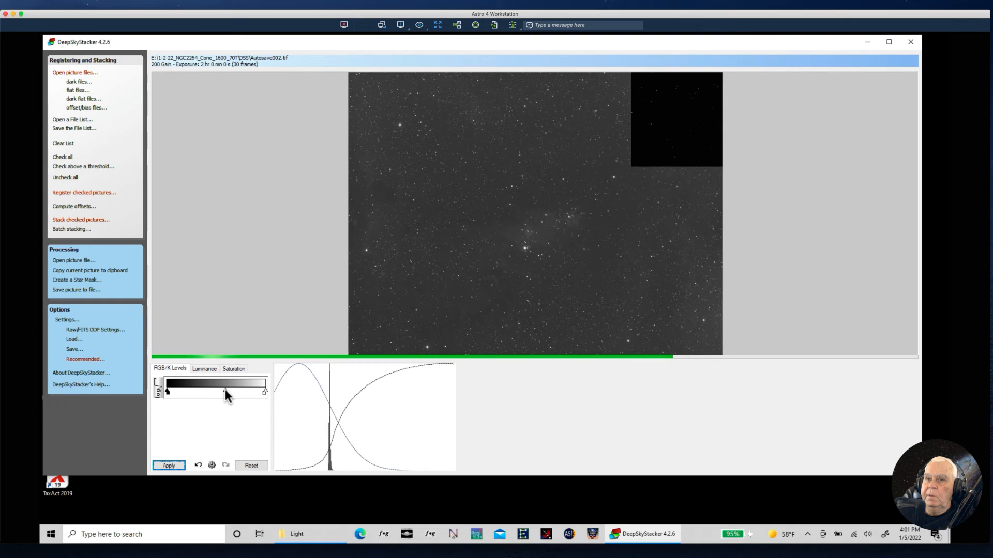
pyautogui.click(226, 391)
pyautogui.moveTo(228, 397); pyautogui.dragTo(231, 395)
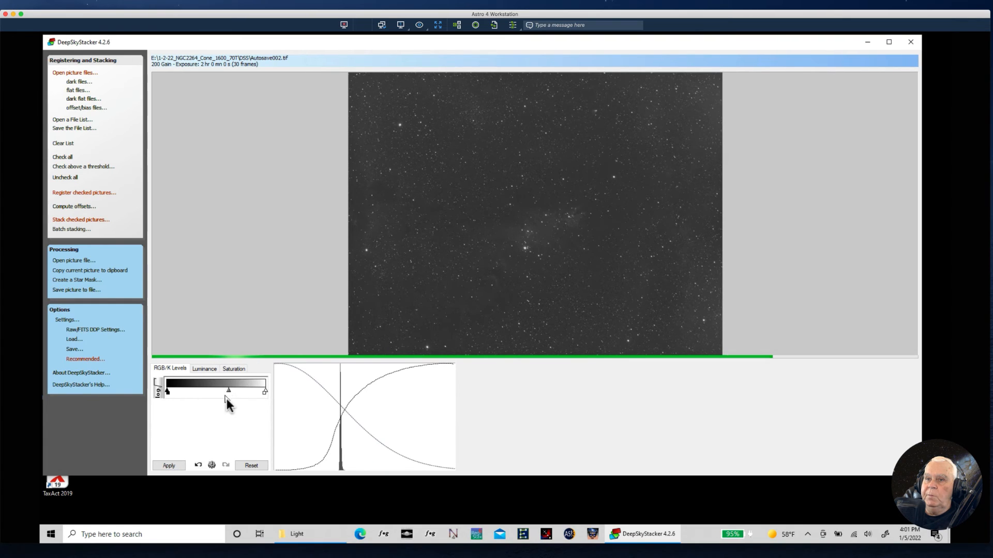
pyautogui.moveTo(228, 389); pyautogui.dragTo(231, 391)
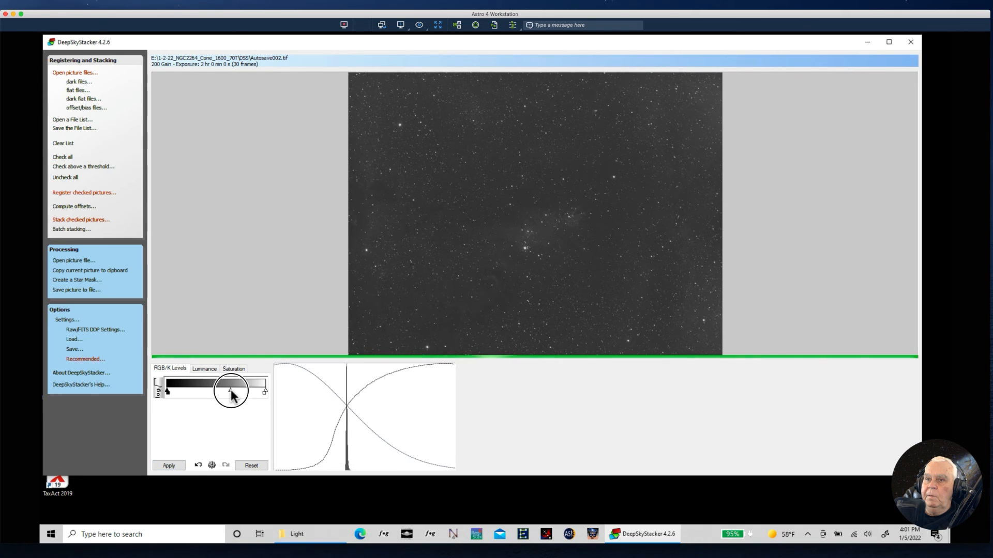
pyautogui.click(167, 466)
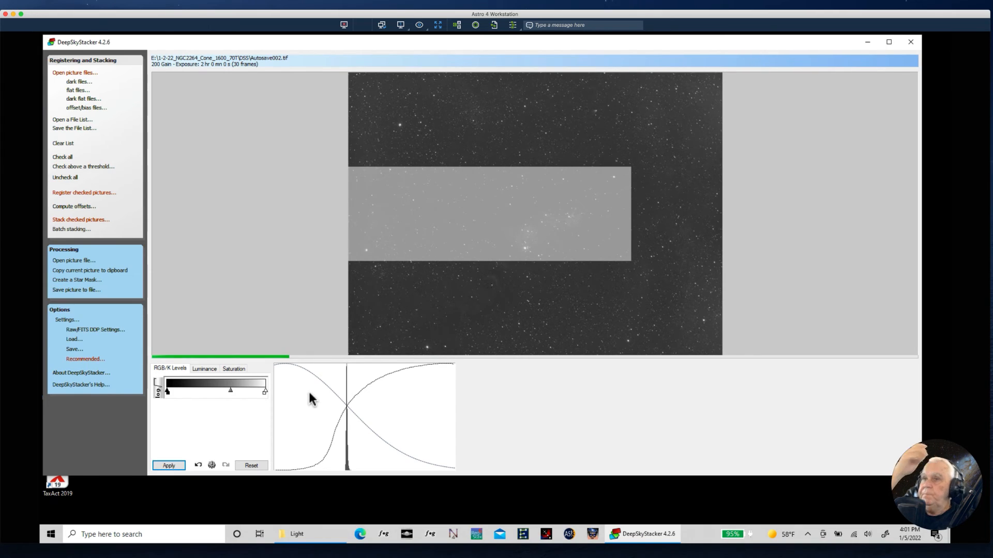
pyautogui.click(253, 466)
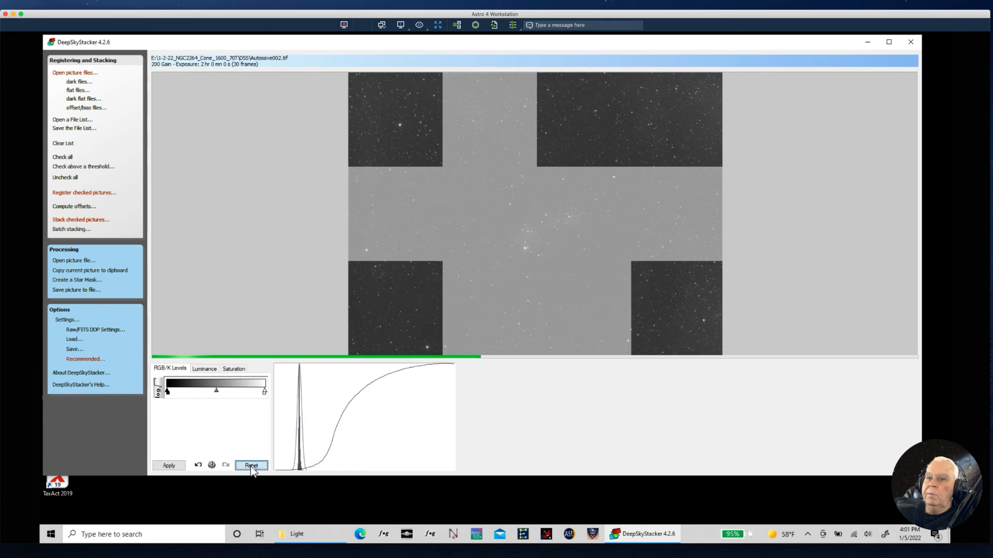
# Brighten the stack's midtones slightly and save it as SII in the DSS folder, a 16-bit TIFF with the adjustments embedded but not applied.
pyautogui.moveTo(216, 391); pyautogui.dragTo(224, 392)
pyautogui.click(171, 467)
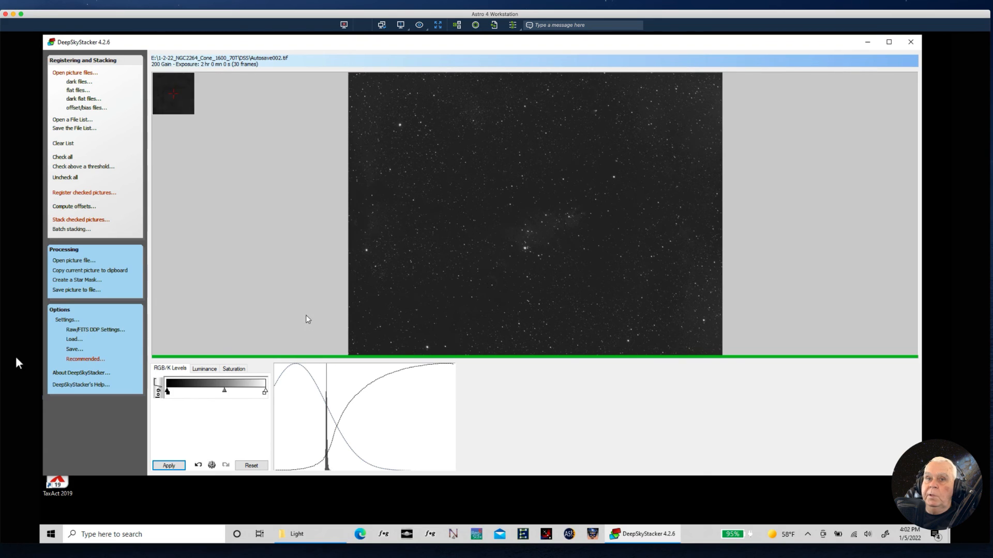
pyautogui.click(68, 290)
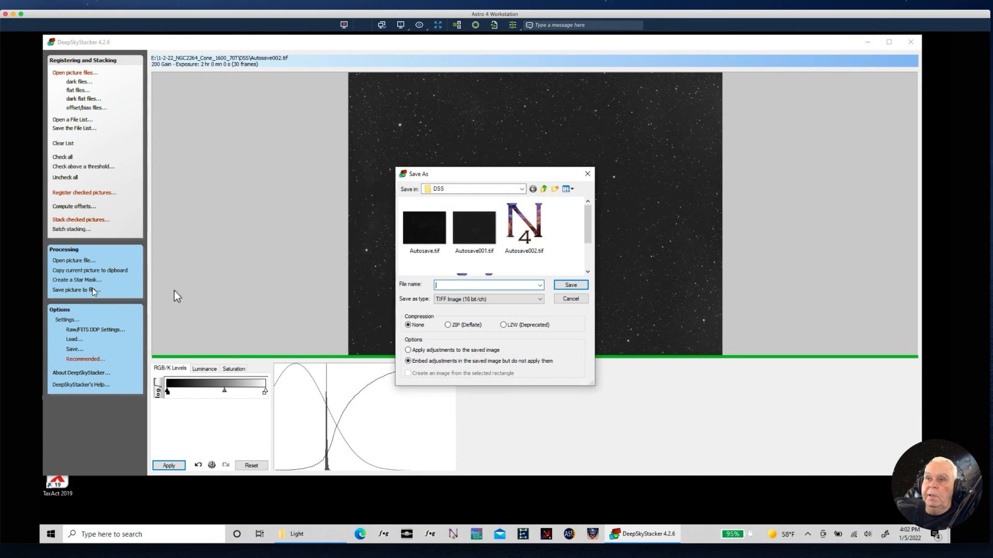
pyautogui.write('SII')
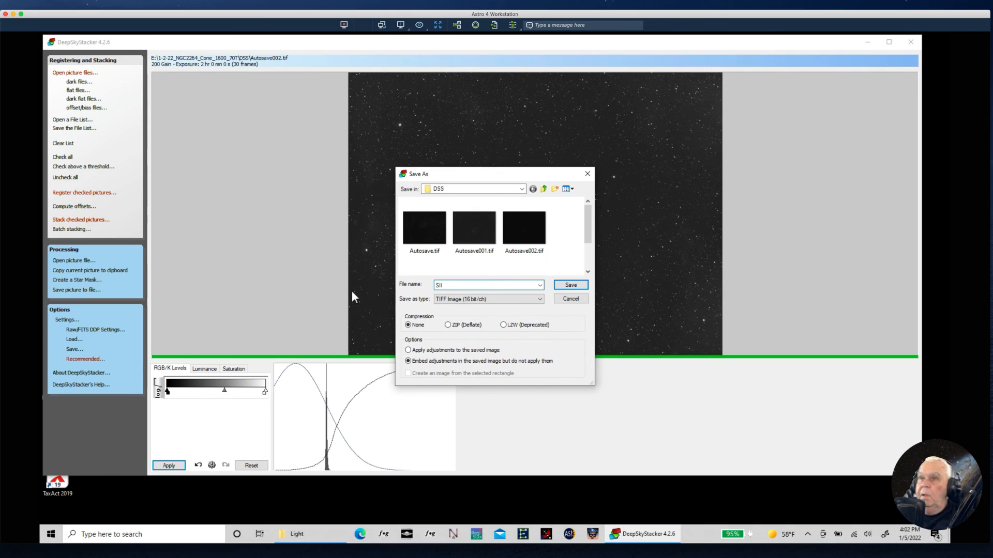
pyautogui.click(571, 285)
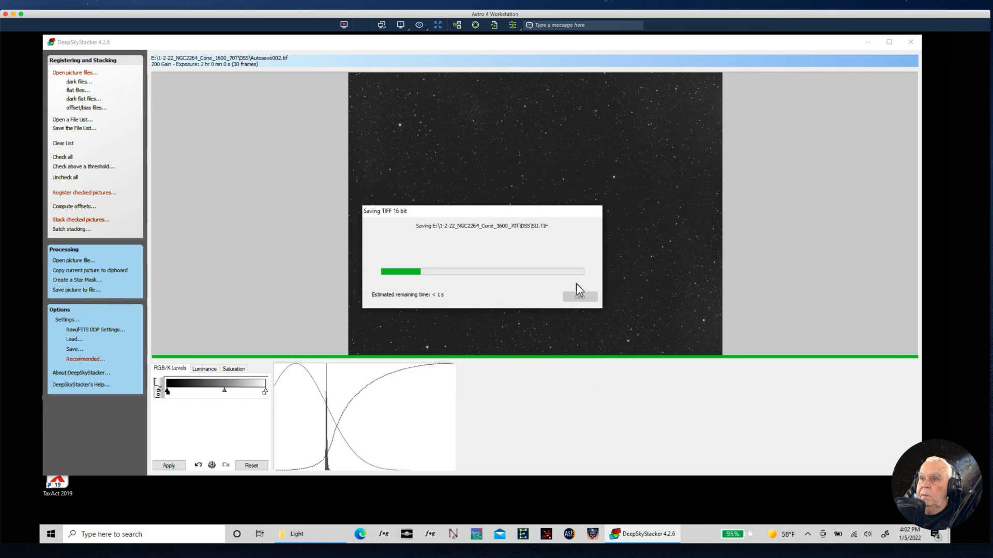